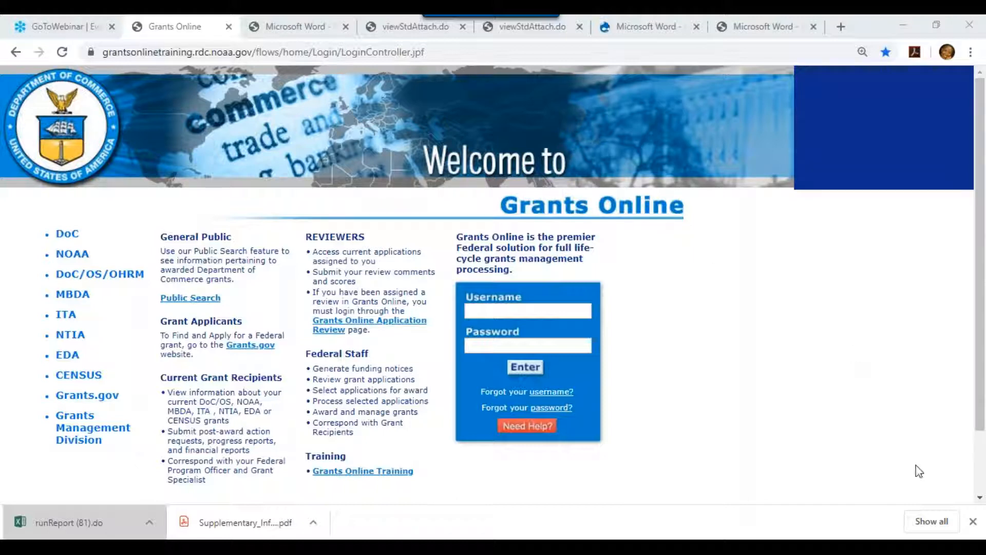
# Dismiss the downloads bar and sign in with the training account's username and password.
pyautogui.click(975, 524)
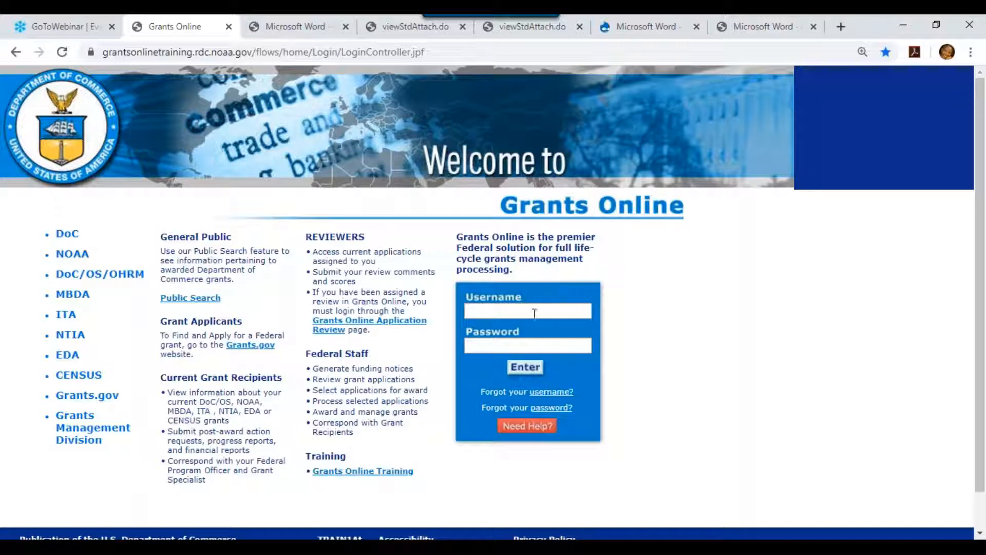
pyautogui.write('gstudent')
pyautogui.click(566, 348)
pyautogui.write('************')
pyautogui.click(525, 367)
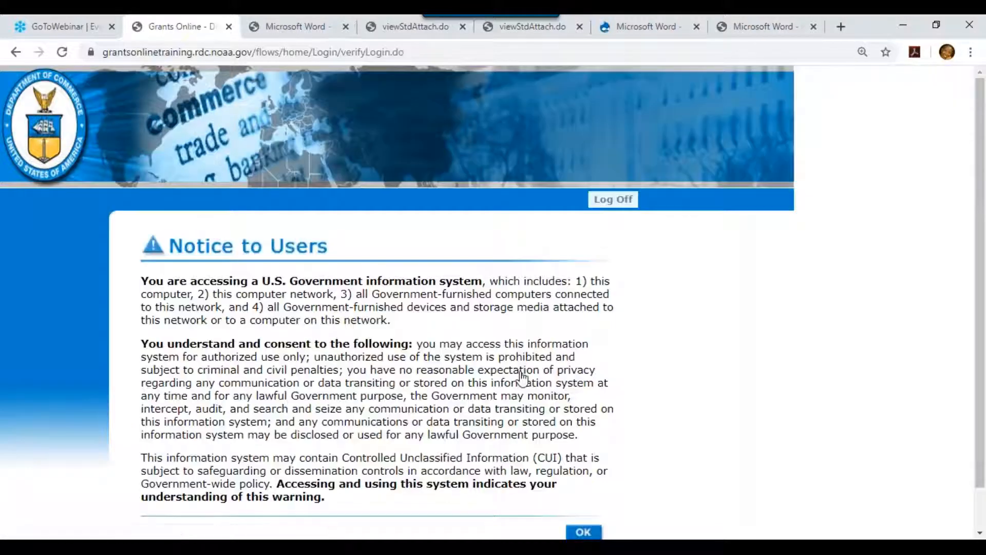
# Accept the Notice to Users warning to reach the Advisories home page.
pyautogui.click(581, 533)
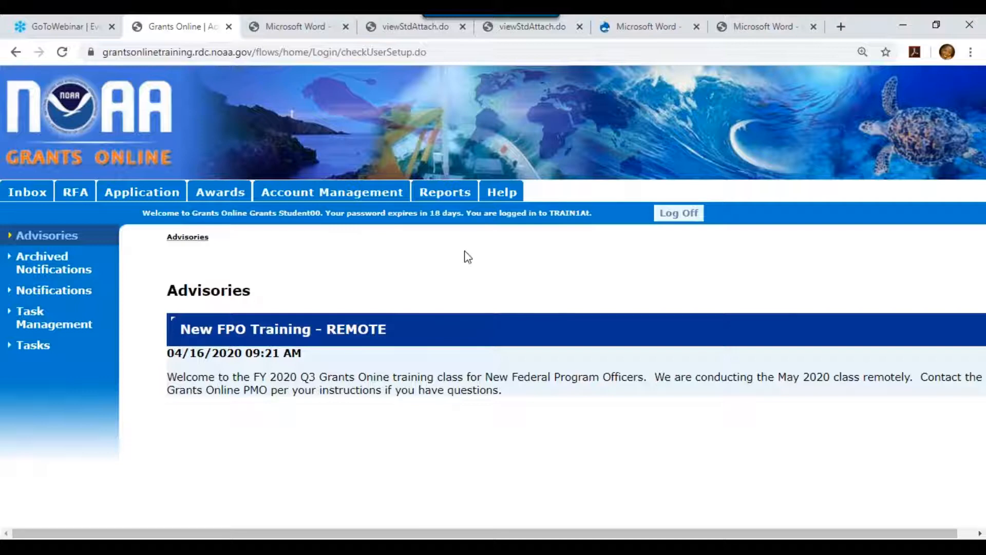
pyautogui.moveTo(452, 202)
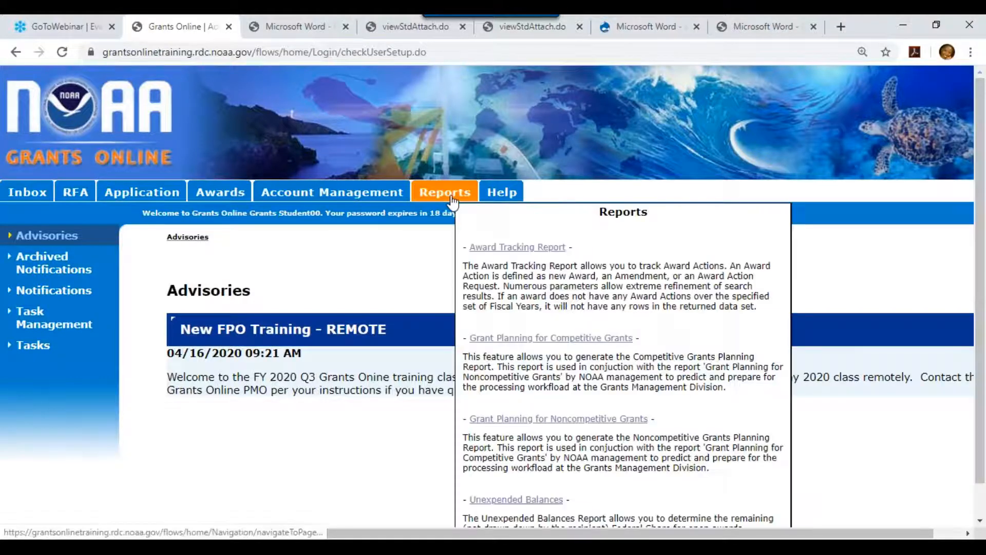
# Open the Award Tracking Report parameters form from the Reports section, after briefly visiting Awards.
pyautogui.click(452, 202)
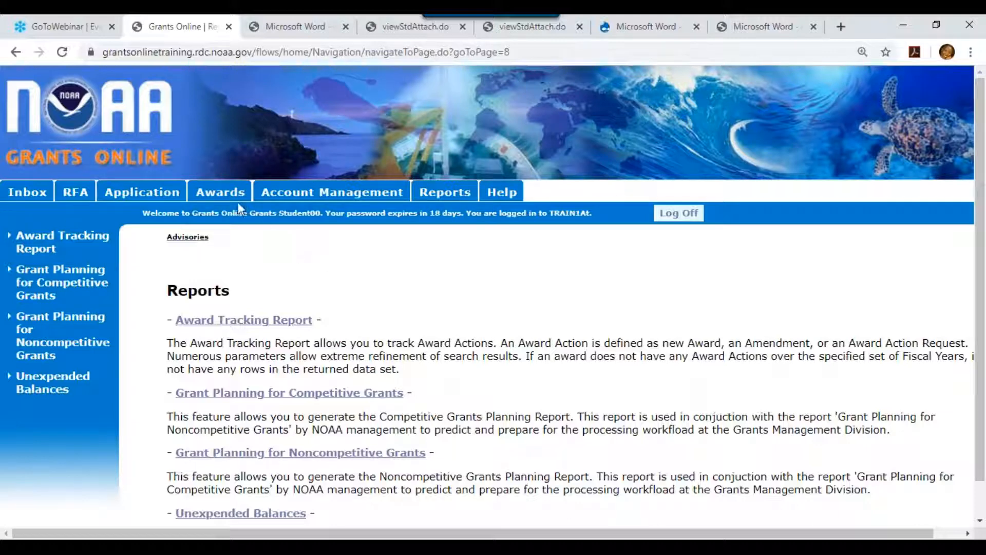
pyautogui.click(219, 194)
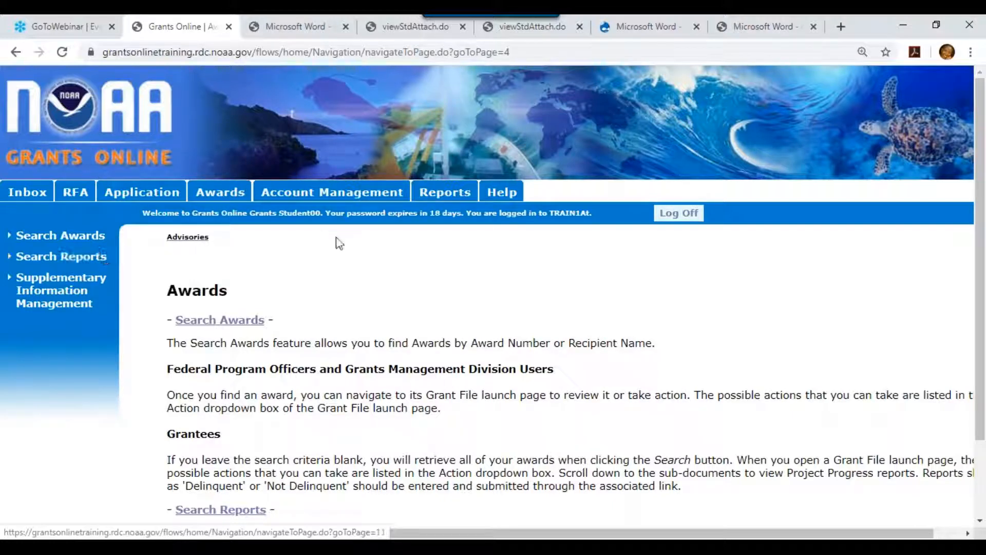
pyautogui.click(458, 204)
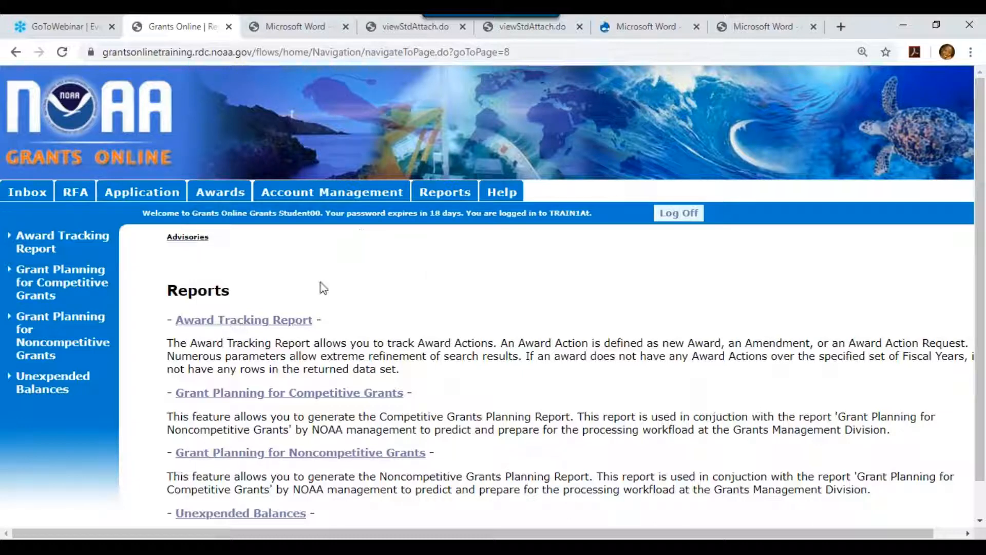
pyautogui.click(230, 325)
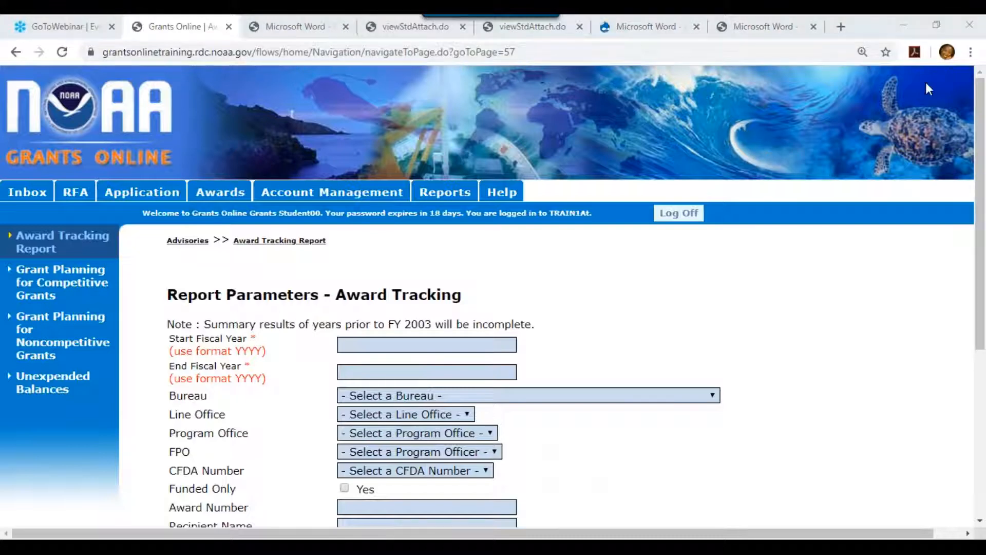
# Enter 2020 as start and end fiscal year, with bureau NOAA and line office Grants Online Training (GOT).
pyautogui.moveTo(980, 99); pyautogui.dragTo(985, 235)
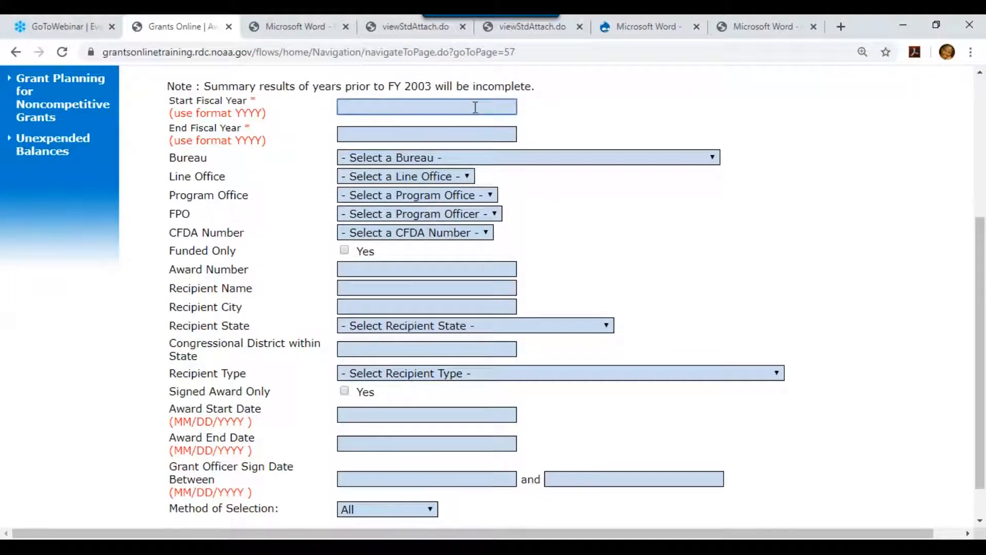
pyautogui.write('020')
pyautogui.click(370, 133)
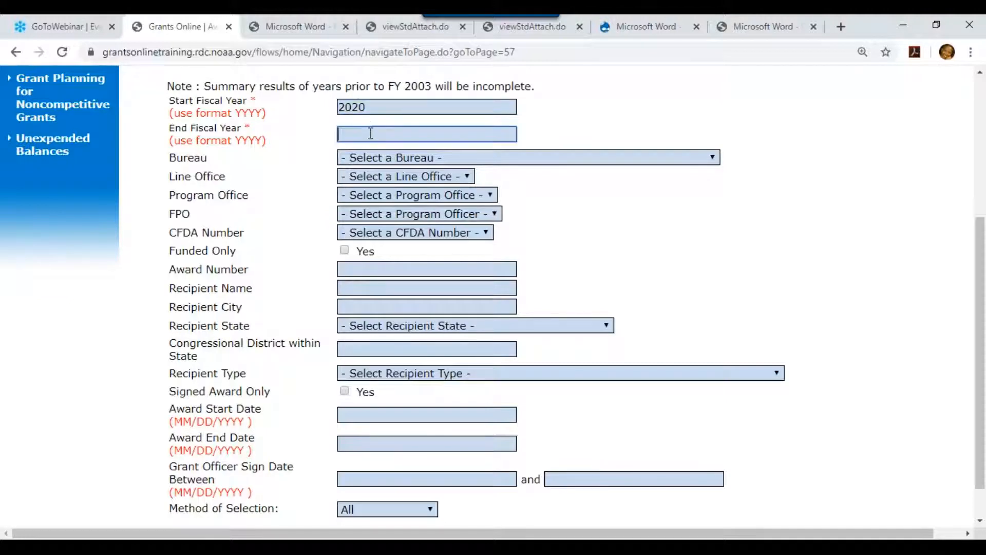
pyautogui.write('2020')
pyautogui.click(713, 159)
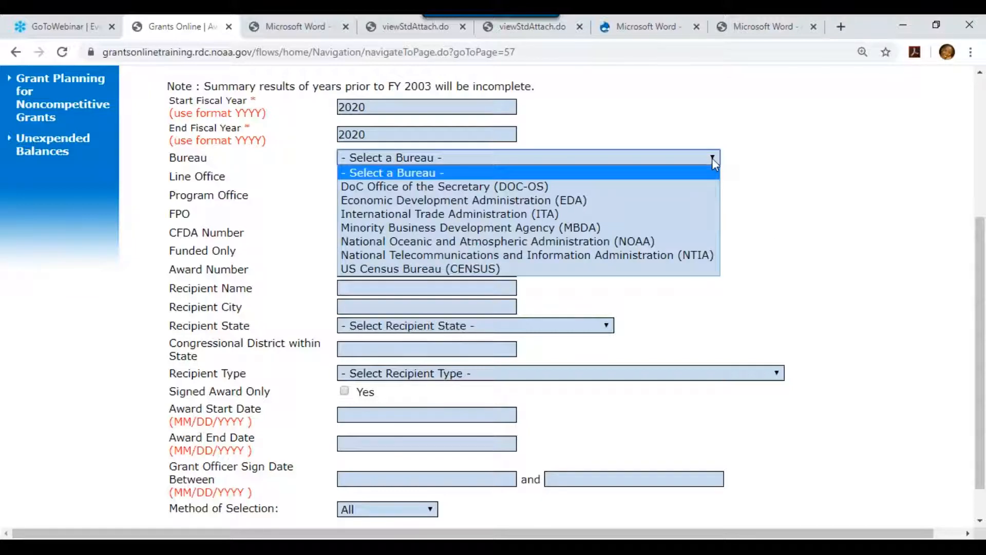
pyautogui.click(660, 243)
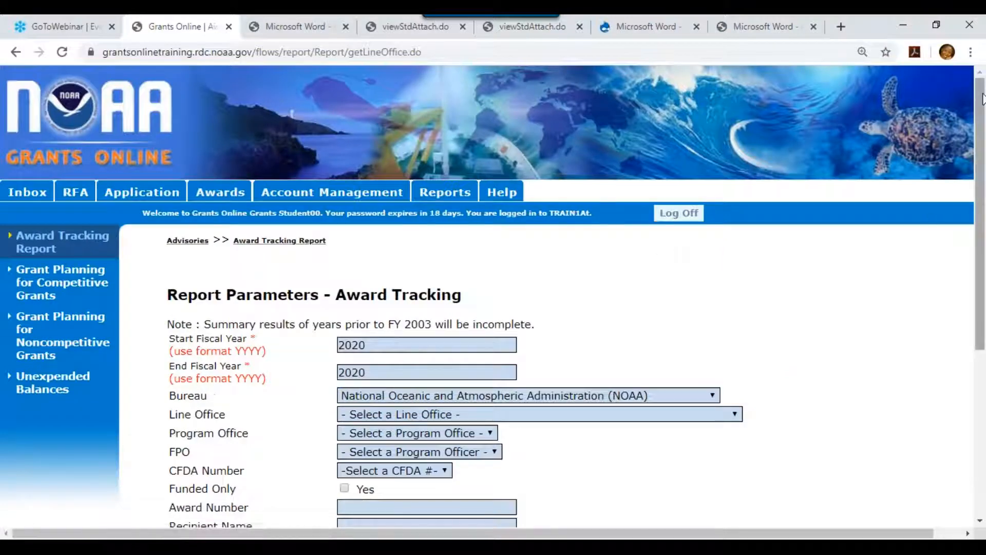
pyautogui.scroll(-2, 914, 231)
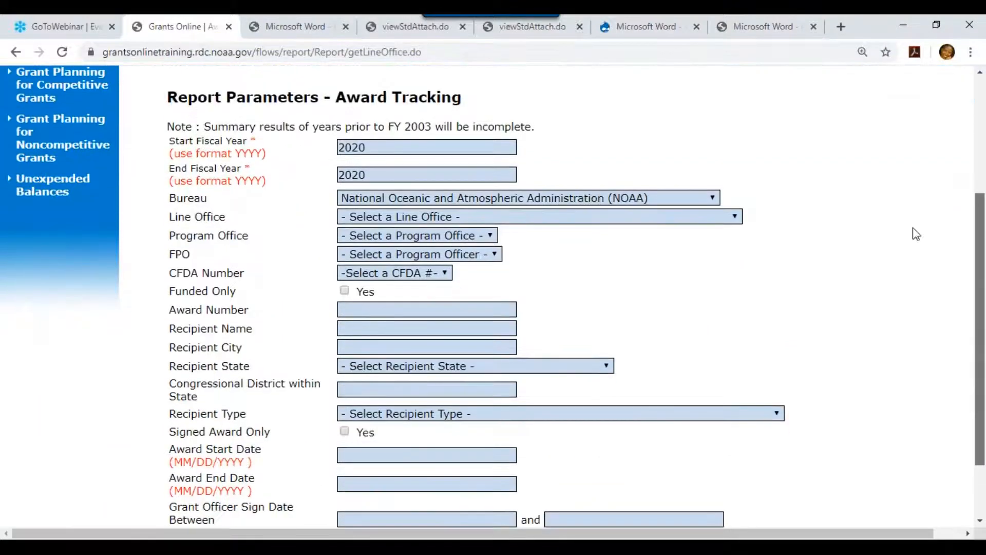
pyautogui.click(481, 218)
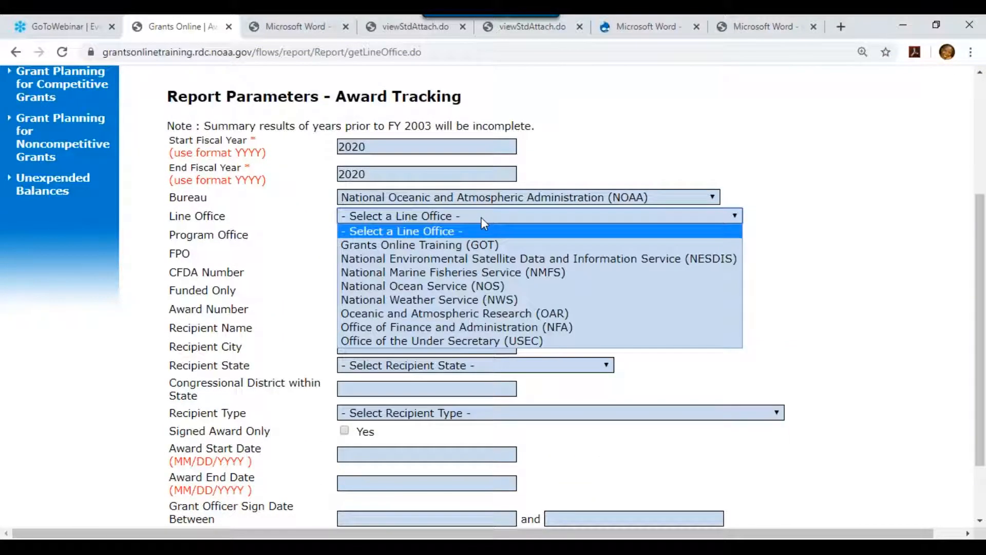
pyautogui.click(485, 244)
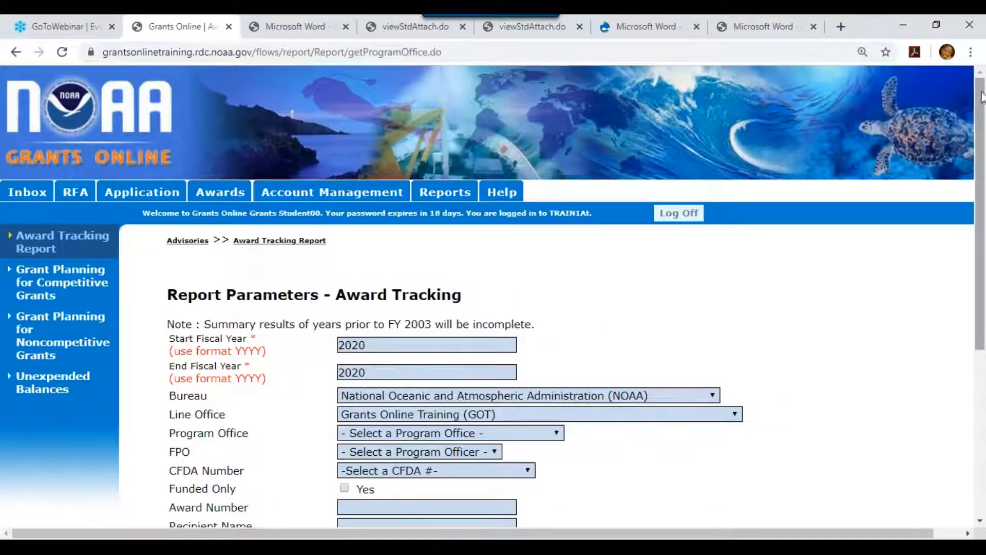
pyautogui.scroll(-5, 981, 105)
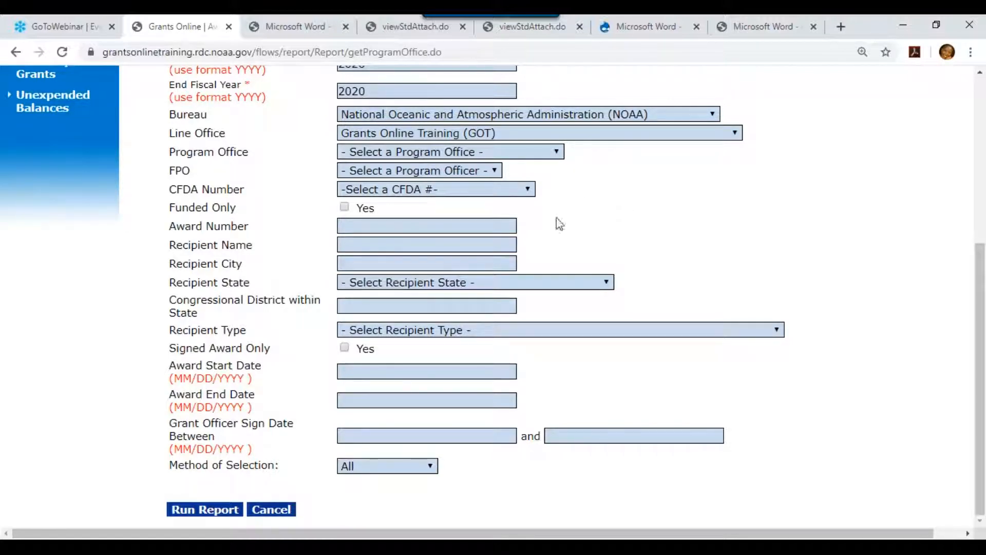
# Limit the report to funded, signed awards, run it, and open the downloaded runReport (82).do.
pyautogui.click(345, 207)
pyautogui.click(205, 508)
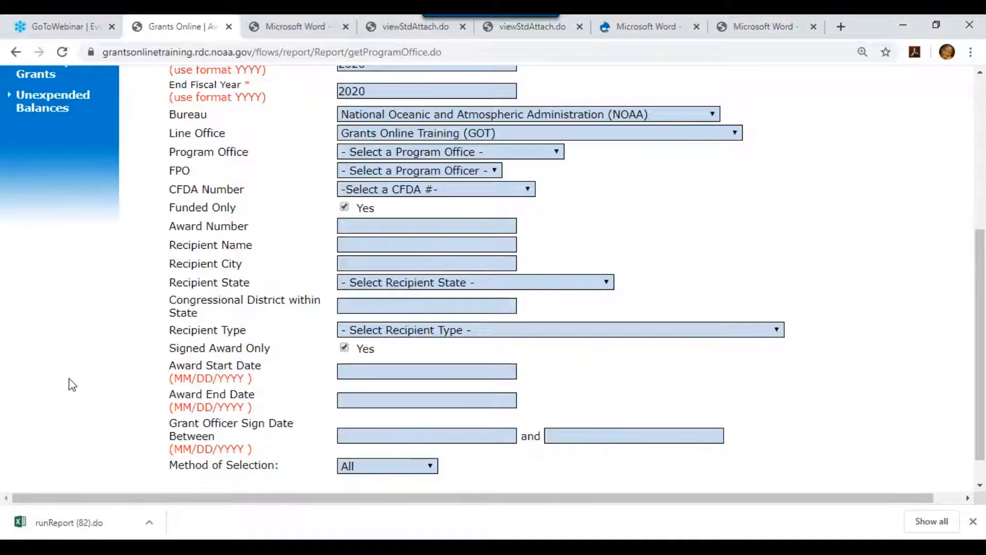
pyautogui.click(62, 525)
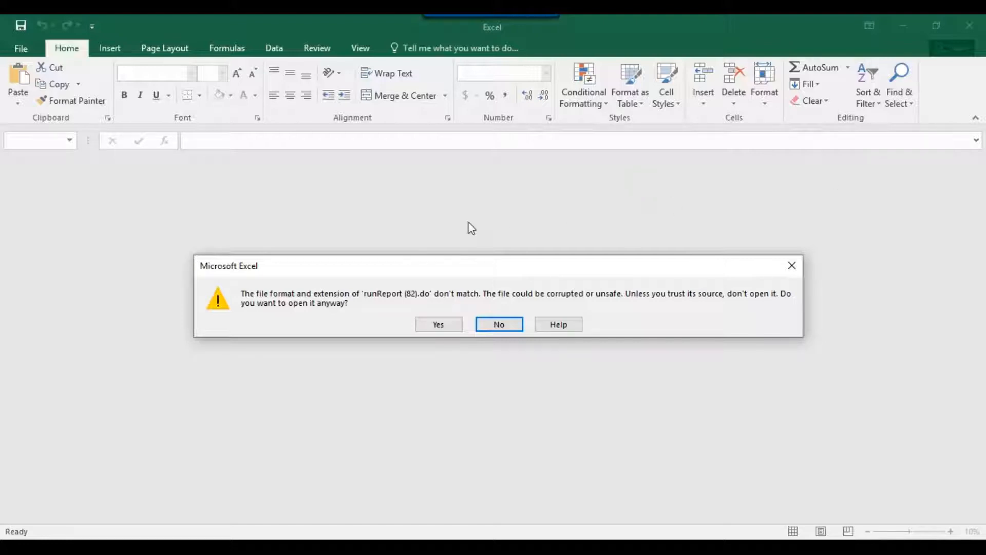
# Accept Excel's format warning to view the 2020 GOT award list in runReport (82).do.
pyautogui.click(436, 329)
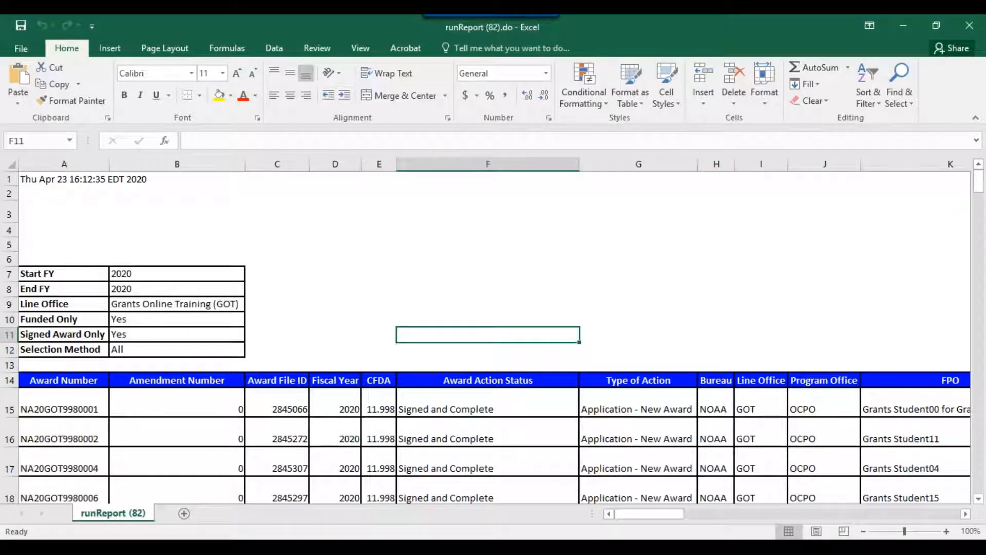
pyautogui.click(979, 500)
pyautogui.click(979, 500)
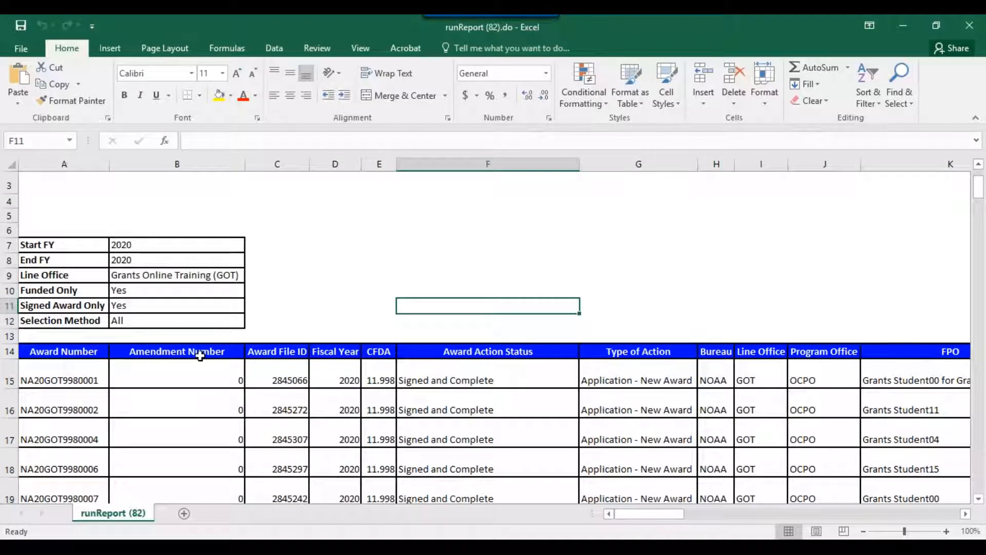
pyautogui.click(978, 500)
pyautogui.scroll(-1, 979, 501)
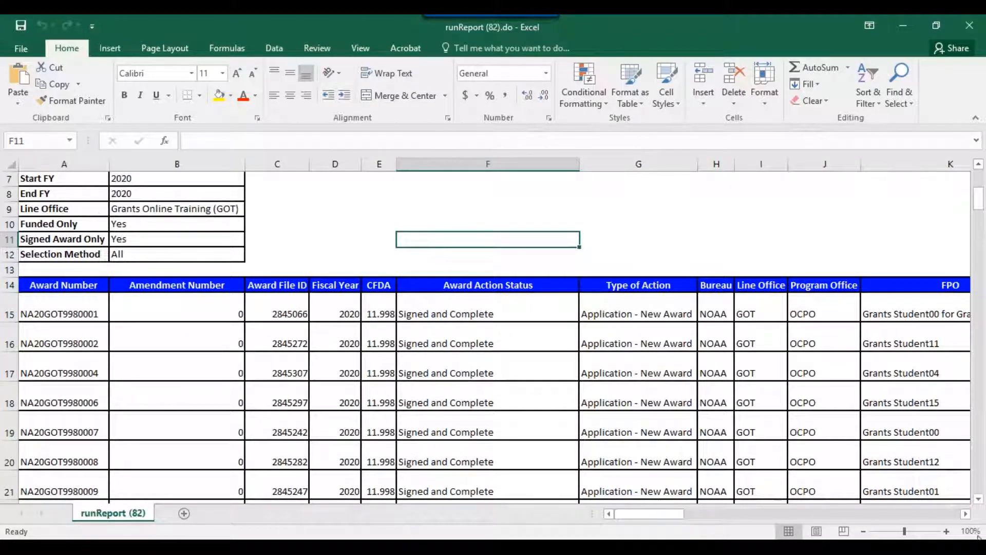
pyautogui.scroll(-2, 979, 508)
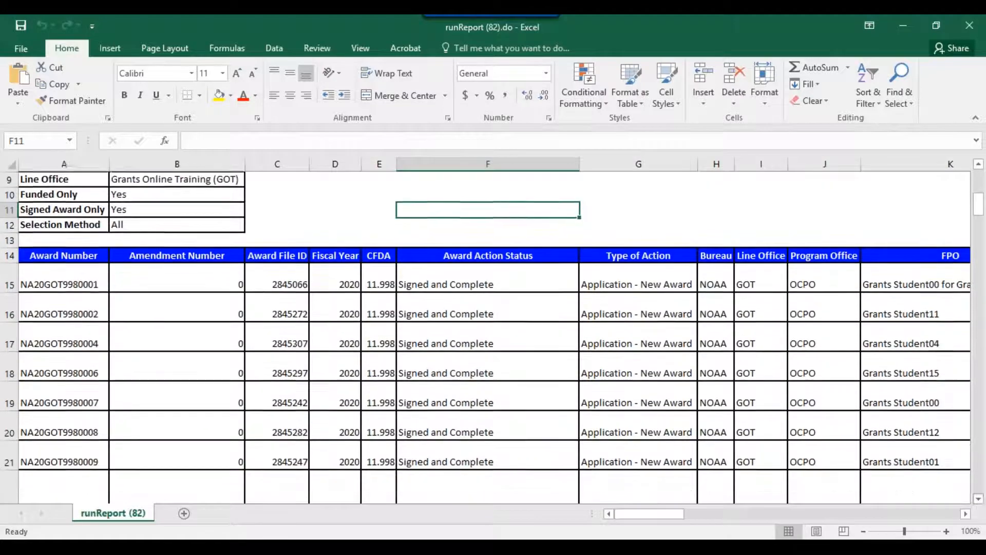
pyautogui.click(64, 258)
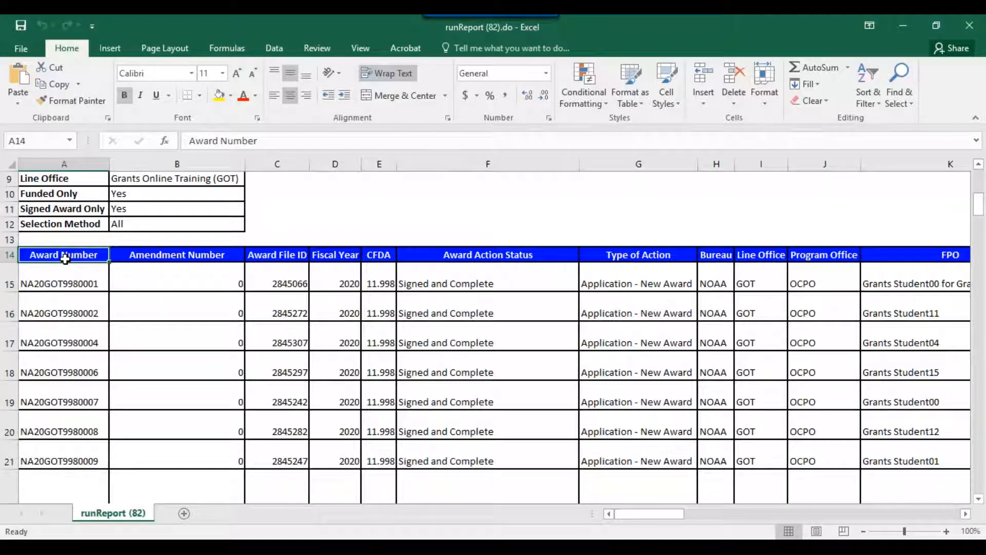
pyautogui.press('Right')
pyautogui.press('Right')
pyautogui.press('Right')
pyautogui.press('Right')
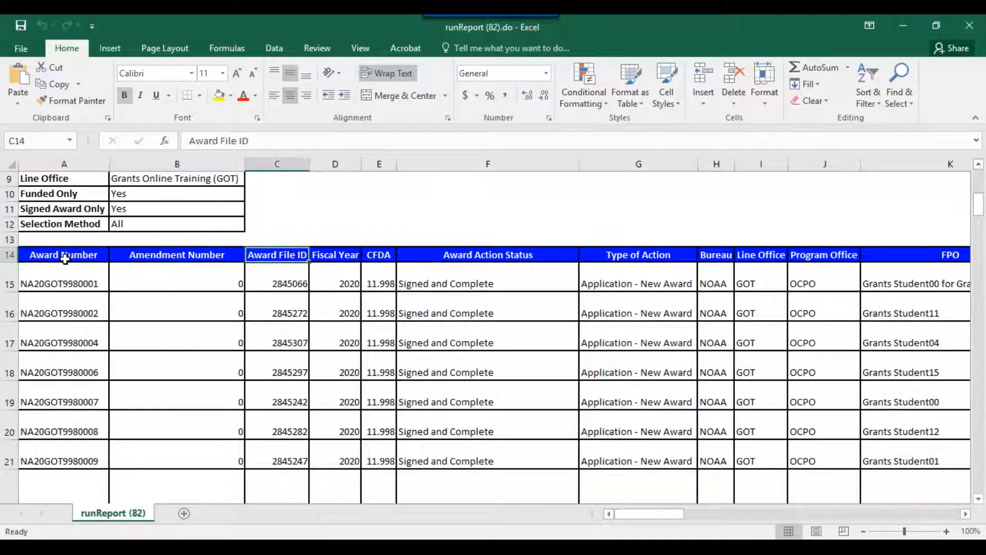
pyautogui.press('Right')
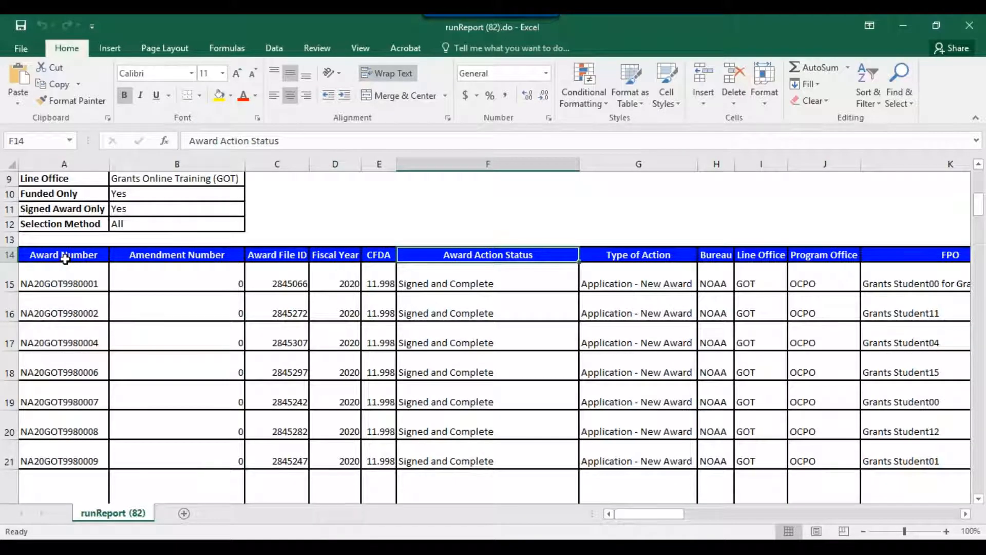
pyautogui.press('Down')
pyautogui.press('Down')
pyautogui.press('Down')
pyautogui.press('Up')
pyautogui.press('Up')
pyautogui.press('Up')
pyautogui.press('Right')
pyautogui.press('Right')
pyautogui.press('Right')
pyautogui.press('Right')
pyautogui.press('Right')
pyautogui.press('Right')
pyautogui.press('Right')
pyautogui.press('Right')
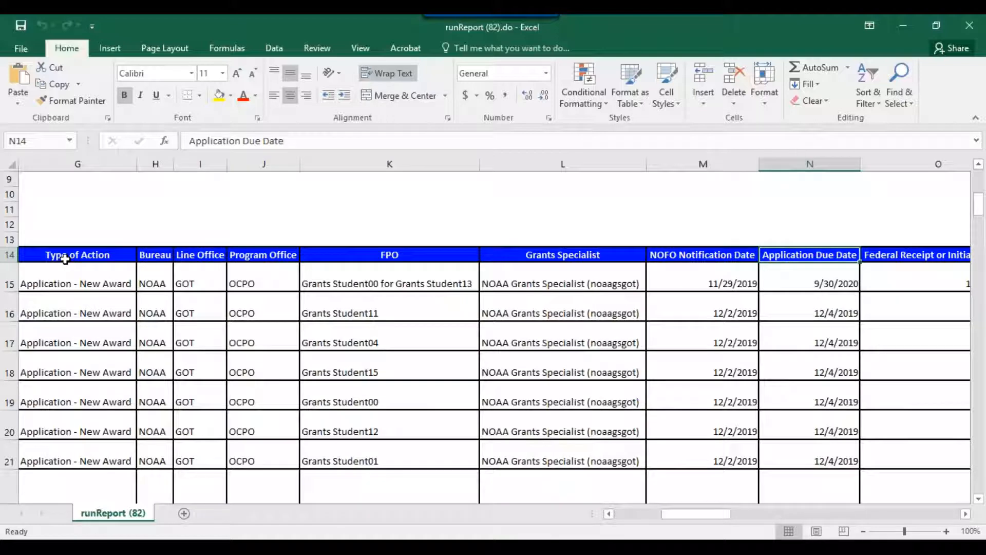
pyautogui.press('Left')
pyautogui.press('Left')
pyautogui.press('Left')
pyautogui.press('Right')
pyautogui.press('Right')
pyautogui.press('Right')
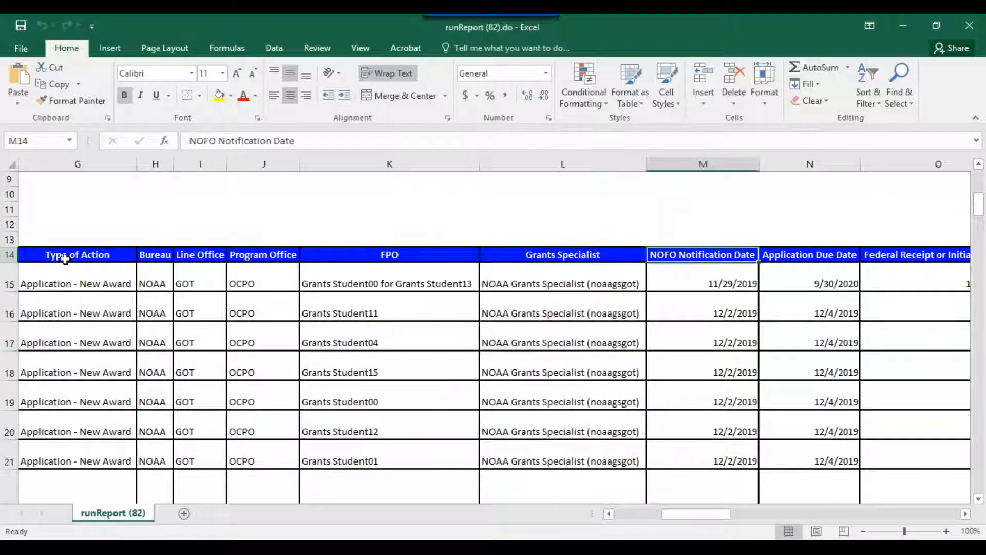
pyautogui.press('Right')
pyautogui.press('Right')
pyautogui.press('Right')
pyautogui.press('Right')
pyautogui.press('Right')
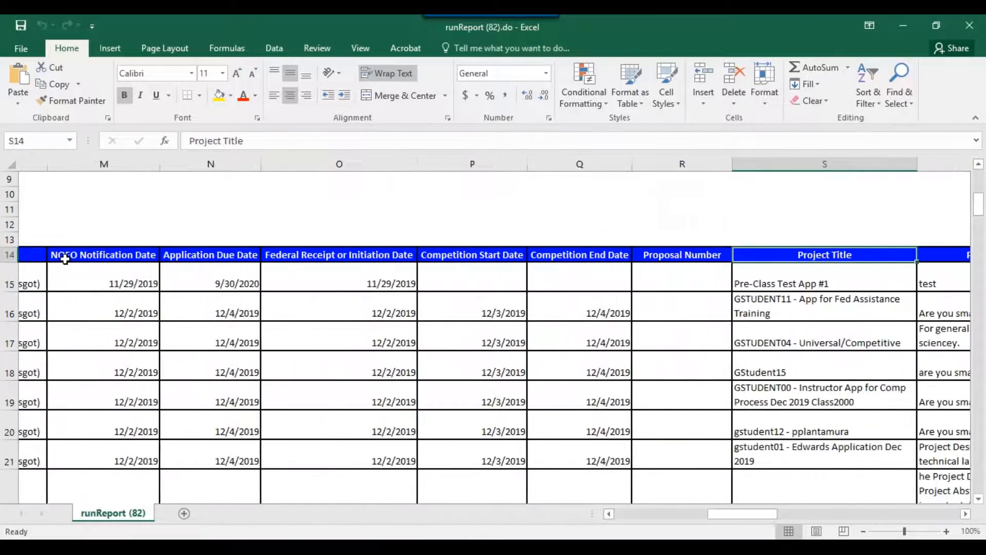
pyautogui.press('Left')
pyautogui.press('Left')
pyautogui.press('Left')
pyautogui.press('Left')
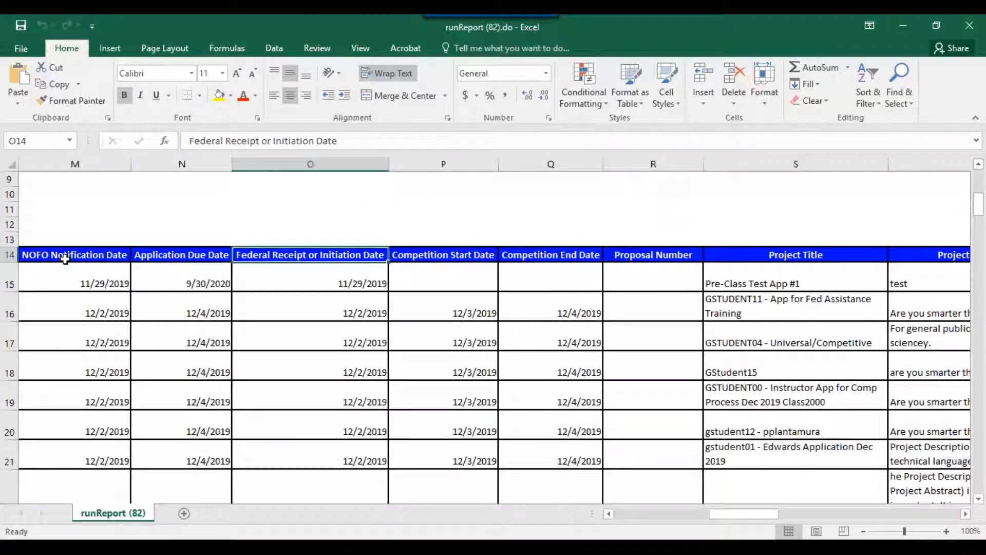
pyautogui.press('Right')
pyautogui.press('Right')
pyautogui.press('Right')
pyautogui.press('Right')
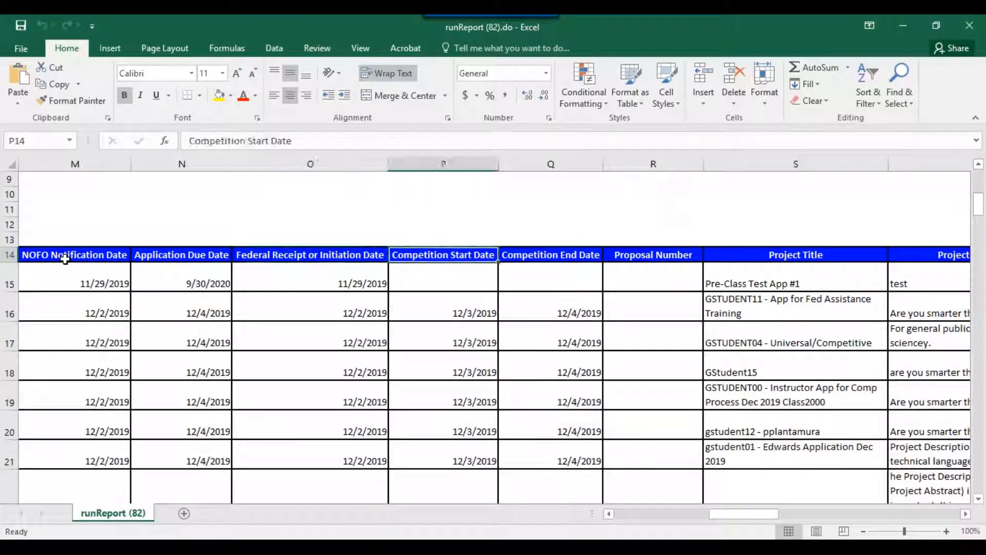
pyautogui.press('Right')
pyautogui.press('Right')
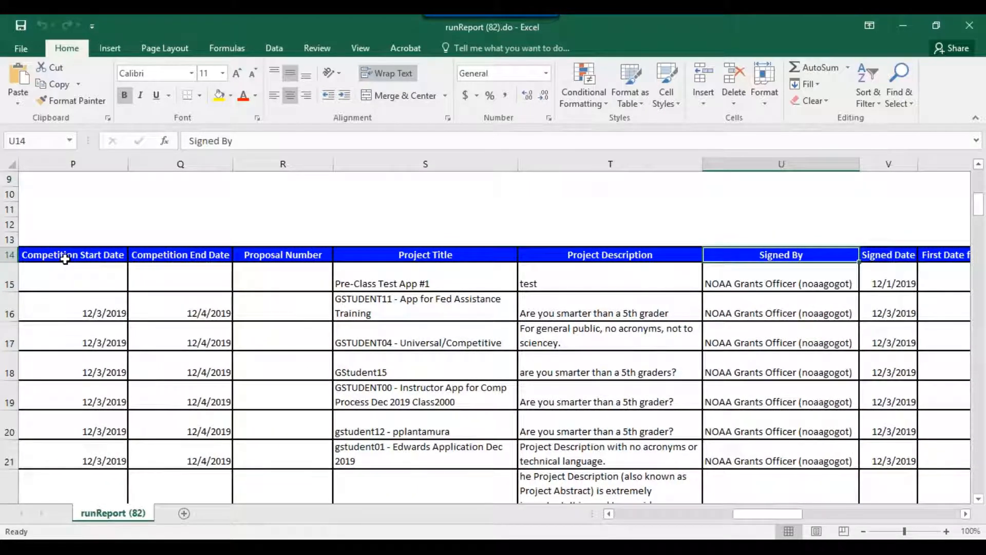
pyautogui.press('Left')
pyautogui.press('Right')
pyautogui.press('Right')
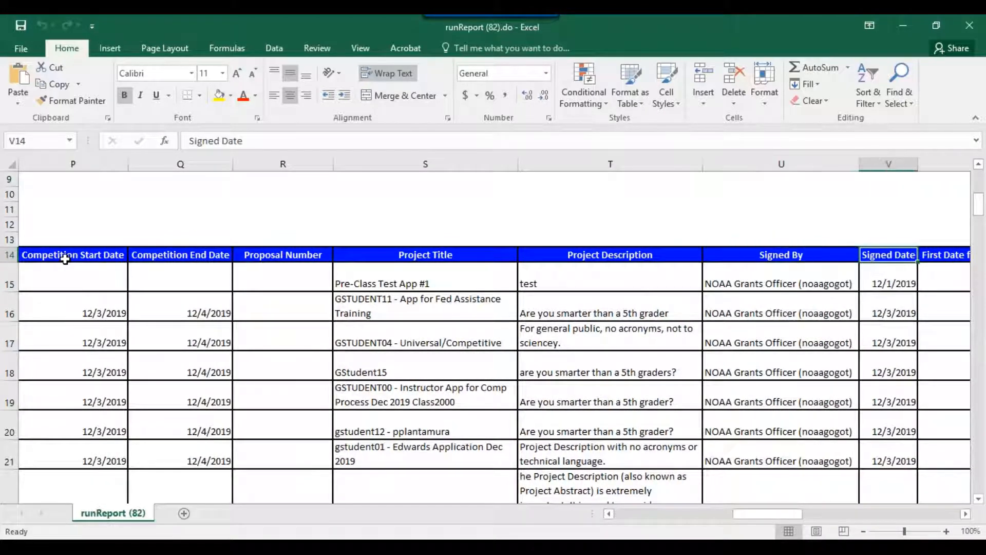
pyautogui.press('Right')
pyautogui.press('Right')
pyautogui.press('Right')
pyautogui.press('Right')
pyautogui.press('Right')
pyautogui.press('Right')
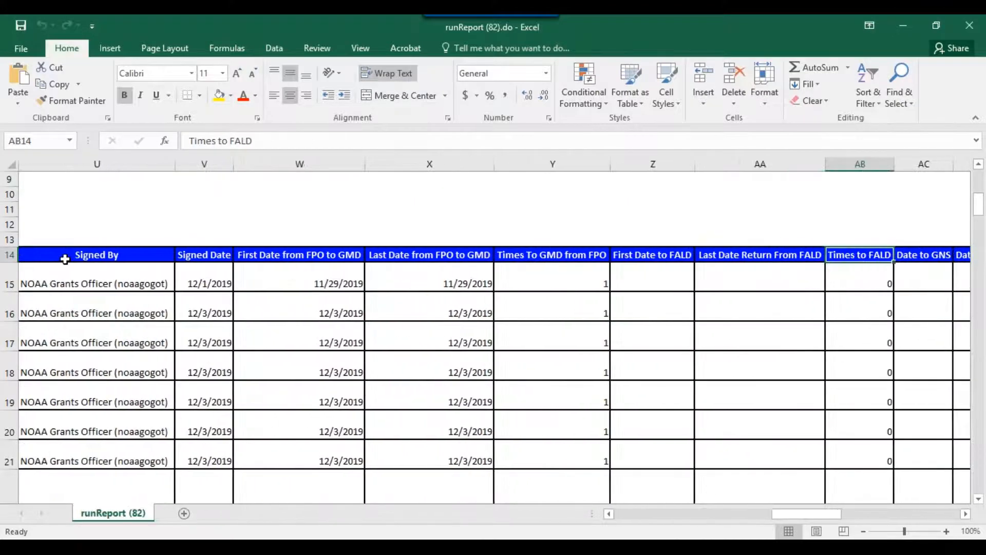
pyautogui.press('Left')
pyautogui.press('Left')
pyautogui.press('Left')
pyautogui.press('Left')
pyautogui.press('Right')
pyautogui.press('Right')
pyautogui.press('Right')
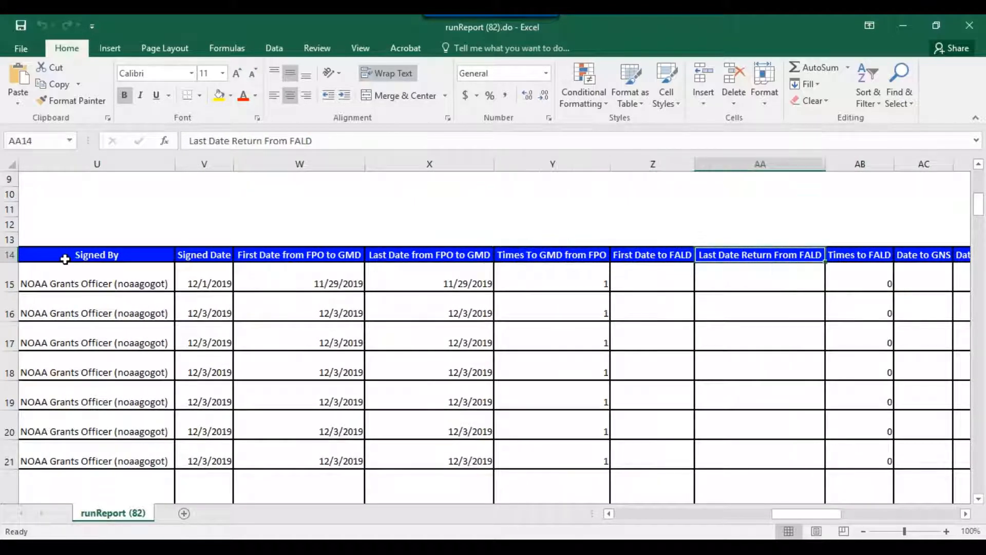
pyautogui.press('Right')
pyautogui.press('Right')
pyautogui.press('Right')
pyautogui.press('Right')
pyautogui.press('Right')
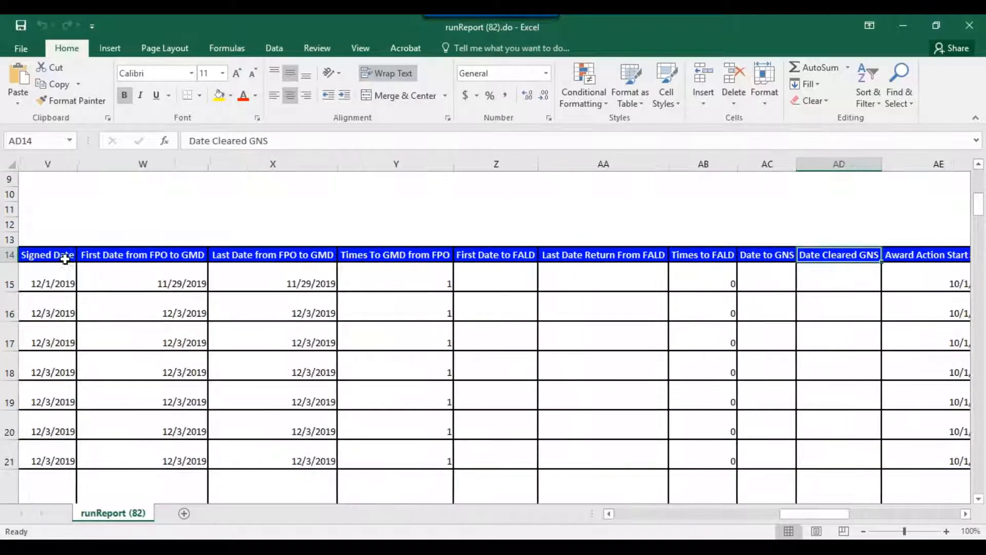
pyautogui.press('Right')
pyautogui.press('Right')
pyautogui.press('Right')
pyautogui.press('Right')
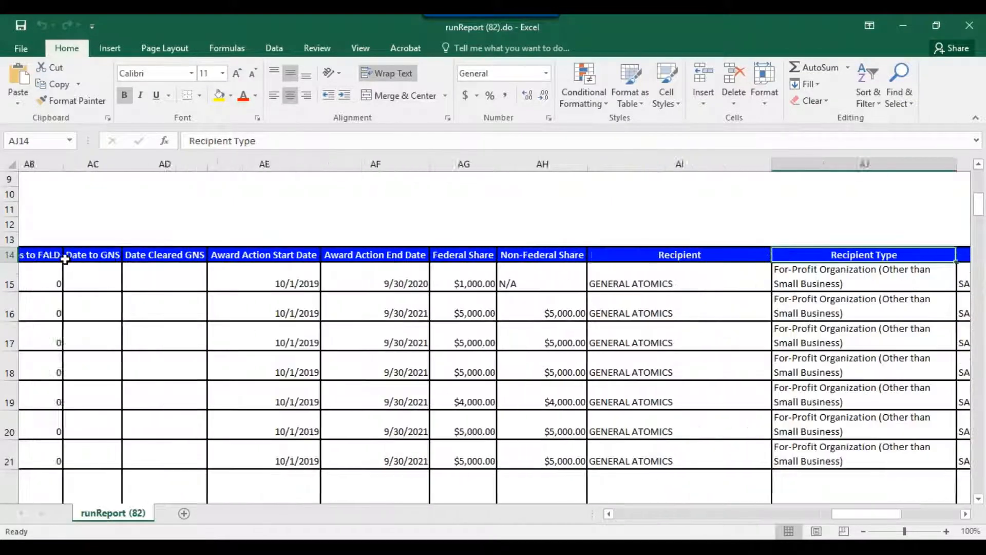
pyautogui.press('Right')
pyautogui.press('Left')
pyautogui.press('Left')
pyautogui.press('Left')
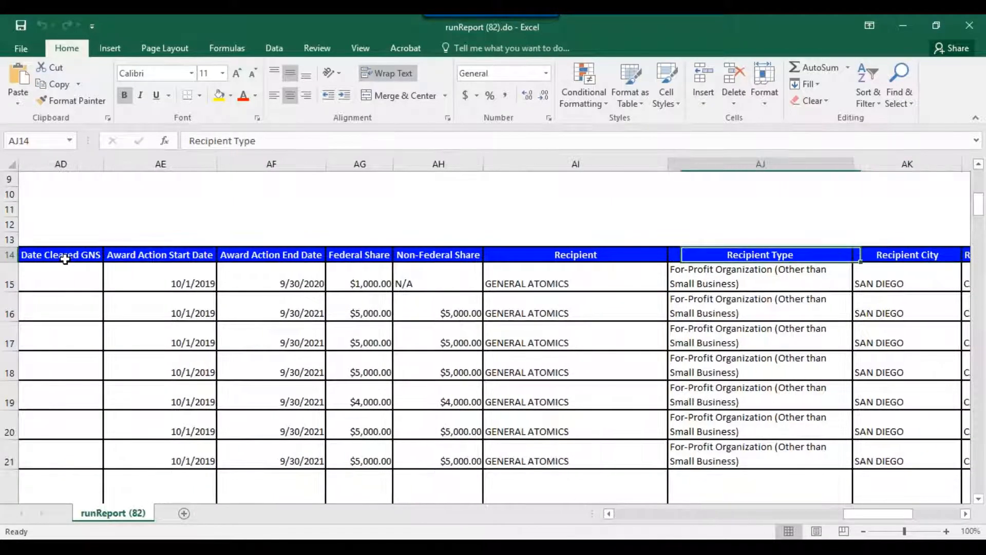
pyautogui.press('Left')
pyautogui.press('Left')
pyautogui.press('Right')
pyautogui.press('Right')
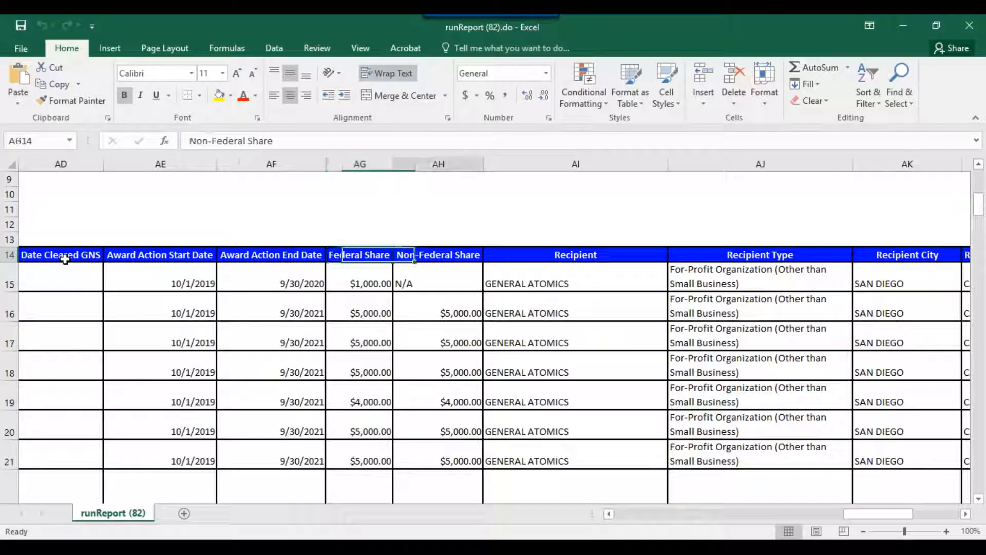
pyautogui.press('Right')
pyautogui.press('Right')
pyautogui.press('Right')
pyautogui.press('Right')
pyautogui.press('Right')
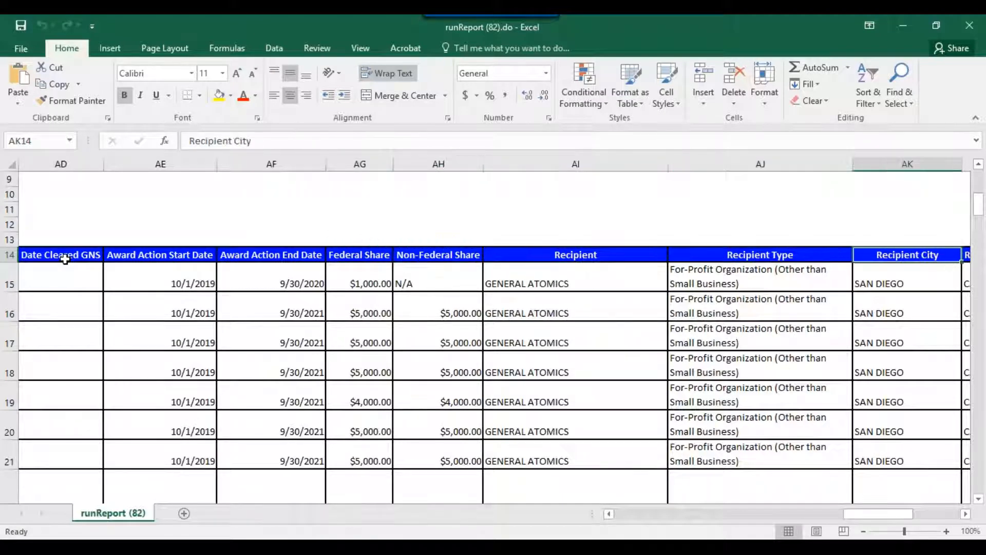
pyautogui.press('Right')
pyautogui.press('Right')
pyautogui.press('Right')
pyautogui.press('Right')
pyautogui.press('Right')
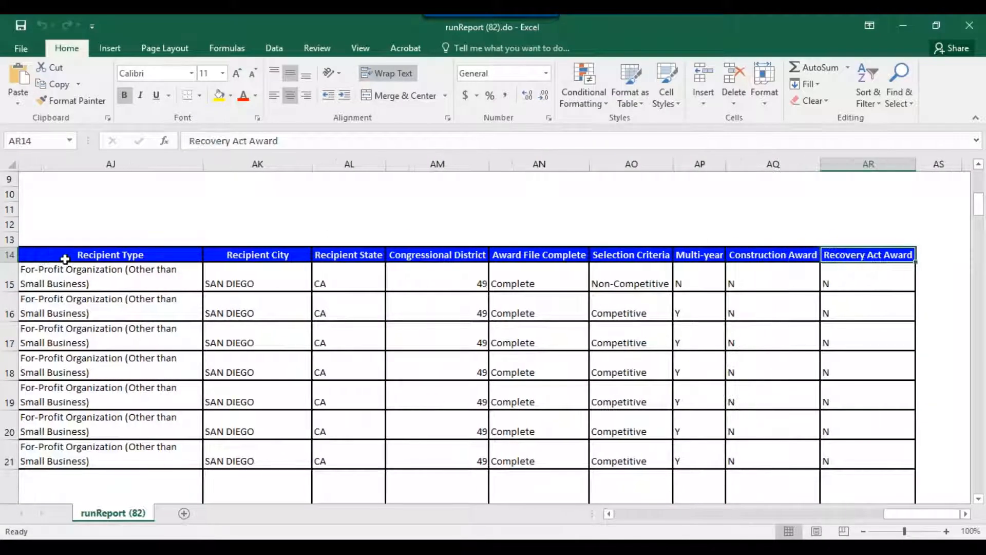
pyautogui.press('Left')
pyautogui.press('Left')
pyautogui.press('Left')
pyautogui.press('Right')
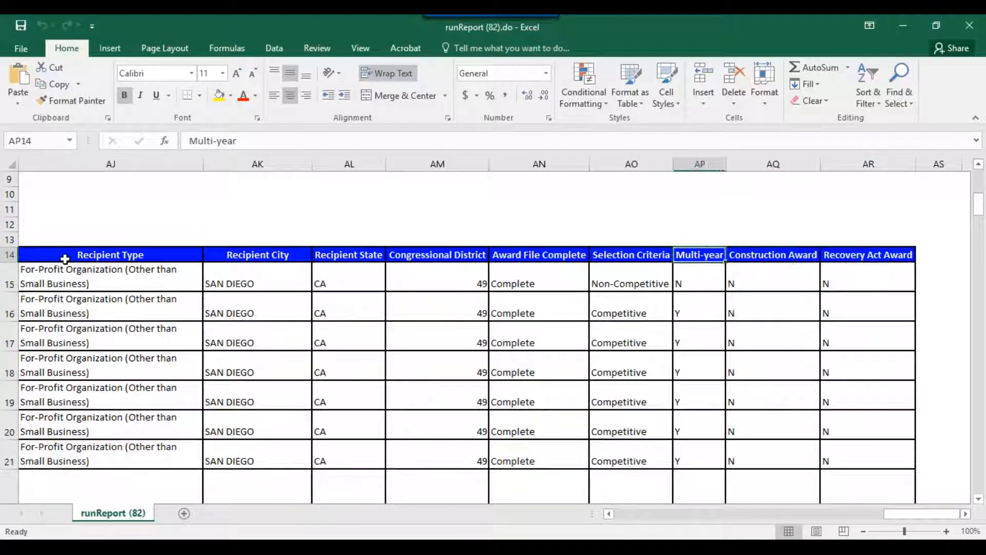
pyautogui.press('Right')
pyautogui.press('Right')
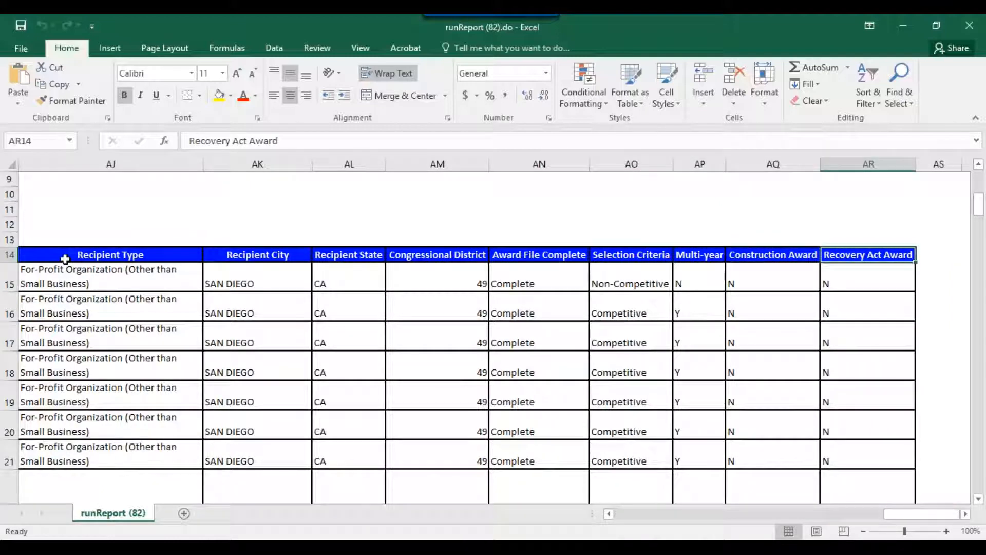
pyautogui.press('Right')
pyautogui.press('Left')
pyautogui.press('Left')
pyautogui.press('Left')
pyautogui.press('Left')
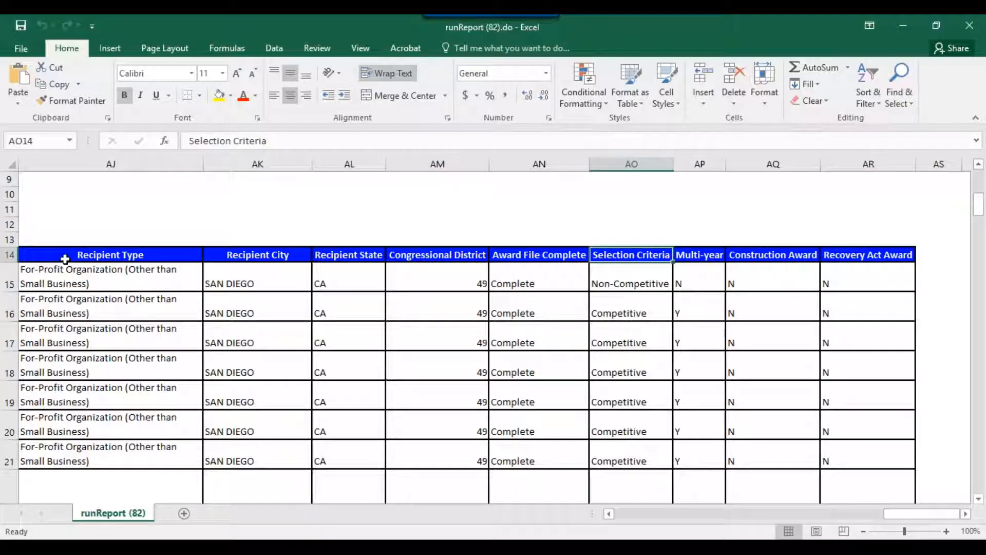
pyautogui.press('Right')
pyautogui.press('Right')
pyautogui.press('Right')
pyautogui.press('Left')
pyautogui.press('Left')
pyautogui.press('Left')
pyautogui.press('Left')
pyautogui.press('Left')
pyautogui.press('Right')
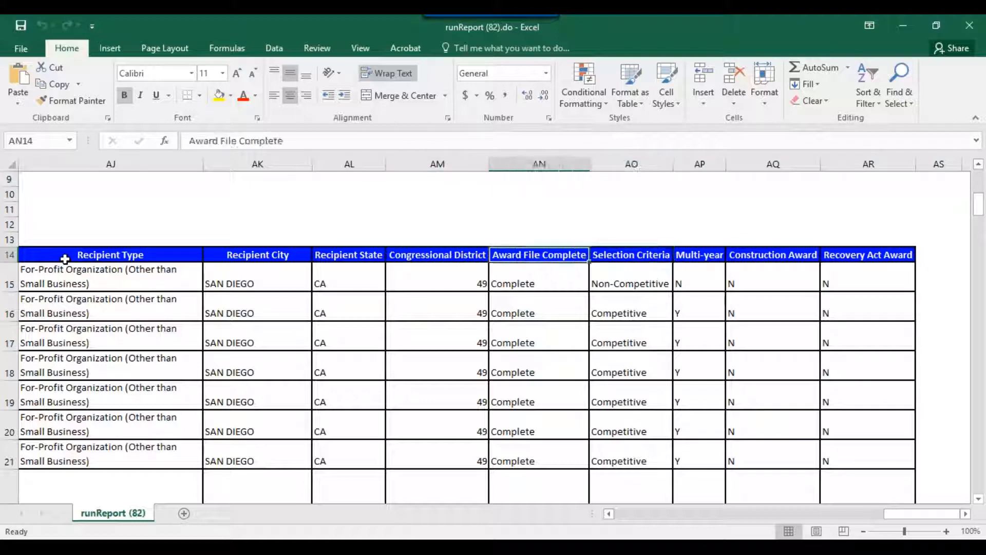
pyautogui.press('Right')
pyautogui.press('Right')
pyautogui.press('Right')
pyautogui.press('Left')
pyautogui.press('Left')
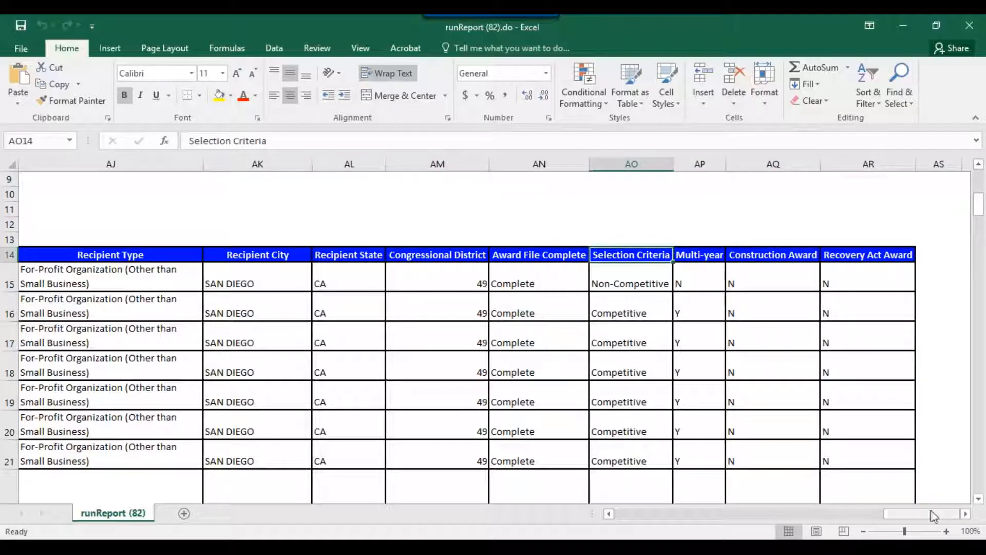
pyautogui.moveTo(929, 514); pyautogui.dragTo(637, 528)
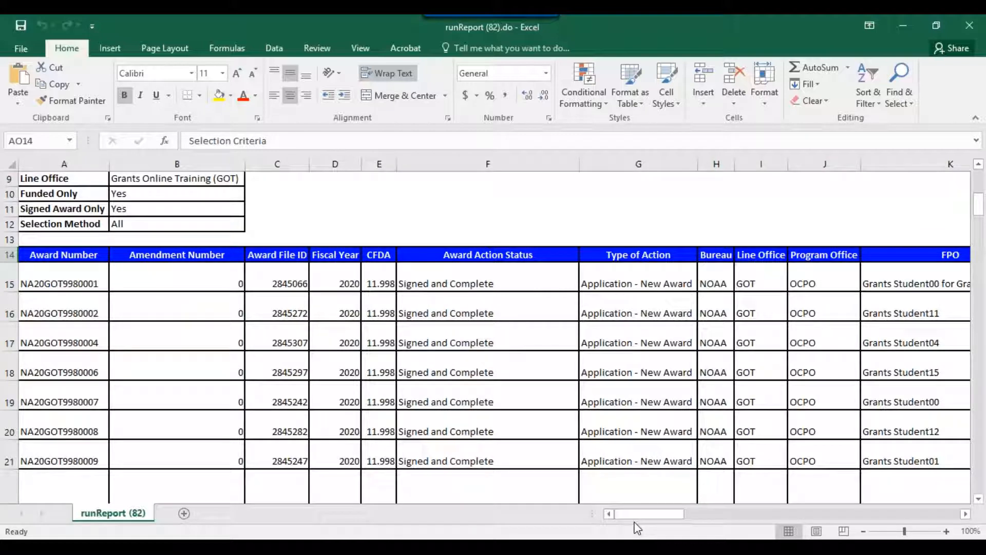
# Inspect the award statuses in column F from row 23 to row 41, then return to the Grants Online browser.
pyautogui.click(979, 500)
pyautogui.scroll(-4, 979, 500)
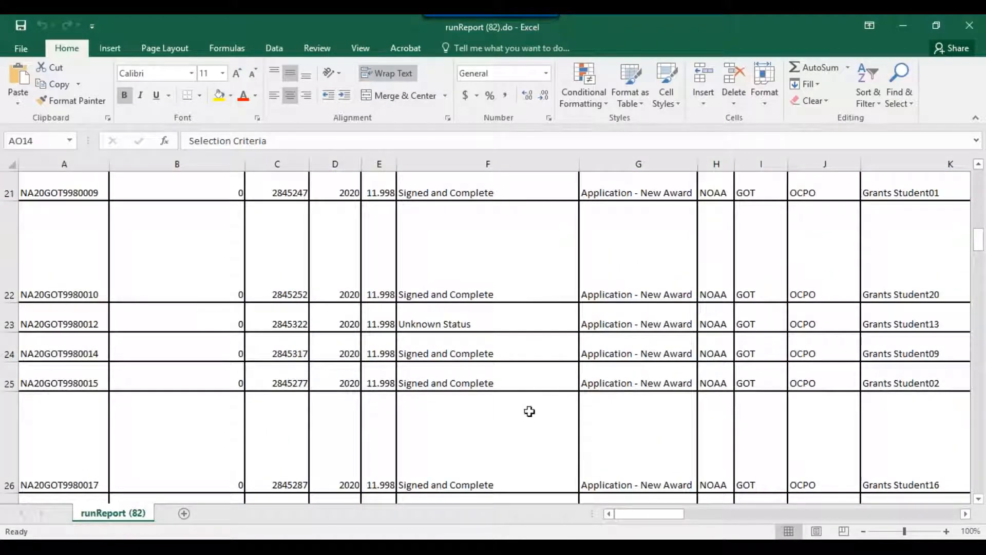
pyautogui.click(456, 320)
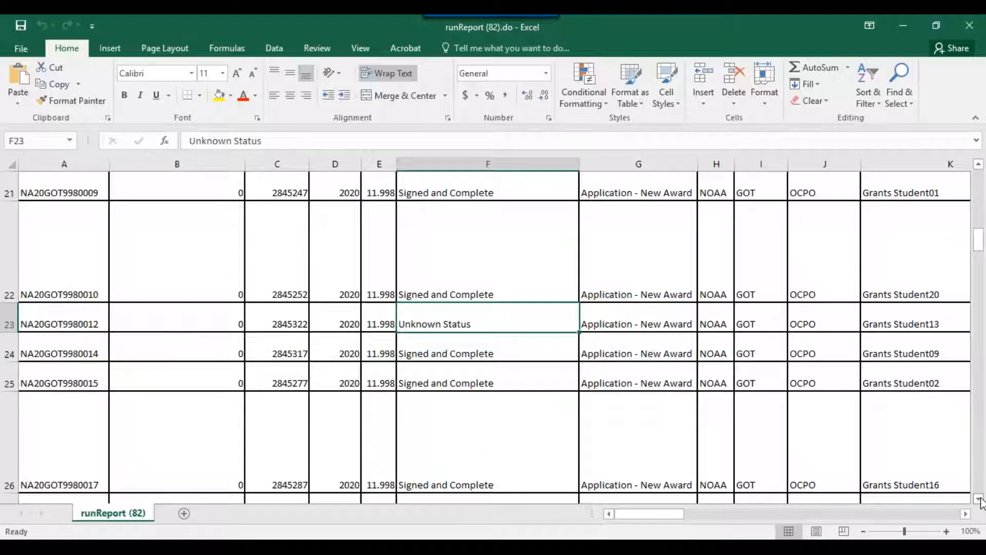
pyautogui.click(505, 432)
pyautogui.press('Down')
pyautogui.press('Down')
pyautogui.press('Down')
pyautogui.press('Down')
pyautogui.press('Down')
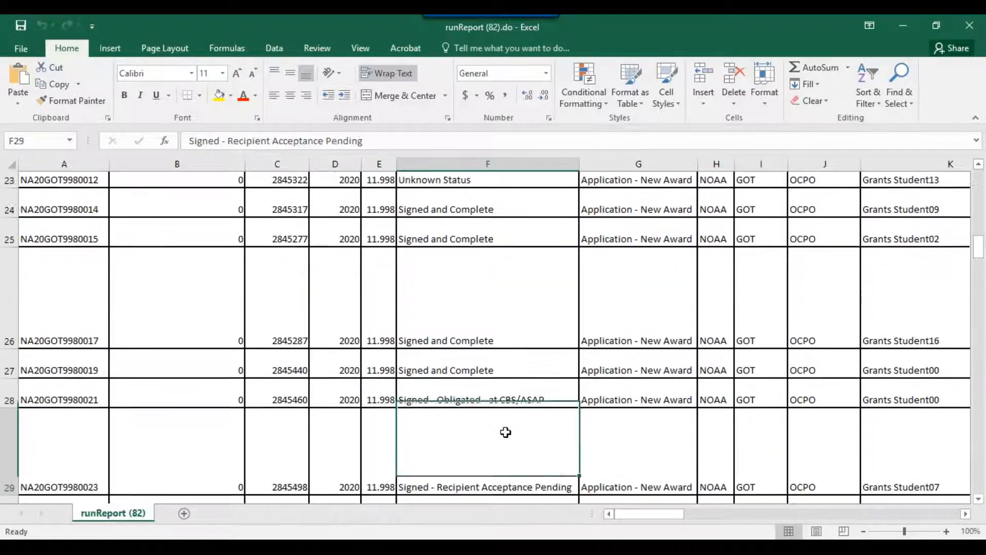
pyautogui.press('Up')
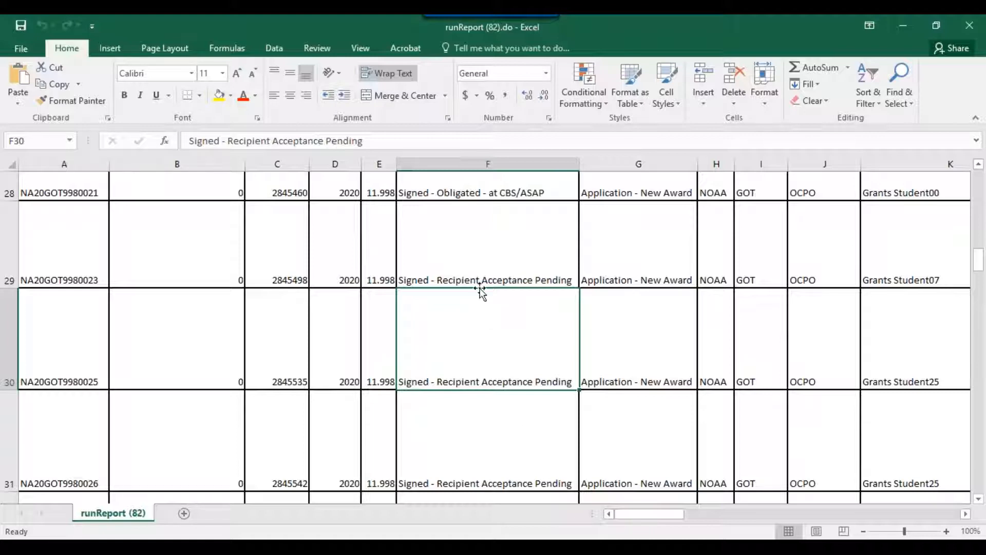
pyautogui.click(475, 193)
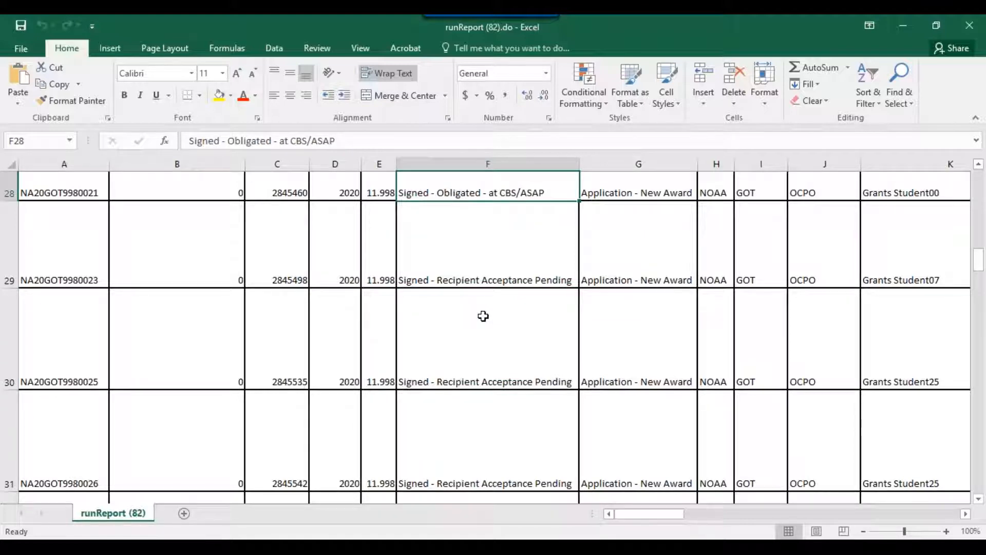
pyautogui.click(509, 326)
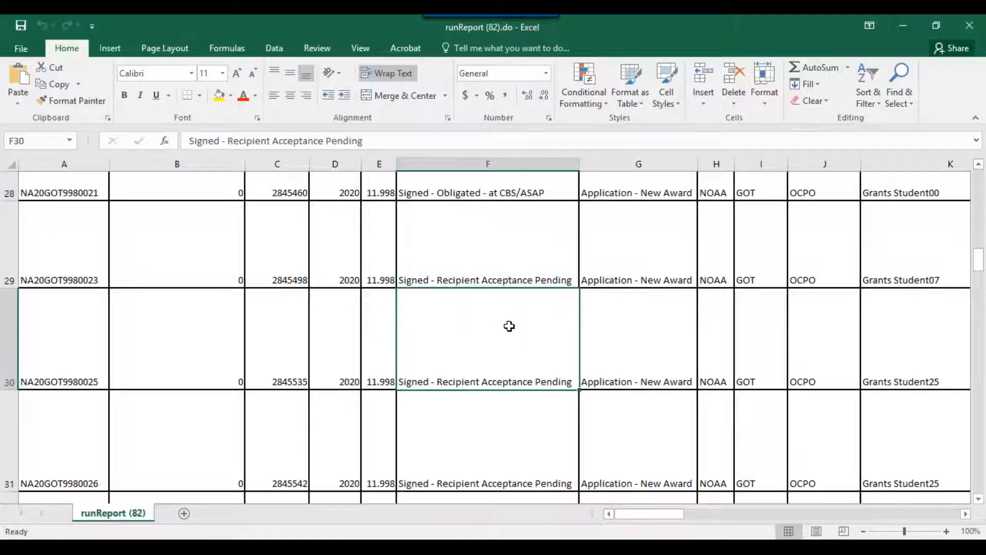
pyautogui.press('Down')
pyautogui.press('Down')
pyautogui.press('Down')
pyautogui.press('Down')
pyautogui.press('Down')
pyautogui.press('Down')
pyautogui.press('Down')
pyautogui.press('Down')
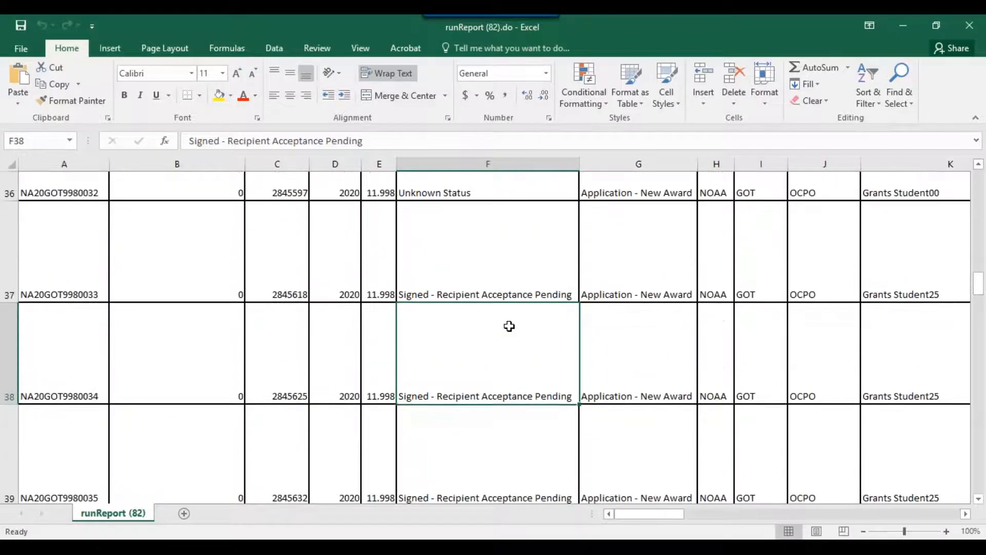
pyautogui.press('Down')
pyautogui.press('Down')
pyautogui.press('Down')
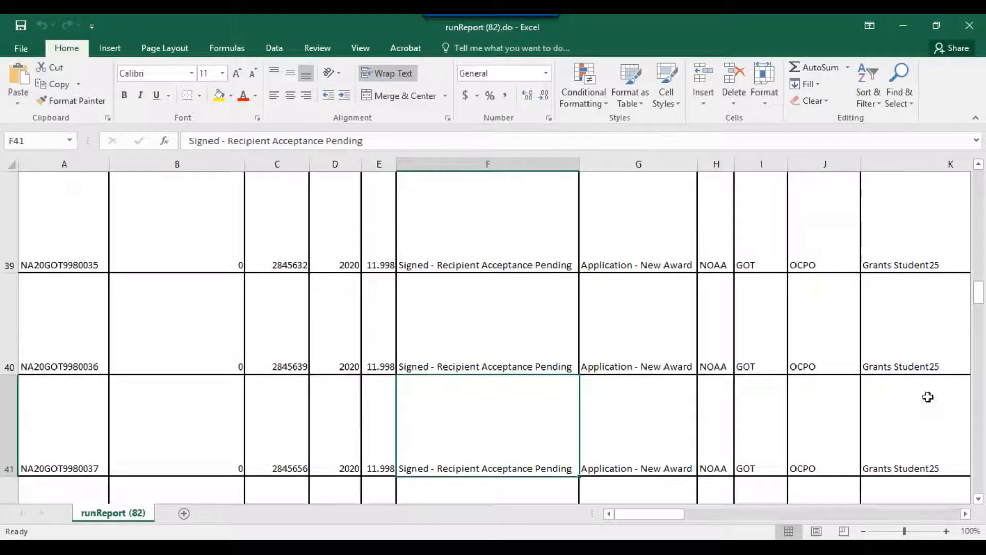
pyautogui.click(979, 498)
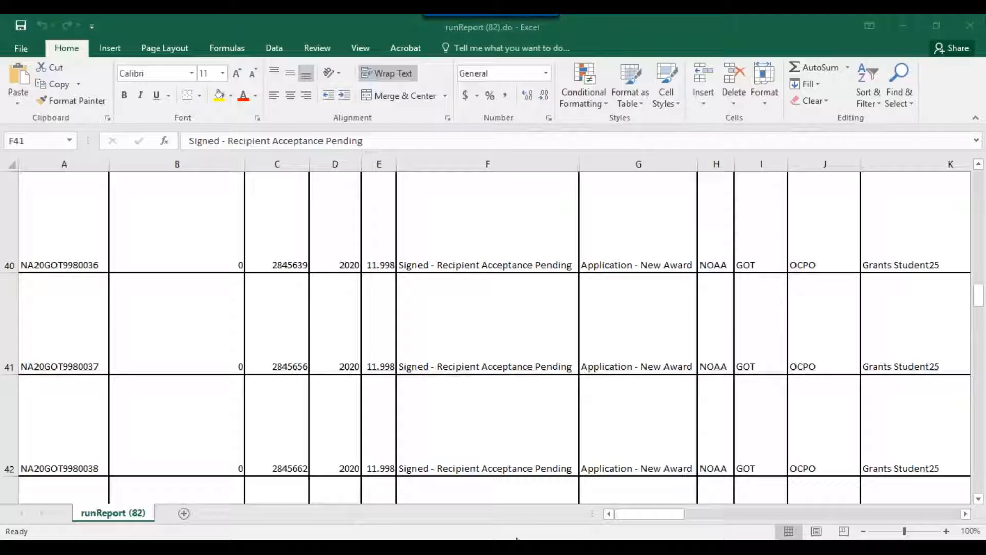
pyautogui.click(421, 513)
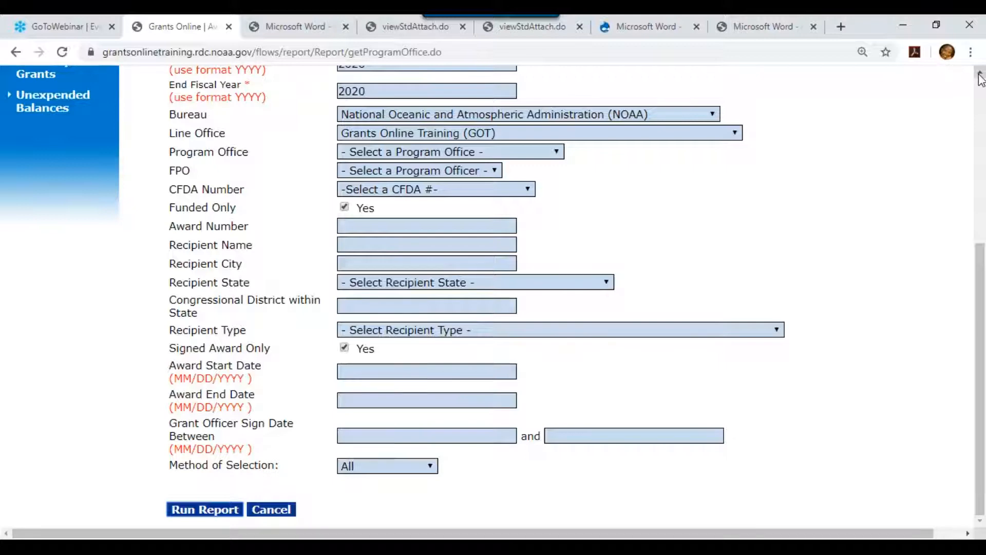
# Scroll to the top of the Award Tracking form and go to the Awards section.
pyautogui.scroll(5, 981, 78)
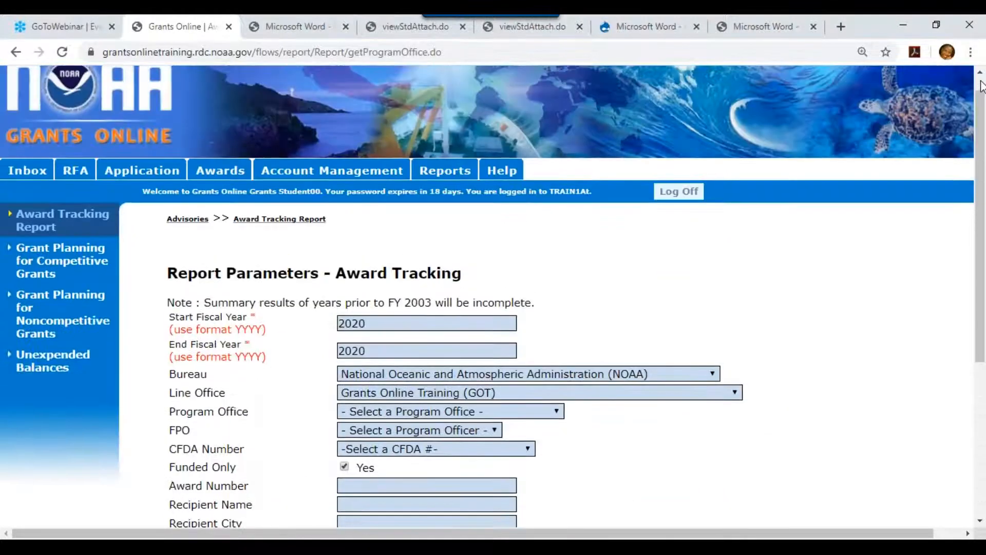
pyautogui.scroll(1, 984, 123)
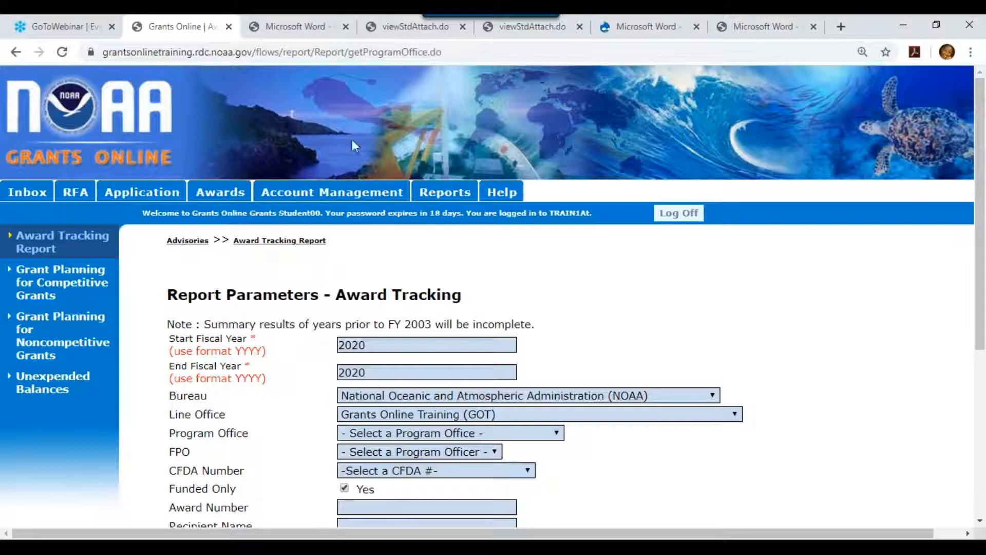
pyautogui.click(222, 192)
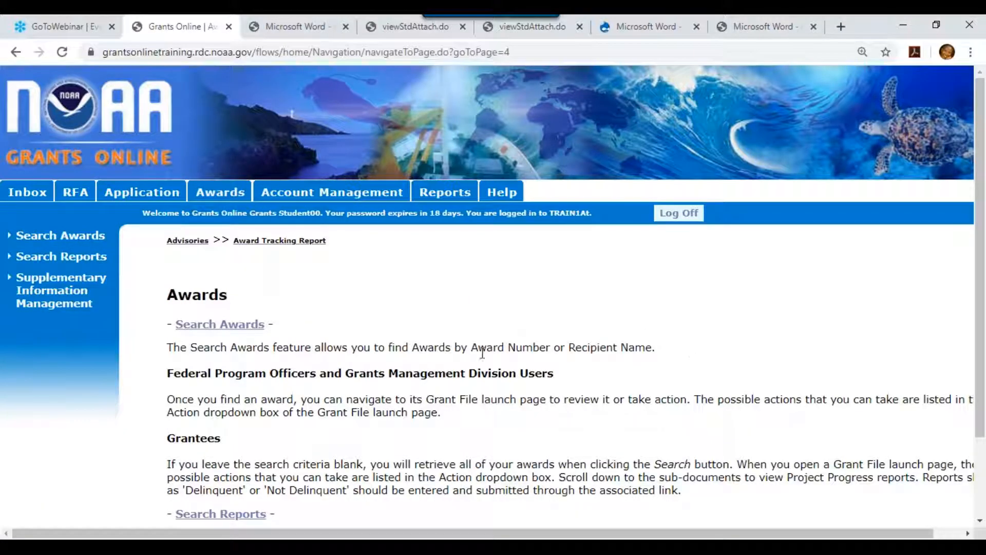
# Search awards for number na20 and open the grants file for award NA20GOT9980119.
pyautogui.click(258, 331)
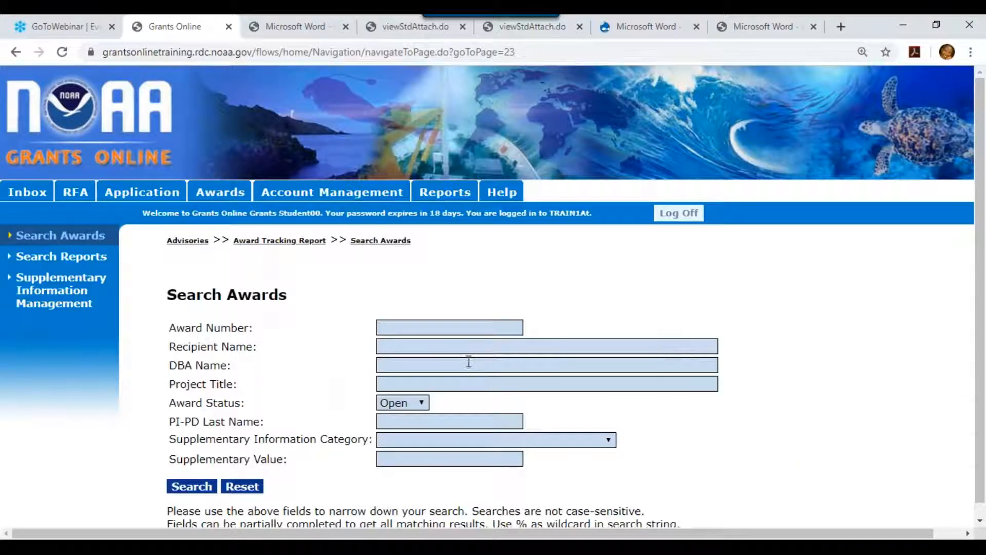
pyautogui.click(467, 328)
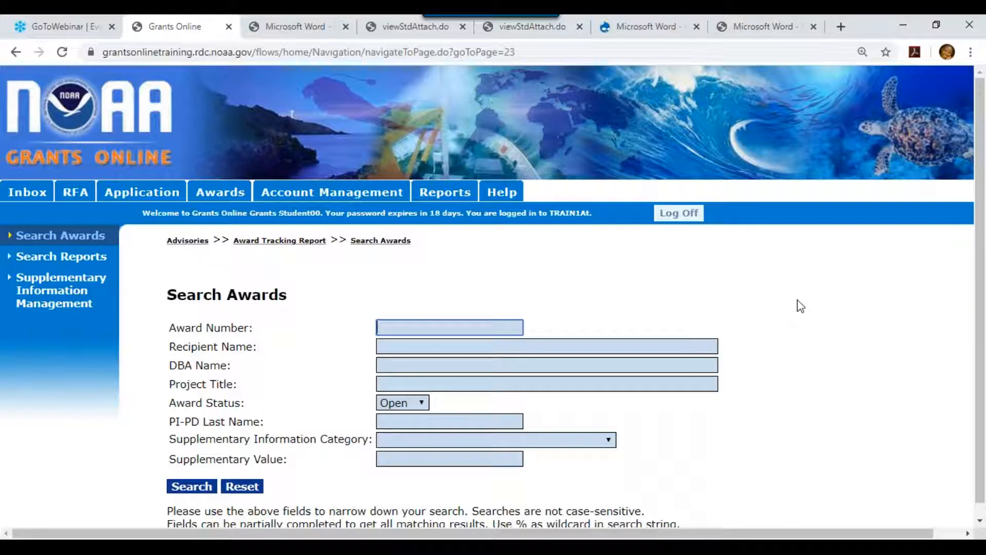
pyautogui.write('na20')
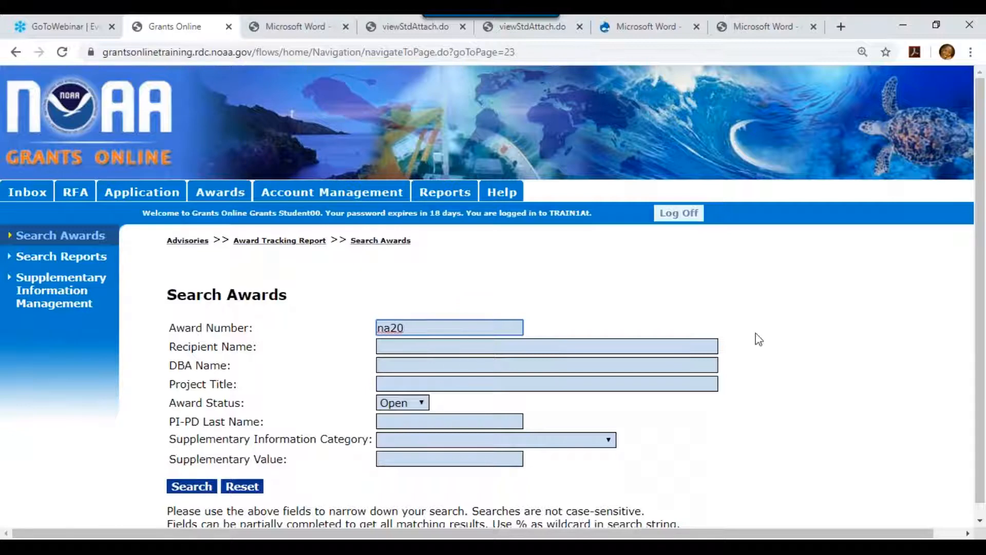
pyautogui.click(194, 489)
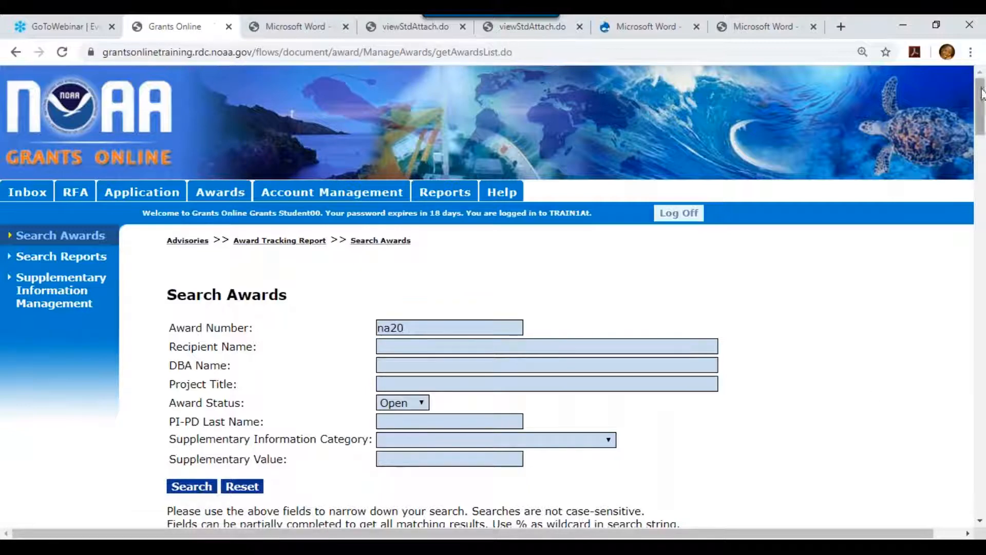
pyautogui.moveTo(984, 95); pyautogui.dragTo(984, 347)
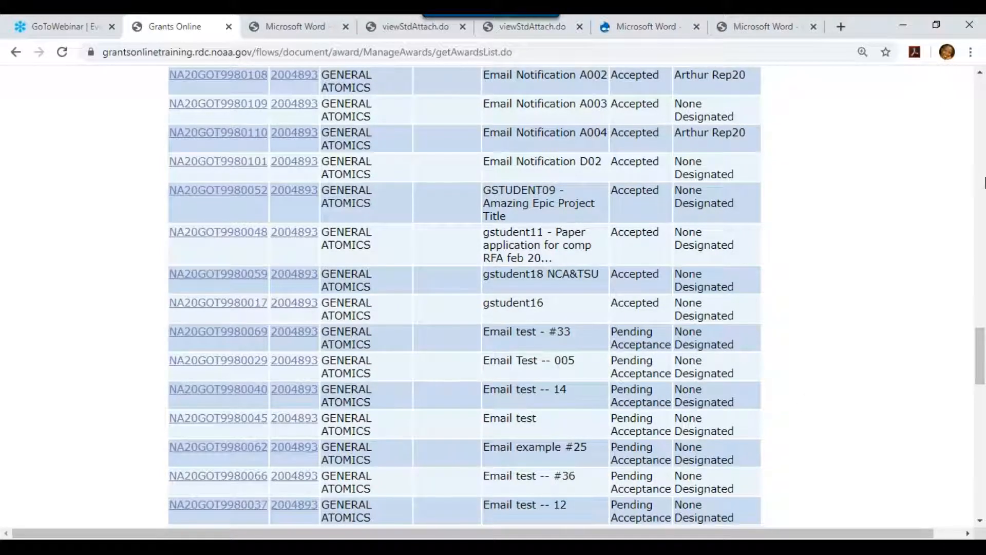
pyautogui.moveTo(980, 380); pyautogui.dragTo(983, 182)
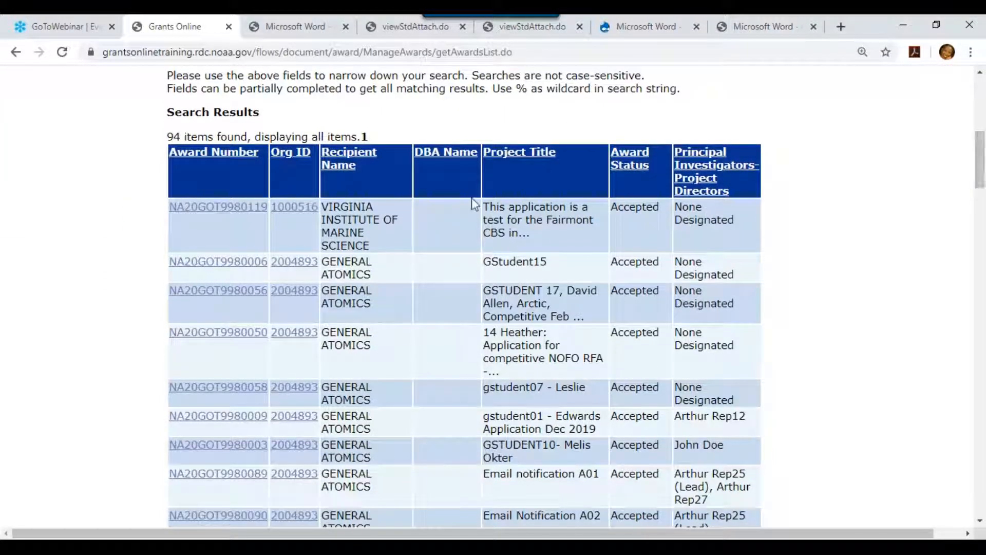
pyautogui.click(234, 212)
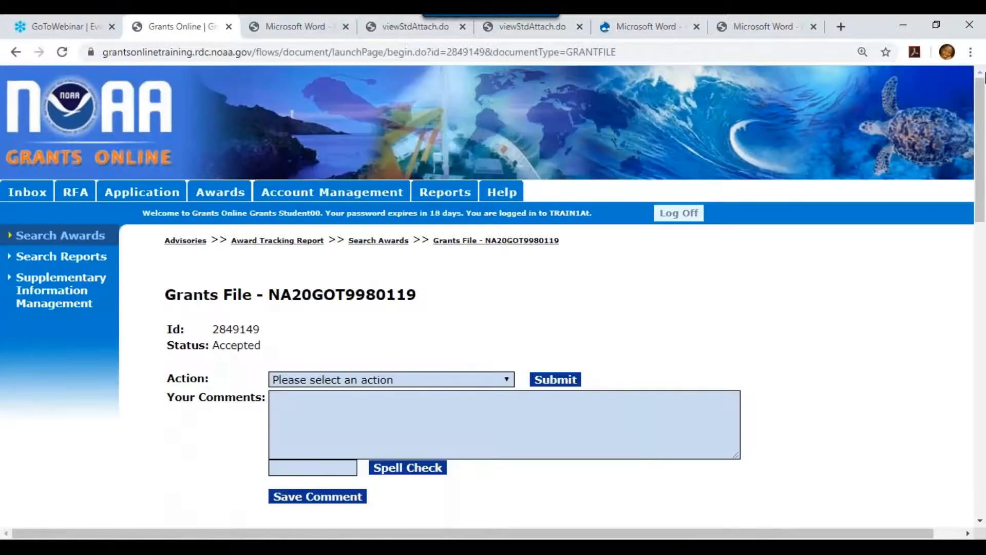
# Open the Supplementary Information for award NA20GOT9980119 and start adding a new entry.
pyautogui.moveTo(981, 89); pyautogui.dragTo(983, 411)
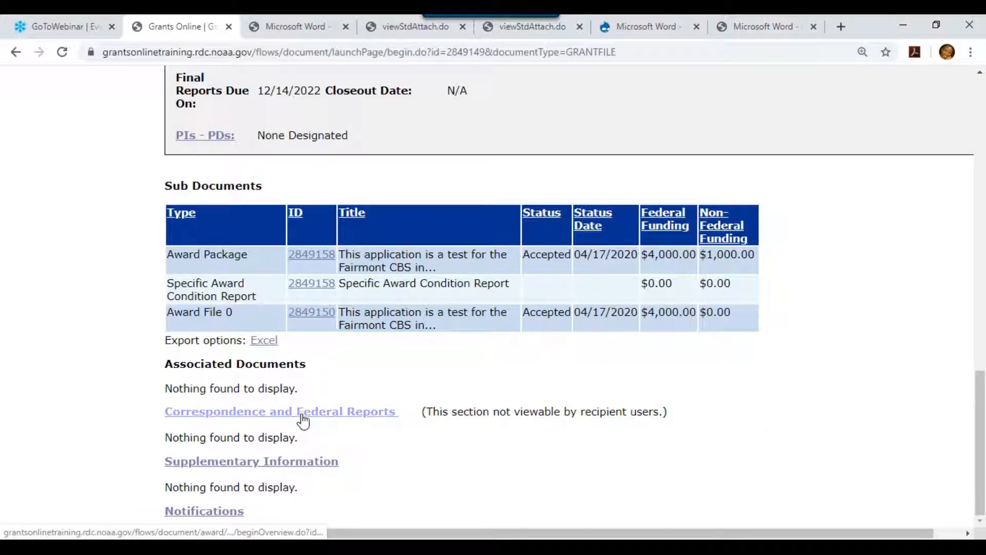
pyautogui.click(285, 471)
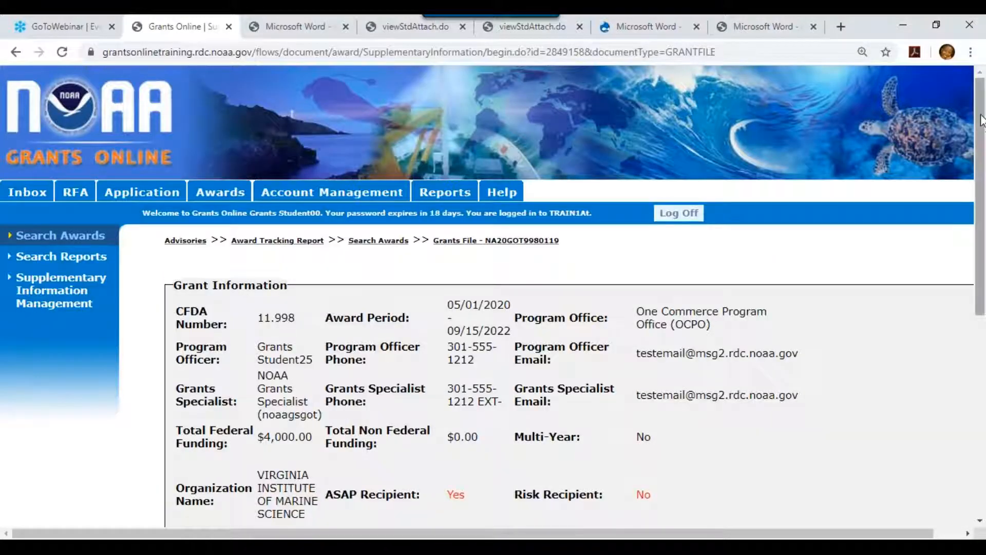
pyautogui.moveTo(983, 125); pyautogui.dragTo(984, 366)
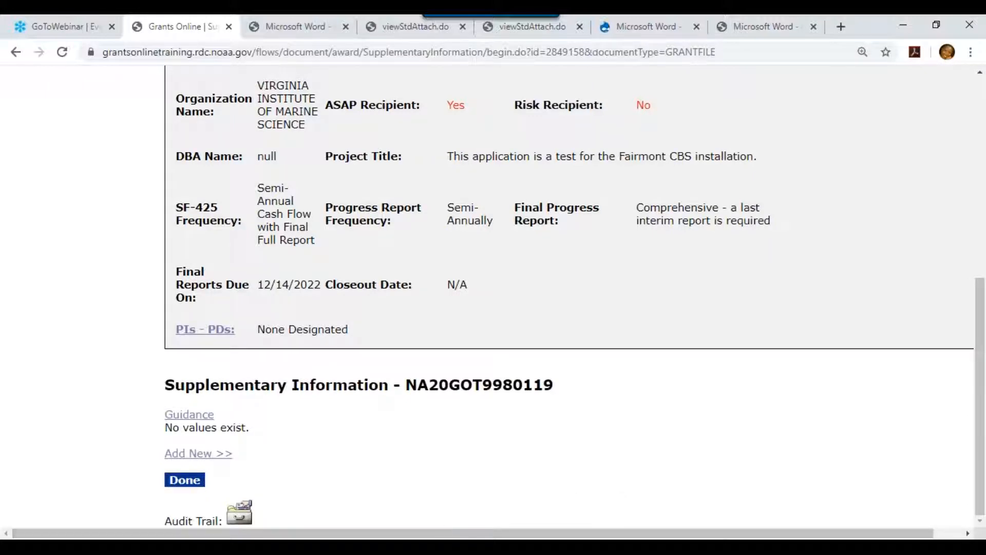
pyautogui.click(171, 456)
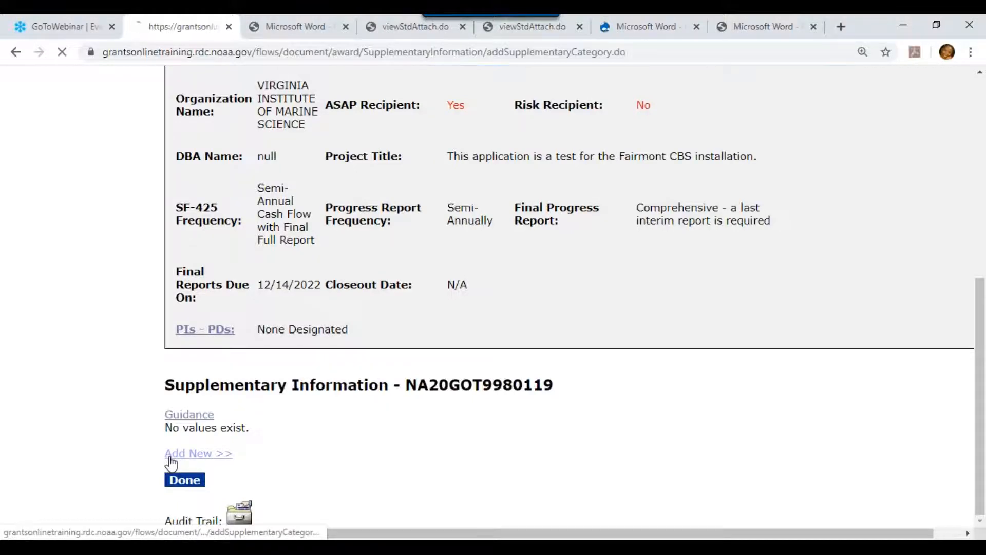
# Assign Test Category 1 with Sub Value 1 to award NA20GOT9980119 and return to its Grants File.
pyautogui.moveTo(980, 165); pyautogui.dragTo(984, 396)
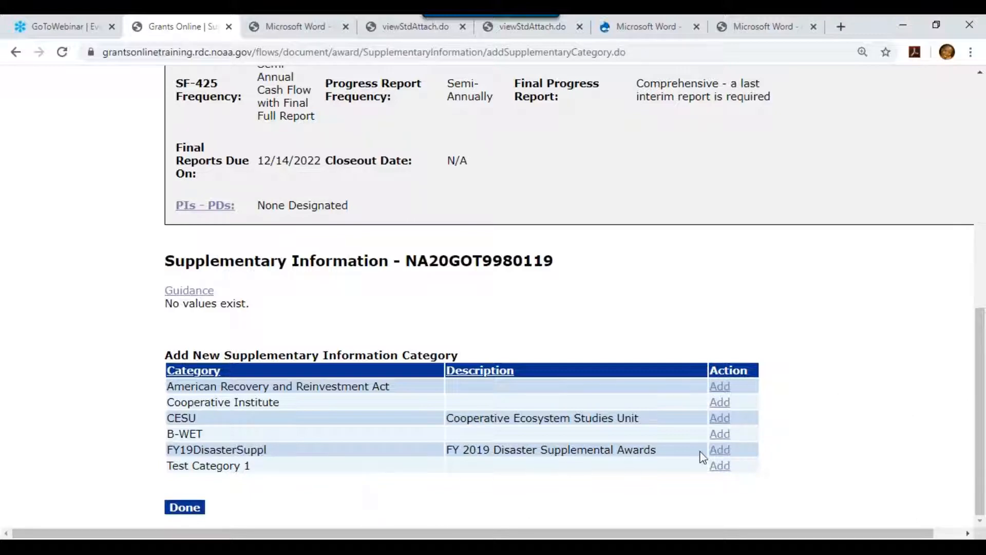
pyautogui.click(727, 468)
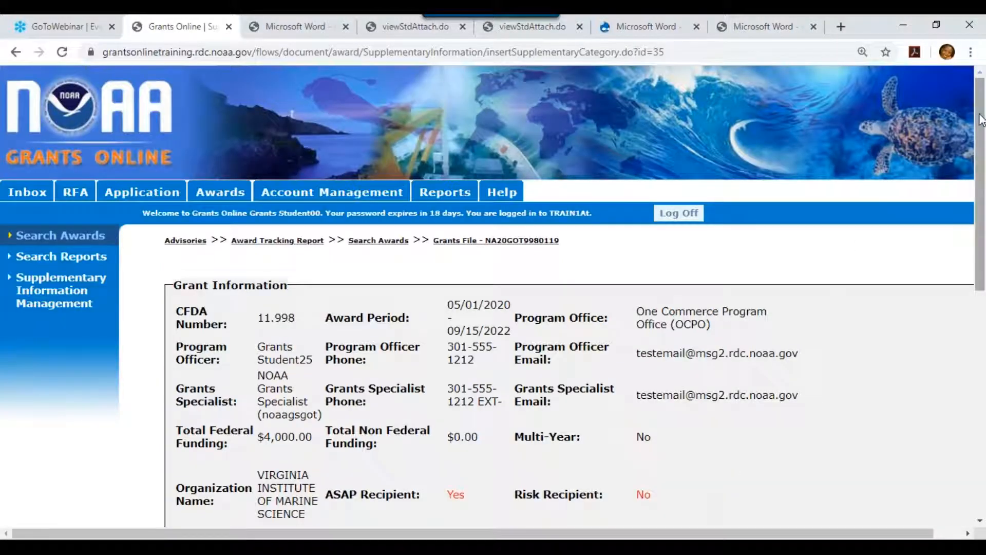
pyautogui.moveTo(981, 158); pyautogui.dragTo(984, 382)
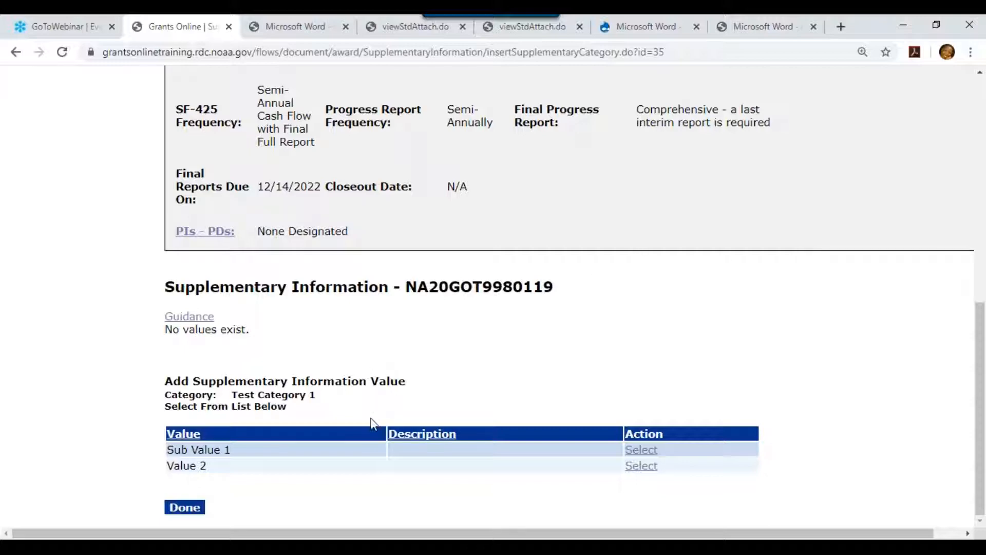
pyautogui.click(641, 452)
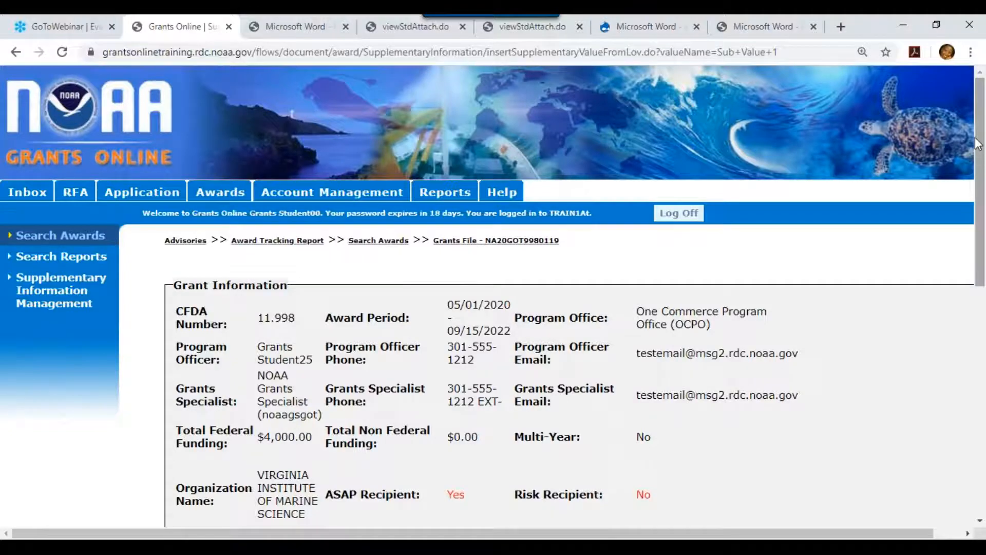
pyautogui.moveTo(983, 199); pyautogui.dragTo(984, 411)
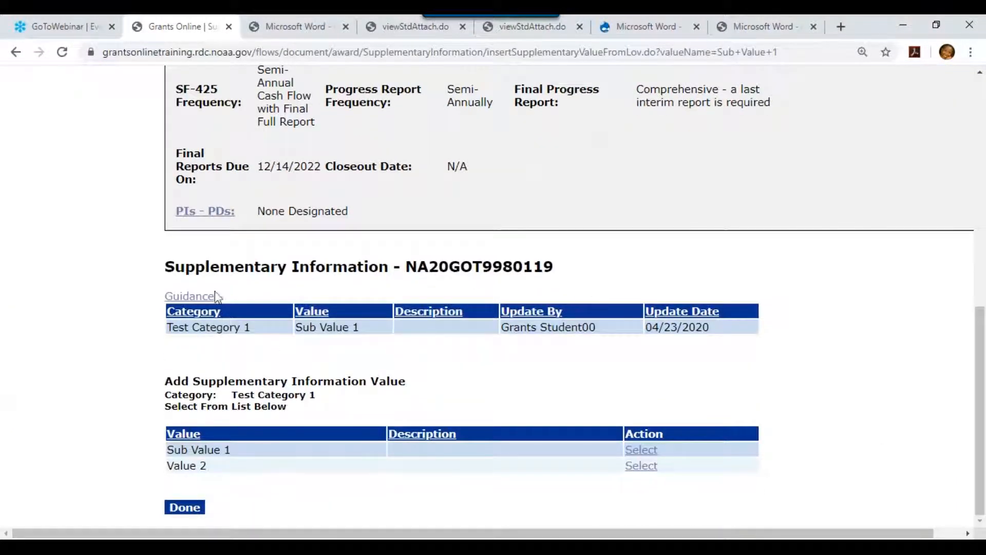
pyautogui.click(191, 510)
pyautogui.moveTo(981, 91); pyautogui.dragTo(977, 411)
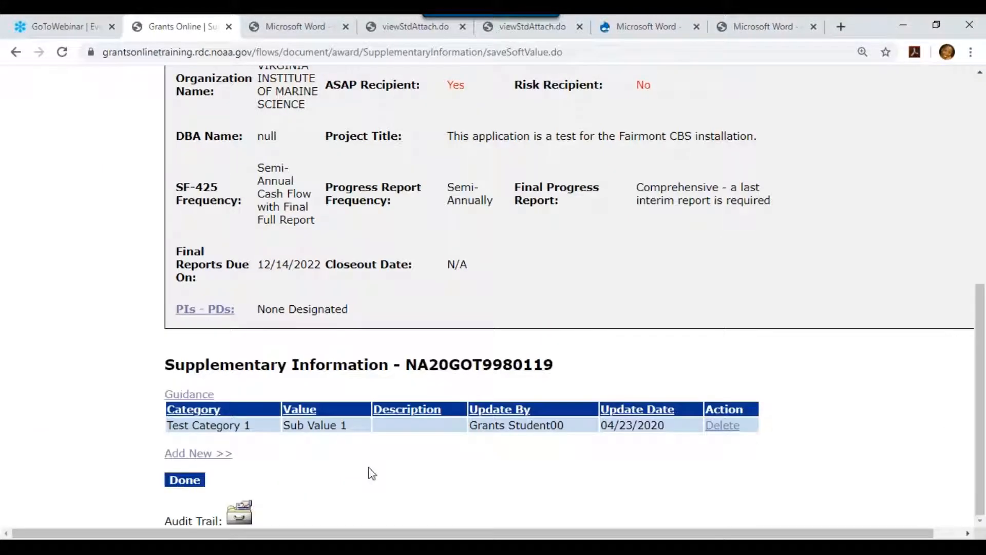
pyautogui.click(187, 480)
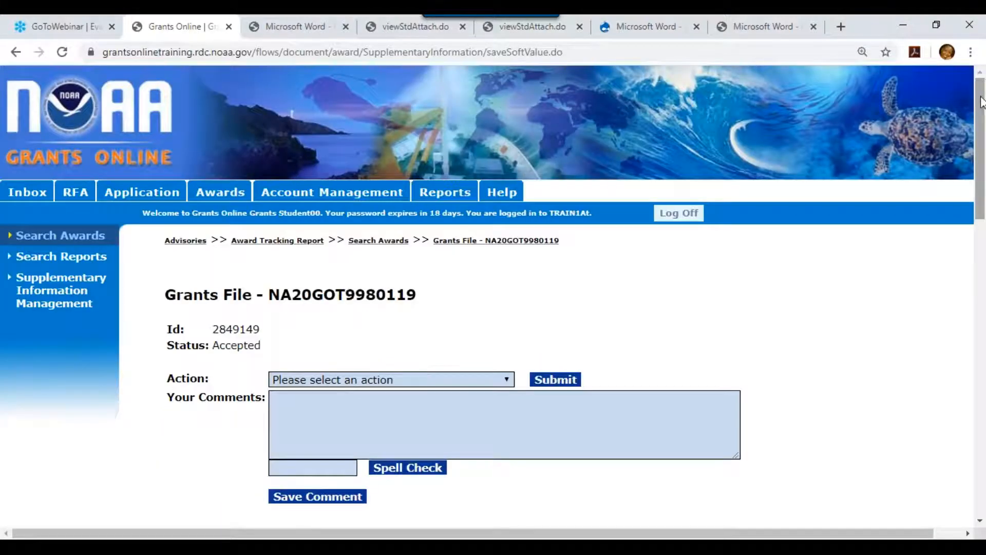
# Check the Supplementary Information table, then go back to the Search Awards form.
pyautogui.moveTo(981, 101); pyautogui.dragTo(983, 424)
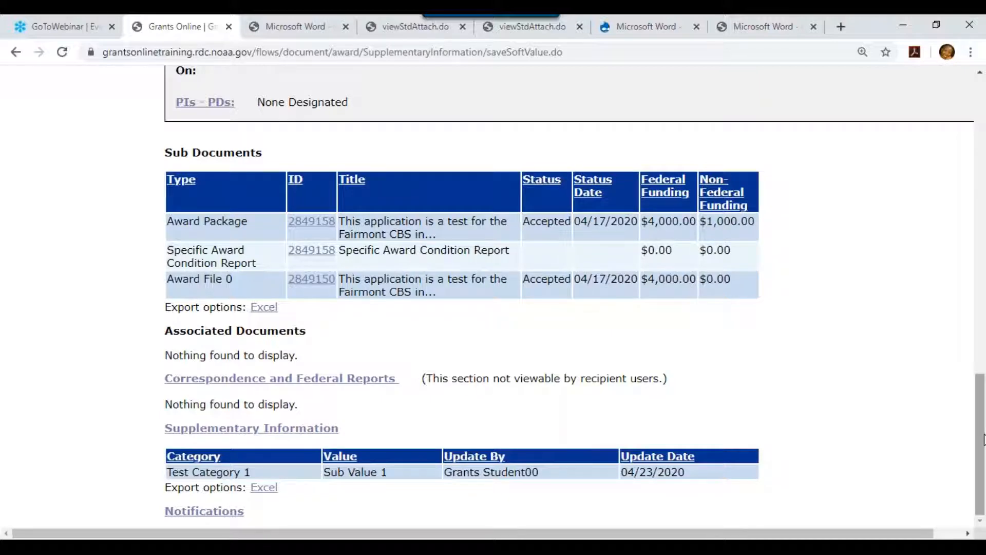
pyautogui.moveTo(980, 432); pyautogui.dragTo(649, 166)
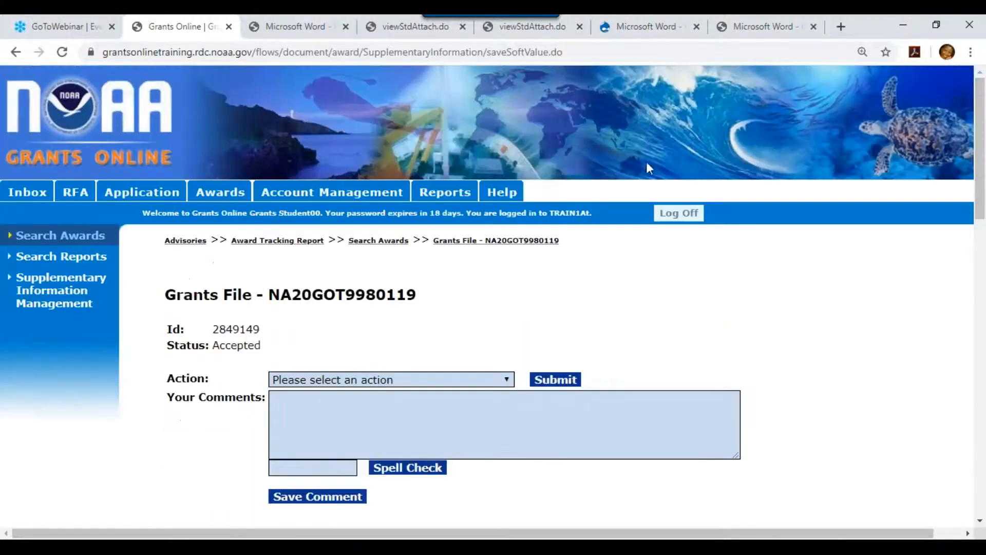
pyautogui.click(378, 242)
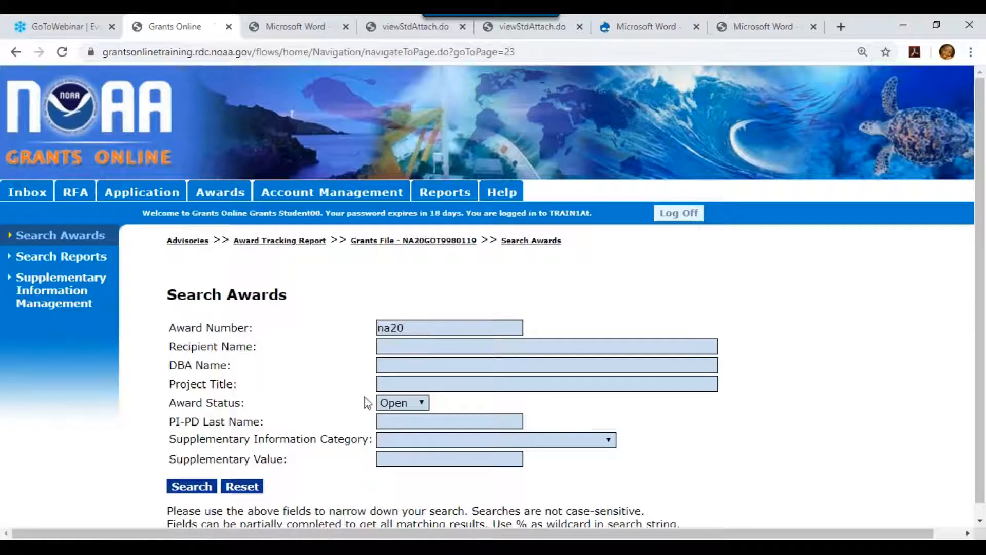
# Clear the award number and set the supplementary information category to Test Category 1.
pyautogui.click(416, 328)
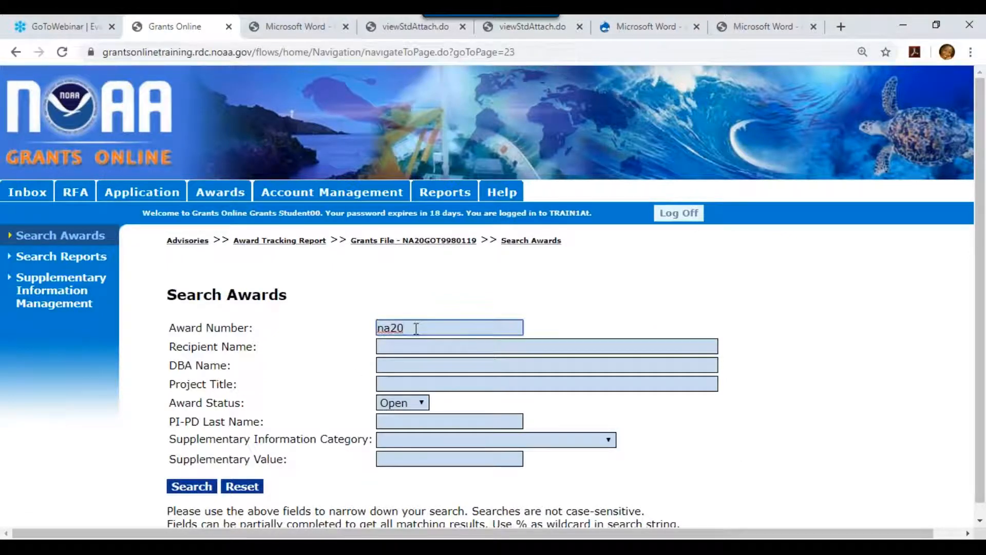
pyautogui.press('BackSpace')
pyautogui.press('BackSpace')
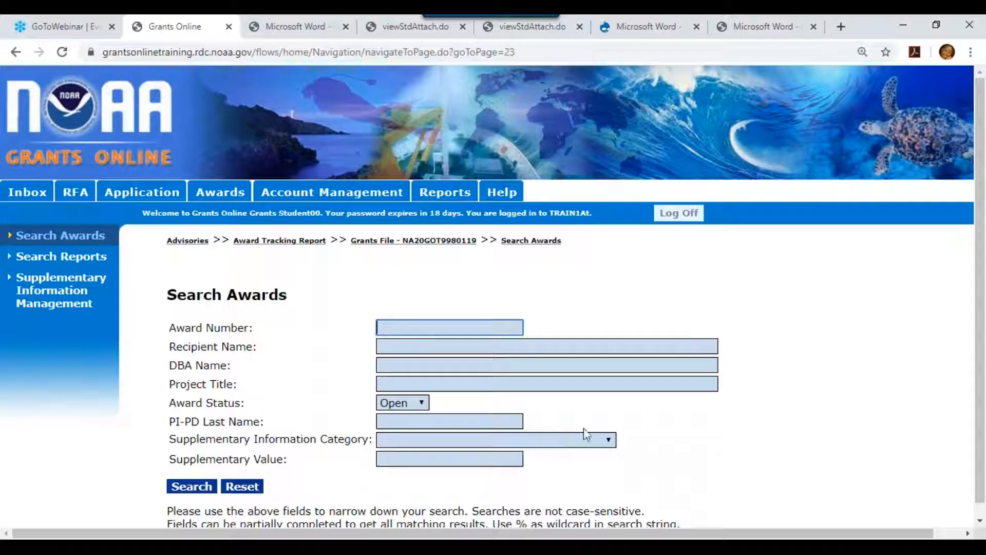
pyautogui.click(609, 440)
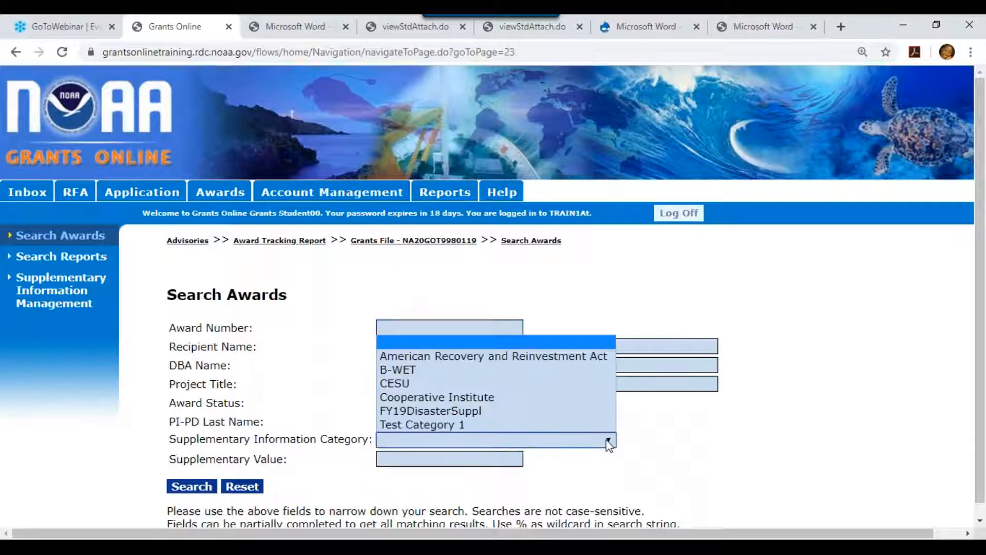
pyautogui.click(514, 426)
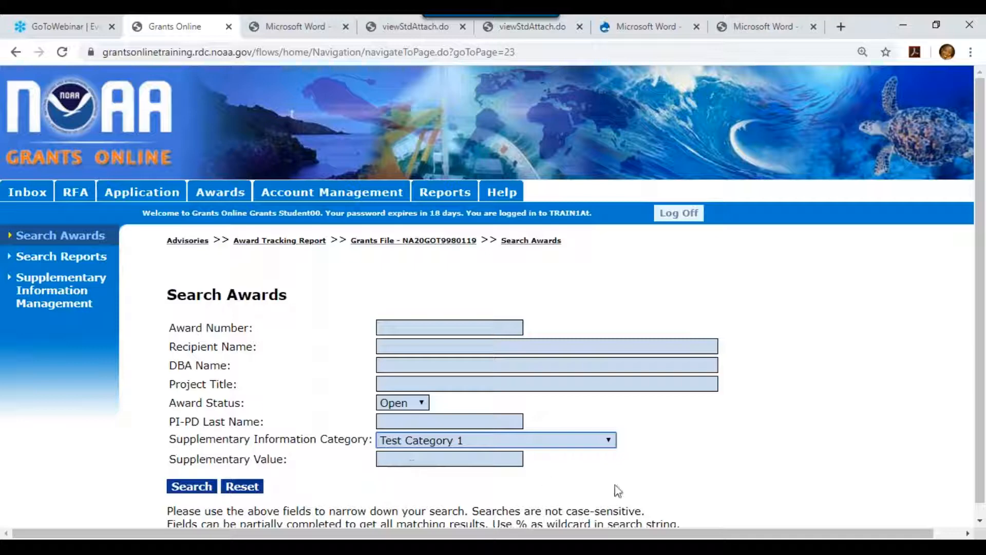
# Run the Test Category 1 search and view the single result, NA20GOT9980119 with Sub Value 1.
pyautogui.click(201, 489)
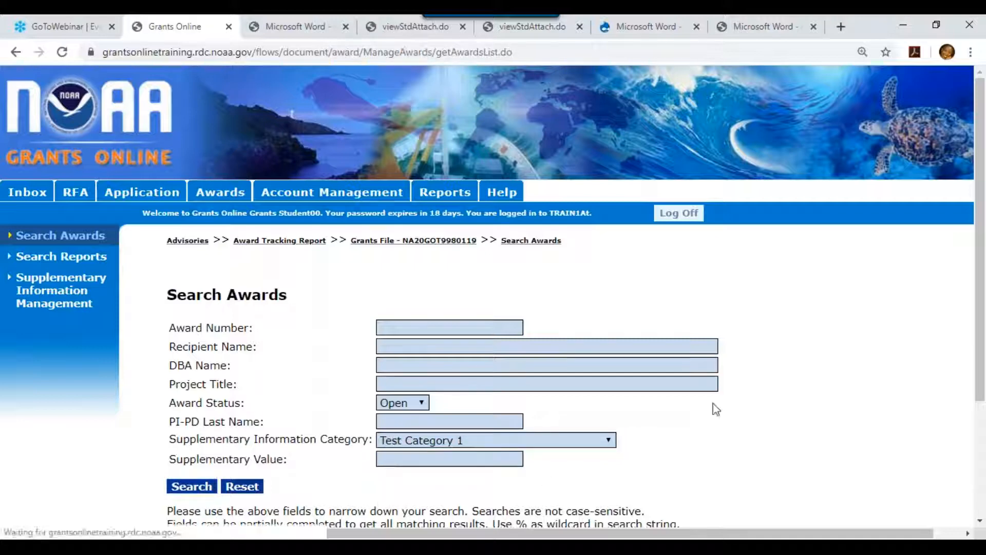
pyautogui.moveTo(981, 178); pyautogui.dragTo(984, 354)
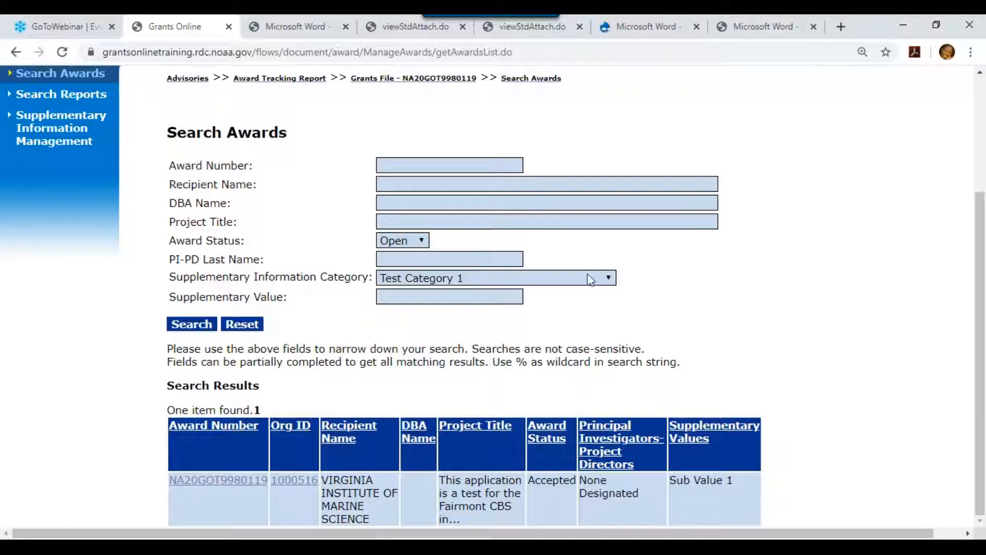
# Clear the supplementary category filter and search awards by award number again.
pyautogui.click(611, 285)
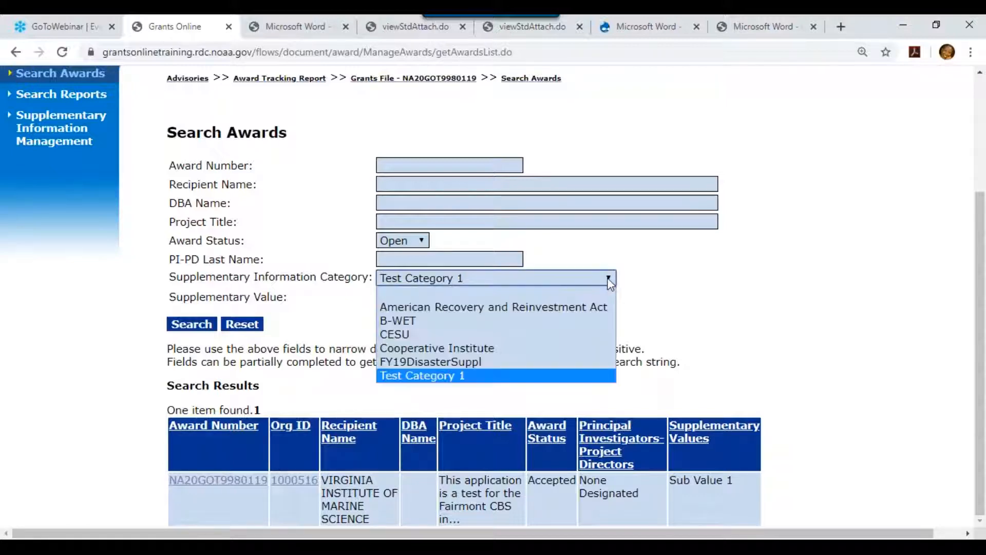
pyautogui.click(553, 293)
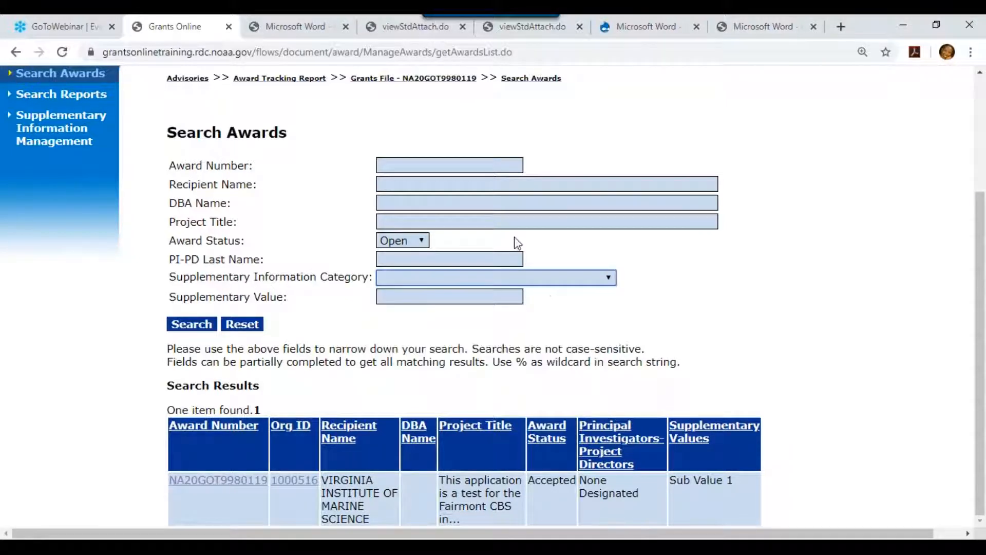
pyautogui.click(434, 167)
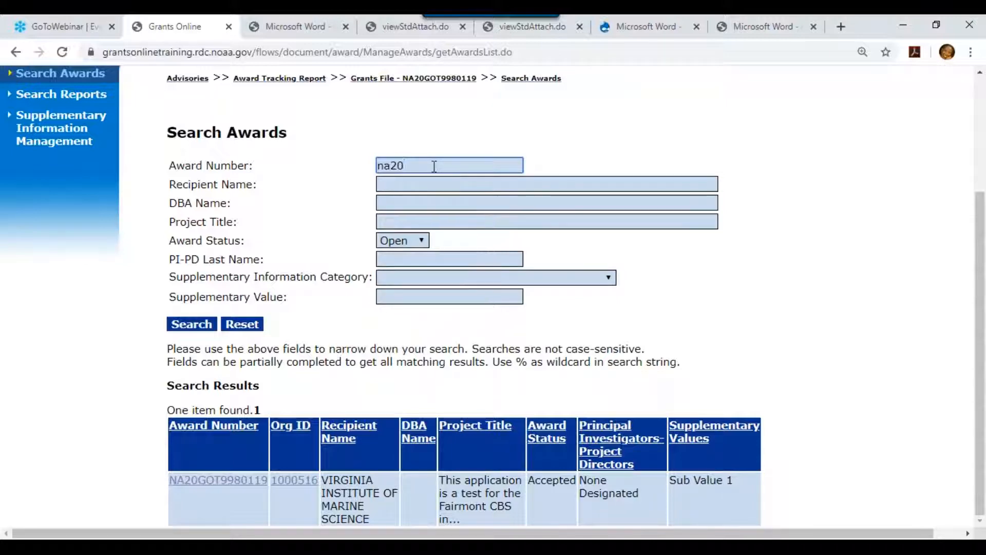
pyautogui.press('Return')
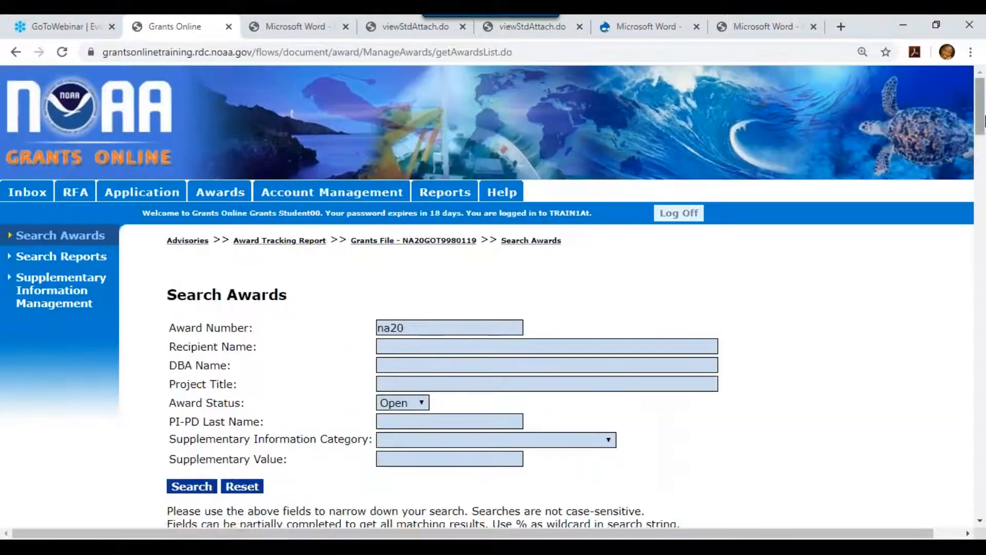
# Open award NA20GOT9980006's Grants File and its empty Supplementary Information page.
pyautogui.moveTo(981, 116); pyautogui.dragTo(981, 176)
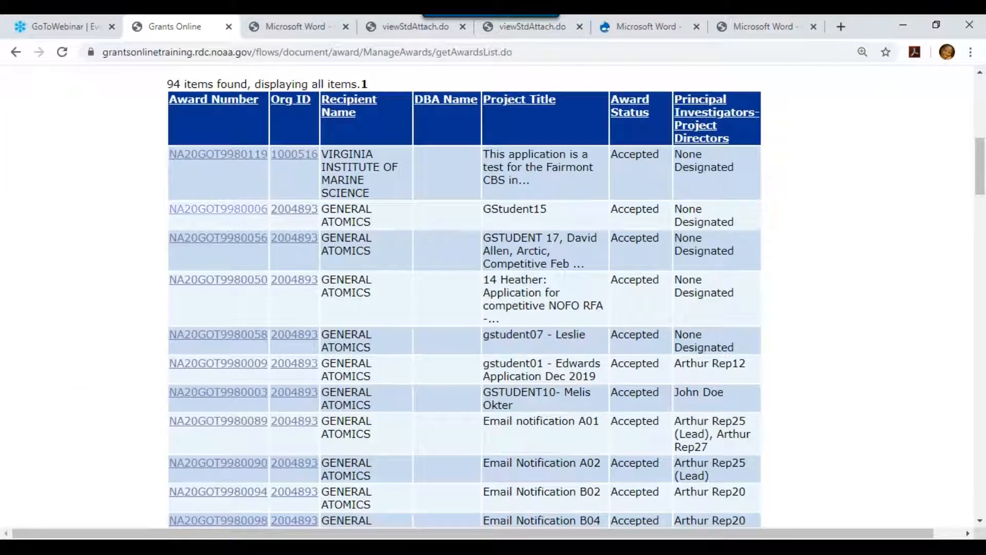
pyautogui.click(230, 213)
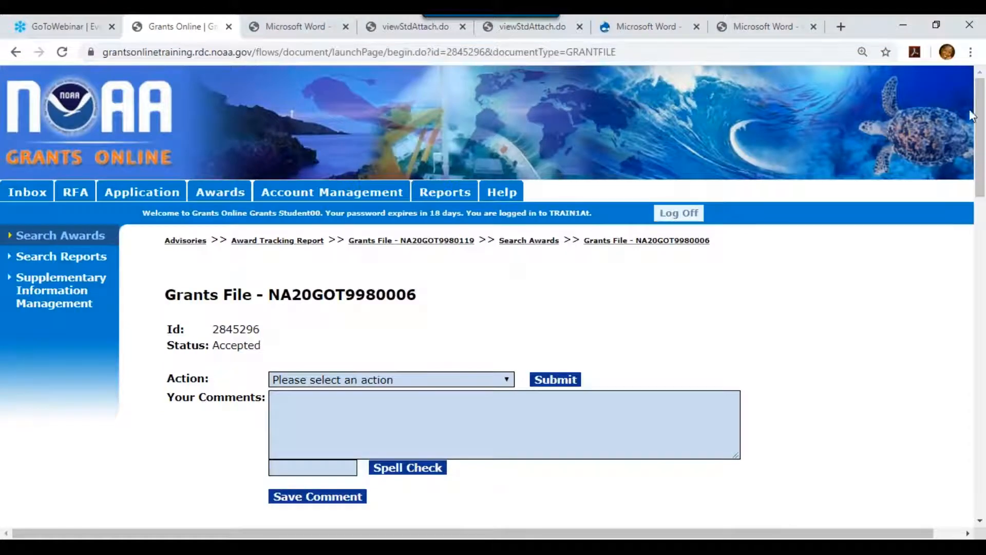
pyautogui.moveTo(979, 116); pyautogui.dragTo(984, 445)
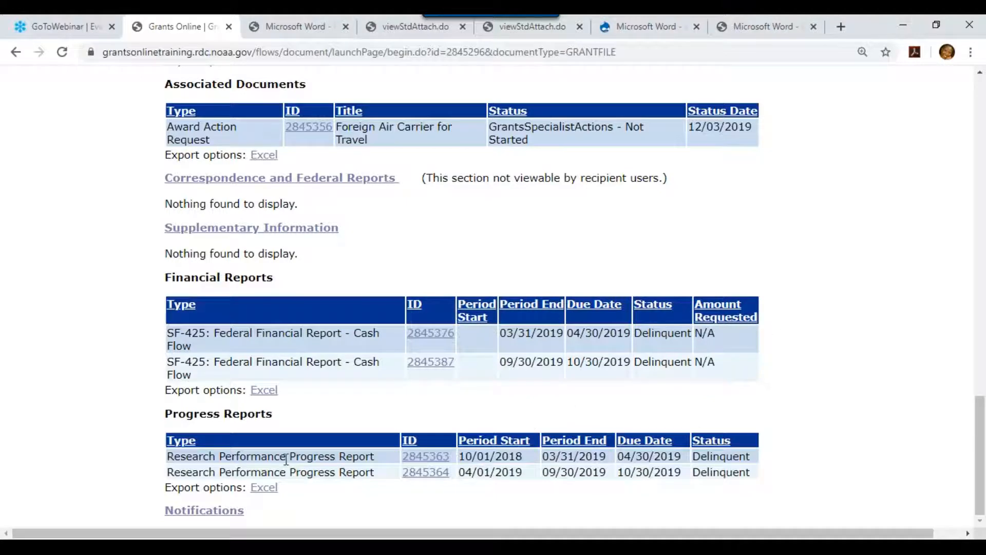
pyautogui.click(302, 229)
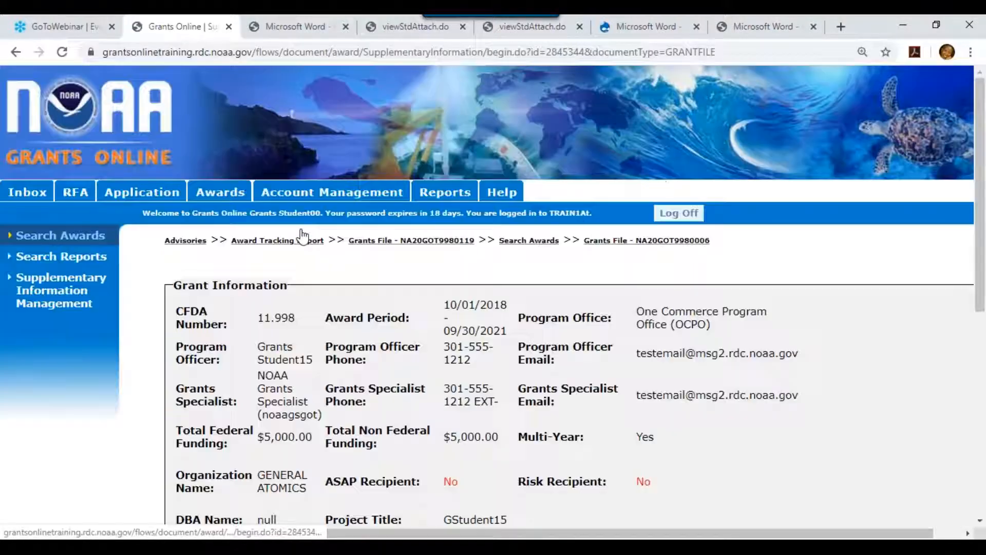
pyautogui.moveTo(981, 119); pyautogui.dragTo(982, 323)
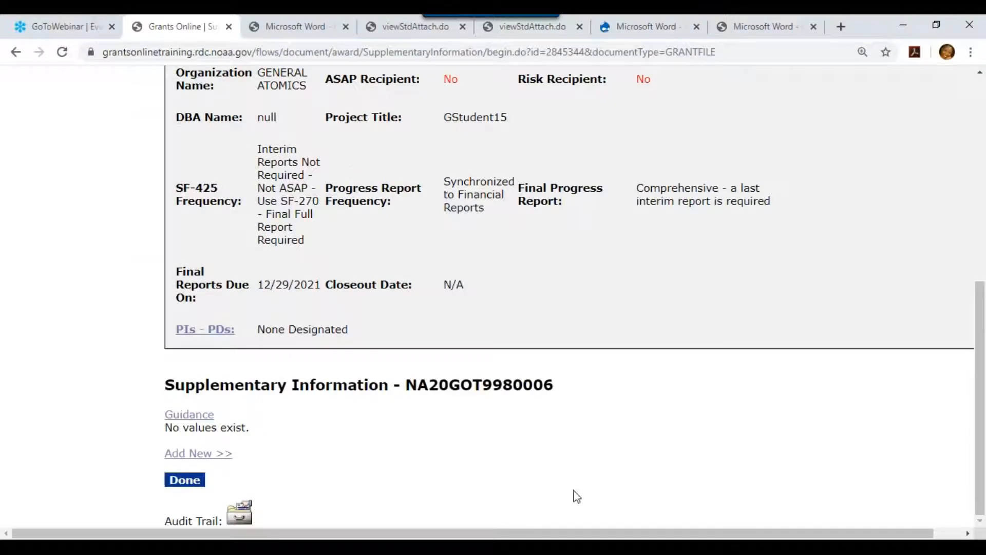
# Add Value 2 under Test Category 1 to award NA20GOT9980006 and return to its Grants File.
pyautogui.click(200, 457)
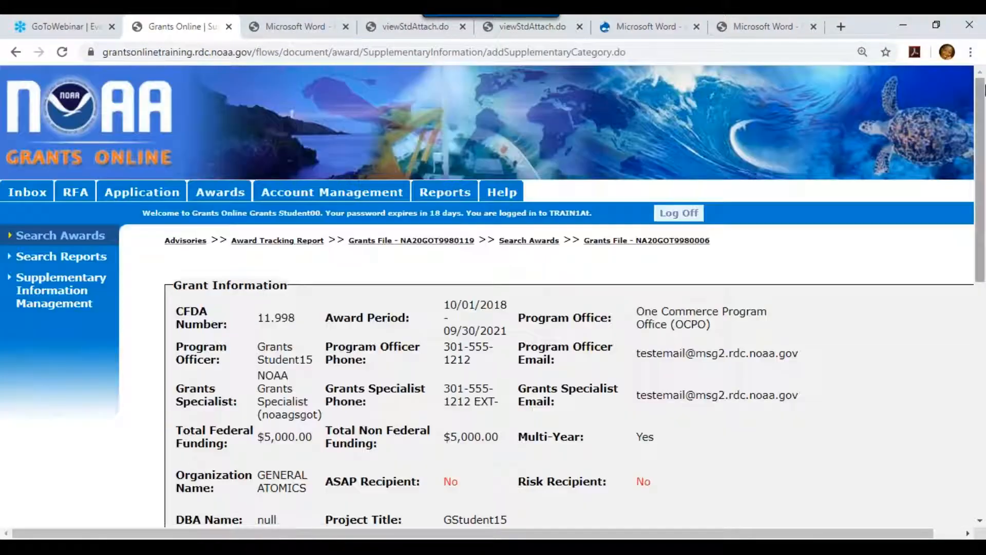
pyautogui.moveTo(982, 137); pyautogui.dragTo(984, 370)
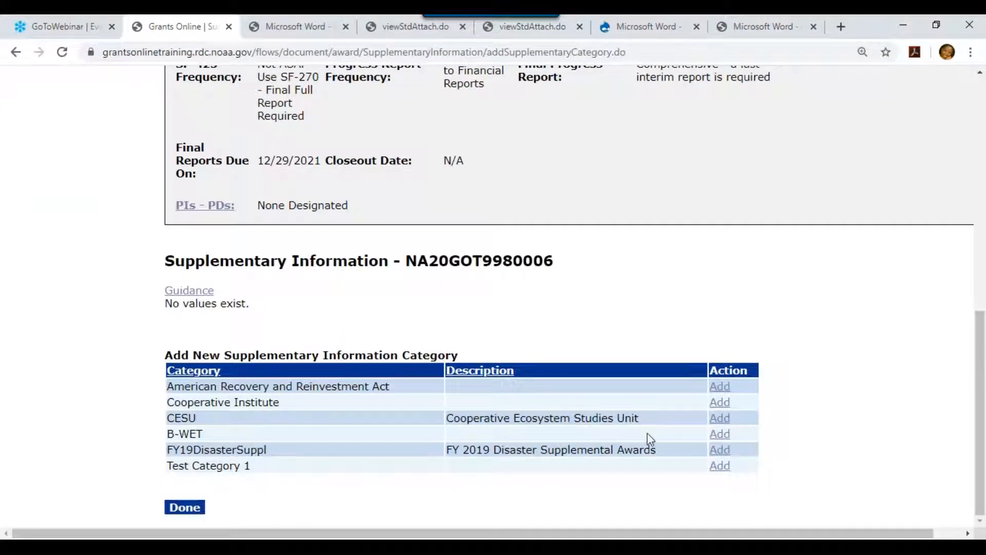
pyautogui.click(719, 468)
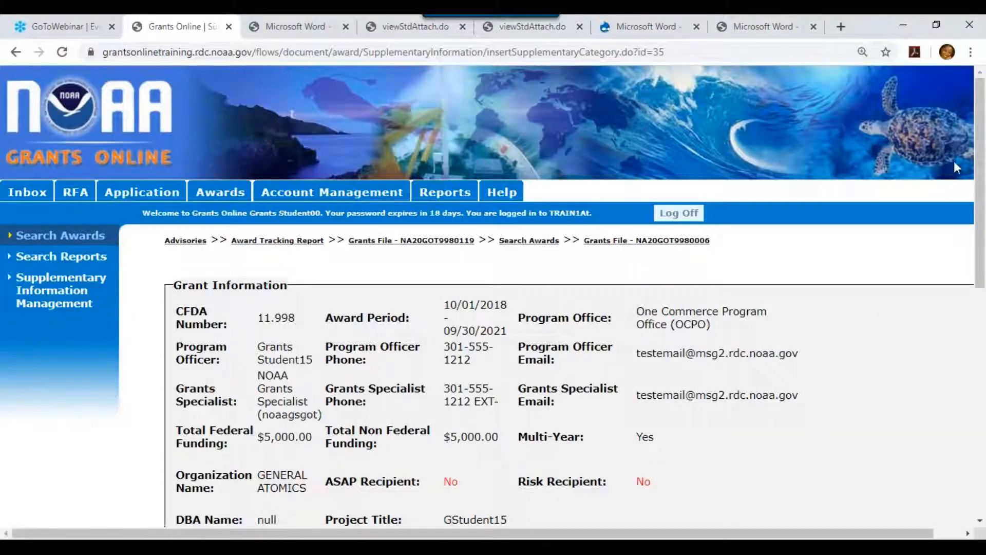
pyautogui.scroll(-10, 697, 434)
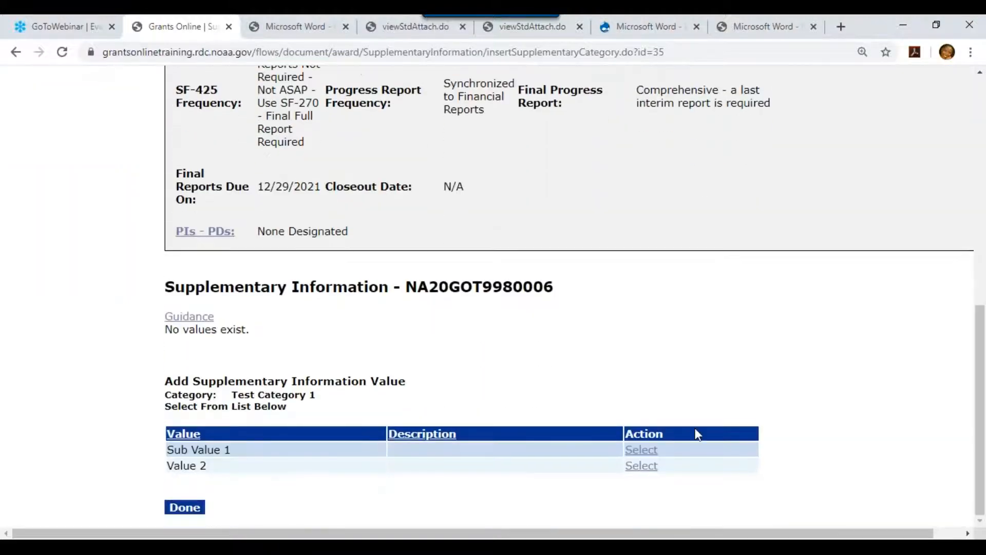
pyautogui.click(635, 467)
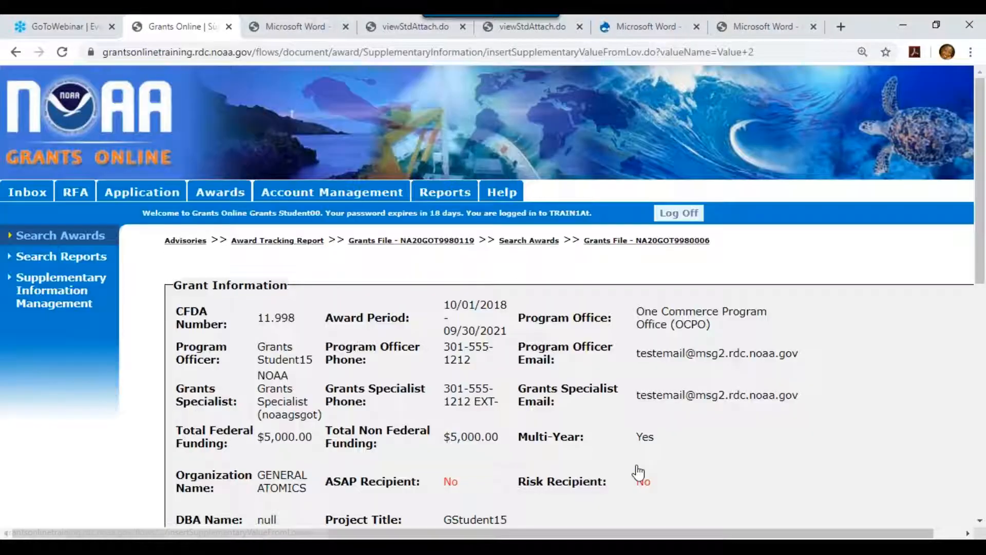
pyautogui.moveTo(982, 129); pyautogui.dragTo(983, 363)
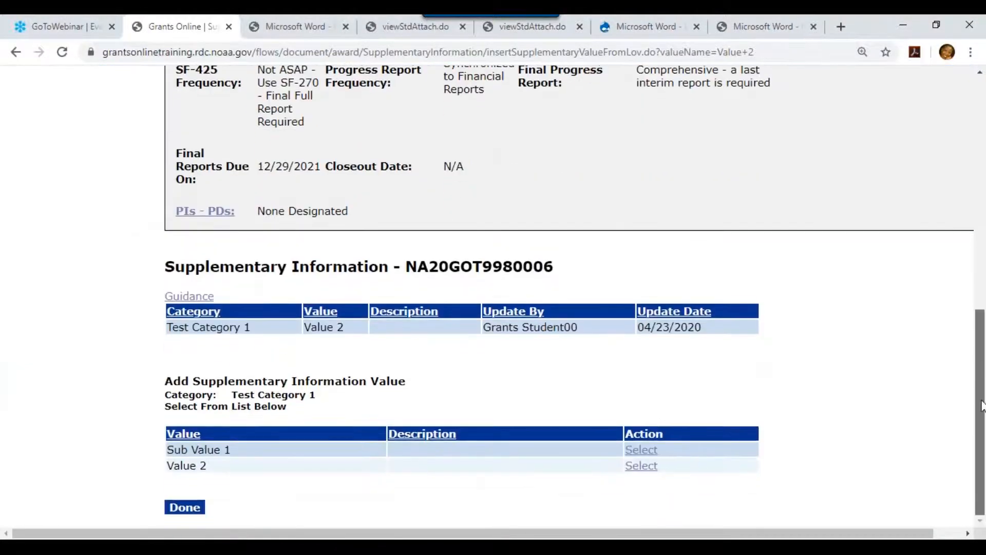
pyautogui.click(186, 507)
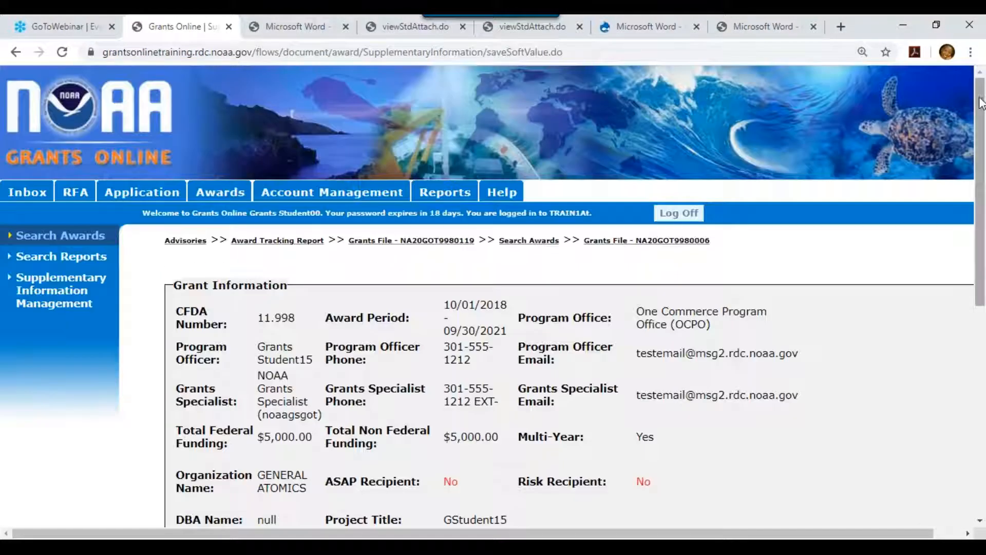
pyautogui.moveTo(982, 153); pyautogui.dragTo(982, 399)
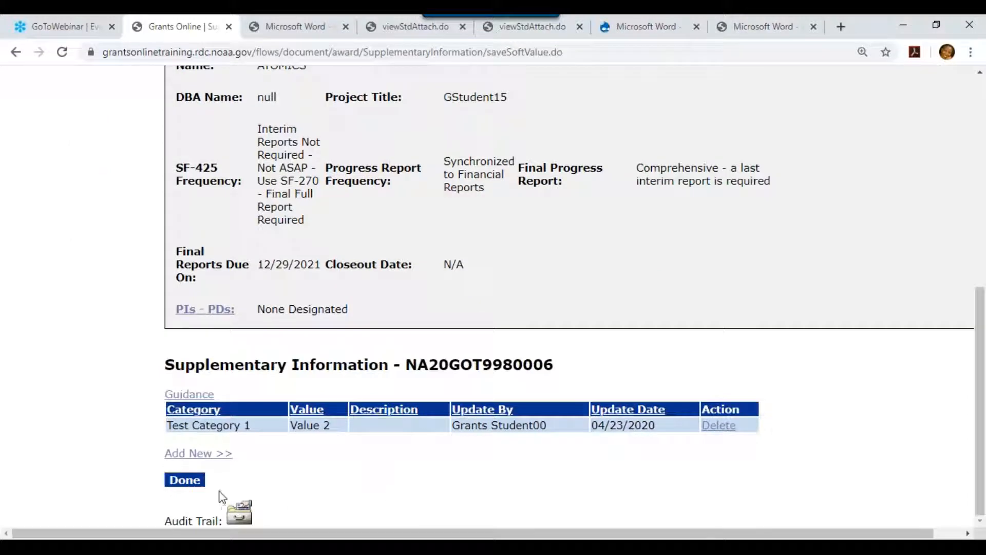
pyautogui.click(183, 481)
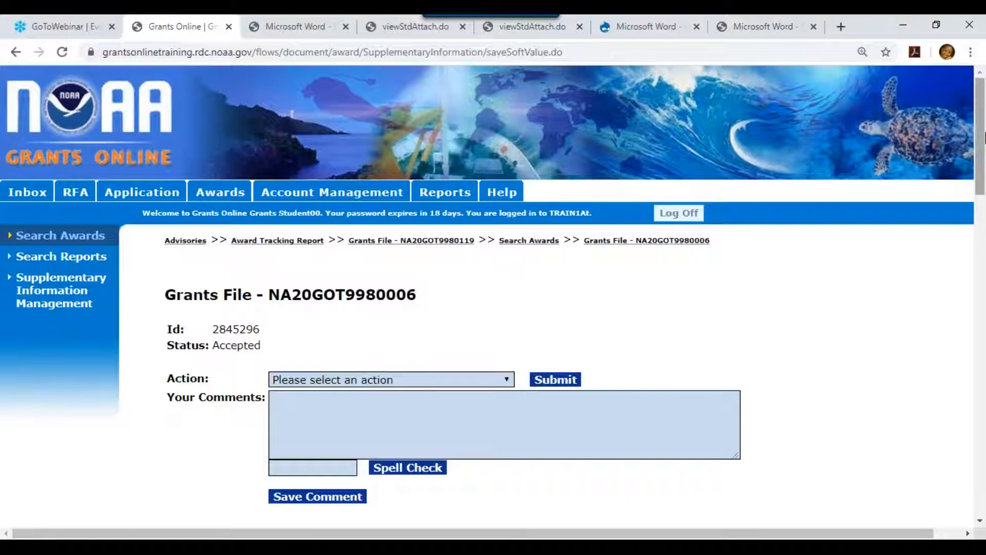
# Return to the Search Awards form and reset the earlier award number criteria.
pyautogui.moveTo(980, 138); pyautogui.dragTo(983, 440)
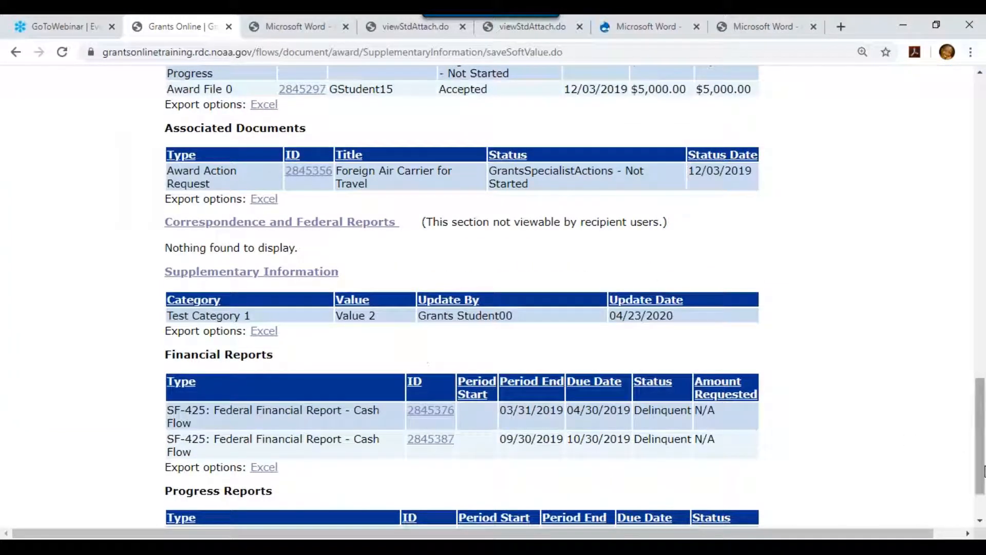
pyautogui.scroll(20, 956, 453)
pyautogui.scroll(3, 952, 205)
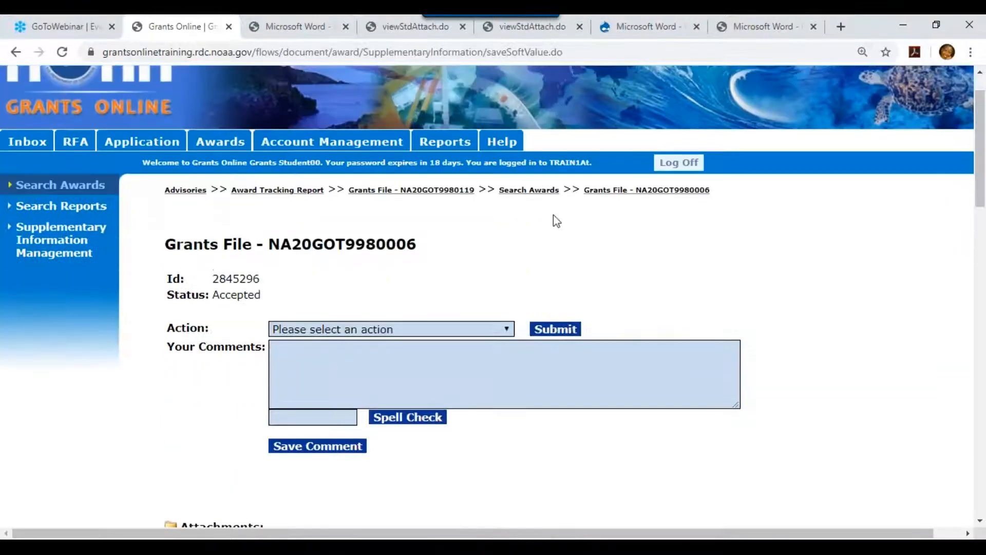
pyautogui.click(535, 191)
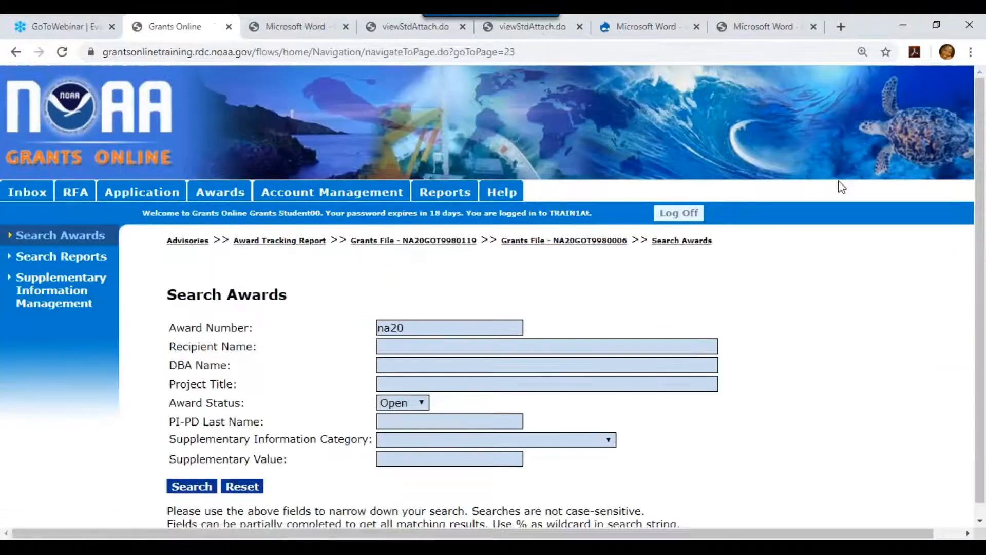
pyautogui.scroll(-1, 979, 143)
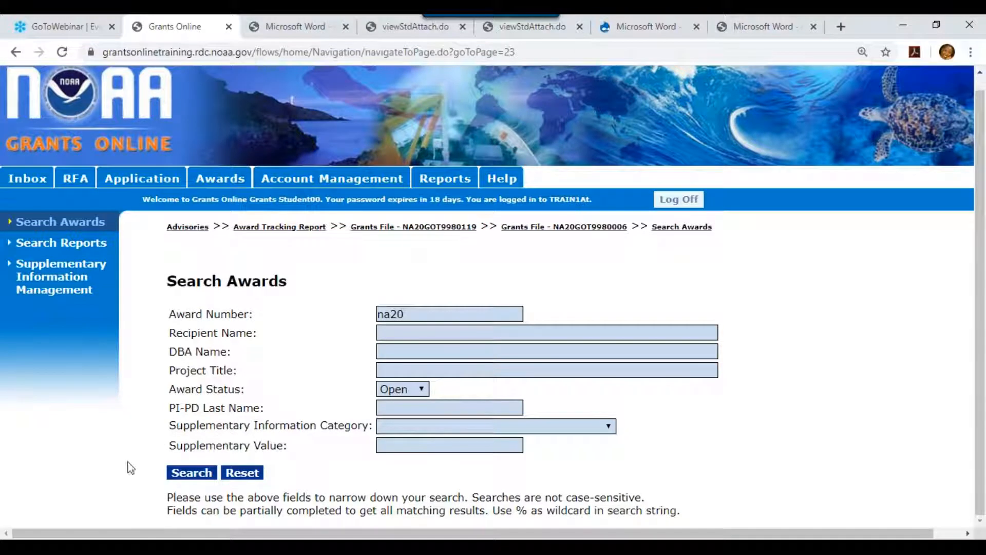
pyautogui.click(226, 477)
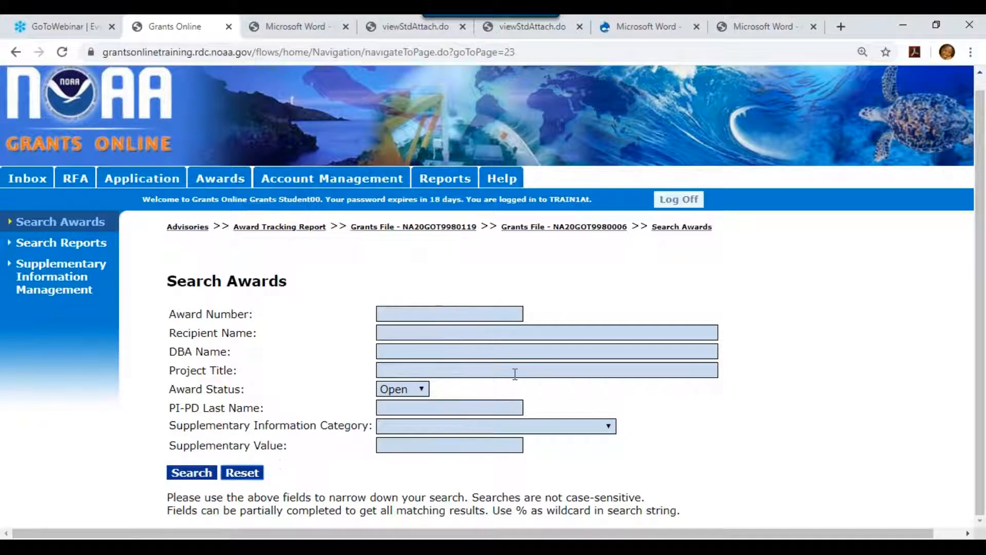
# Search awards by Test Category 1 and review the two matching awards.
pyautogui.click(595, 430)
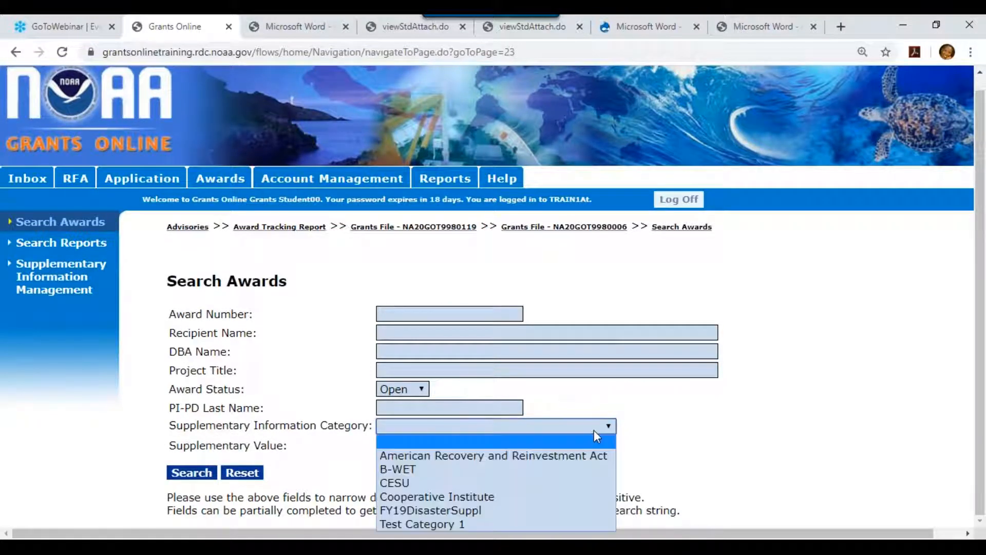
pyautogui.click(525, 524)
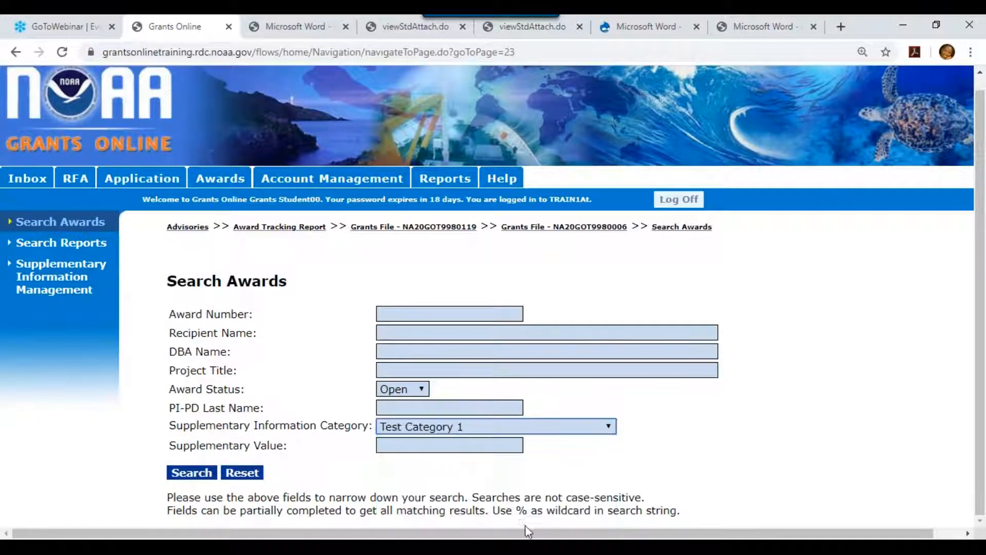
pyautogui.click(189, 473)
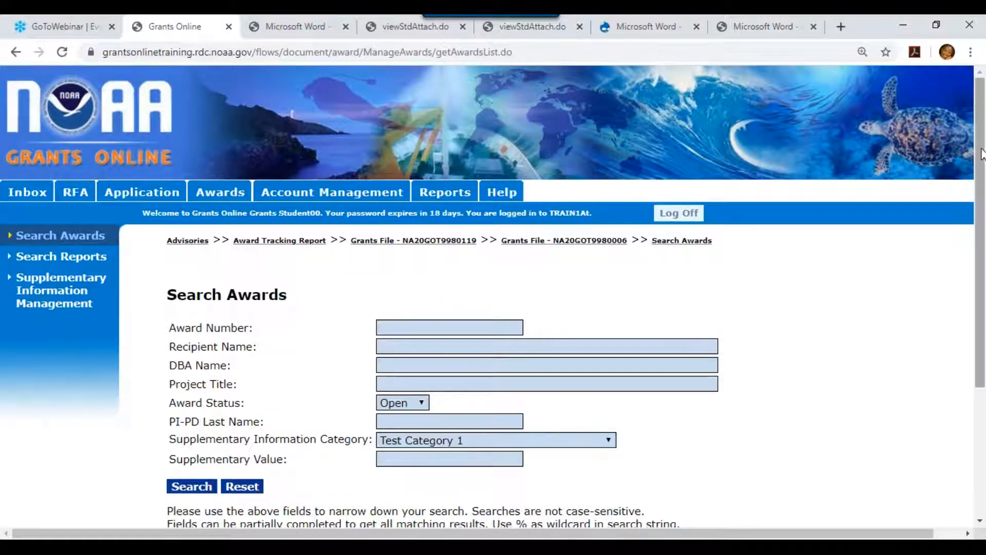
pyautogui.scroll(-3, 982, 360)
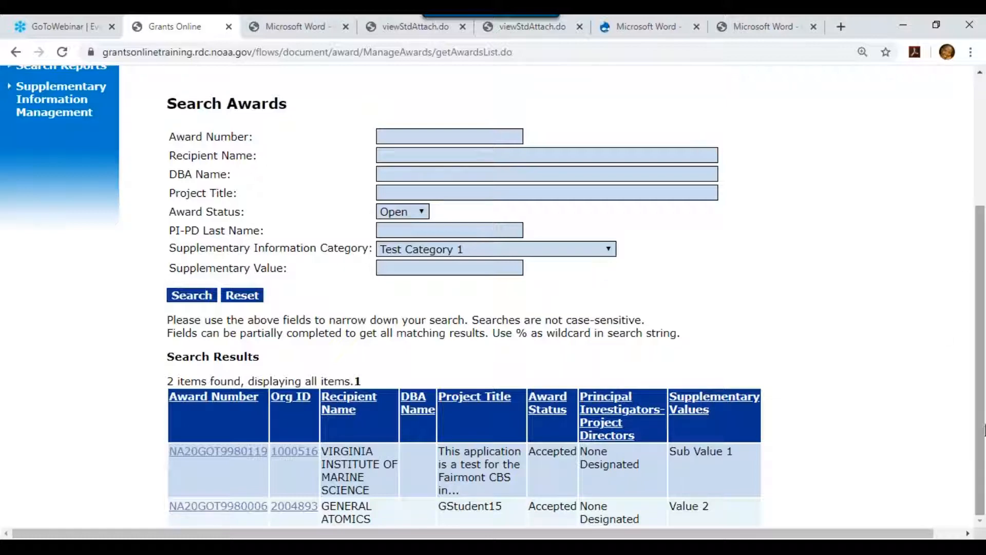
pyautogui.moveTo(981, 429); pyautogui.dragTo(982, 244)
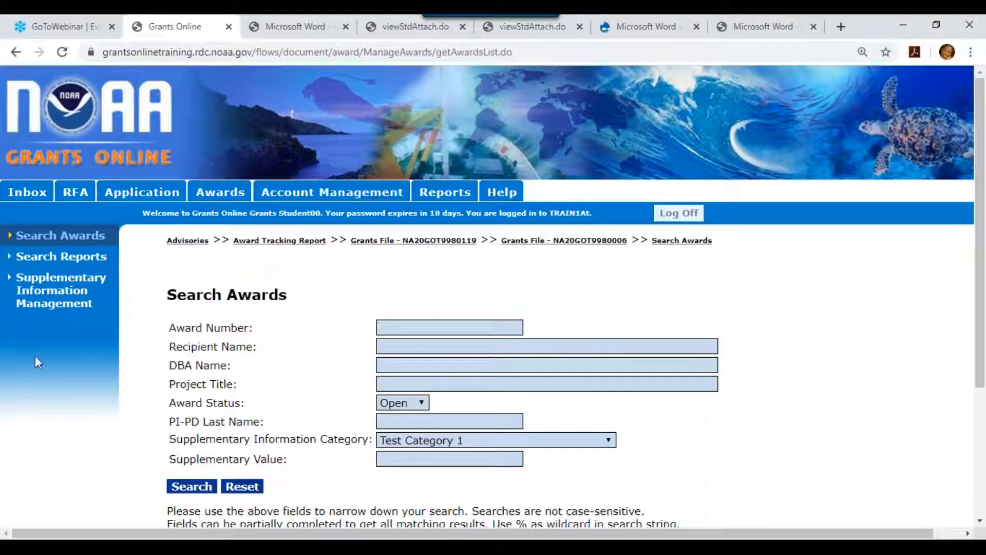
# Open Supplementary Information Management, view its guidance in another tab, and begin a new category.
pyautogui.click(67, 292)
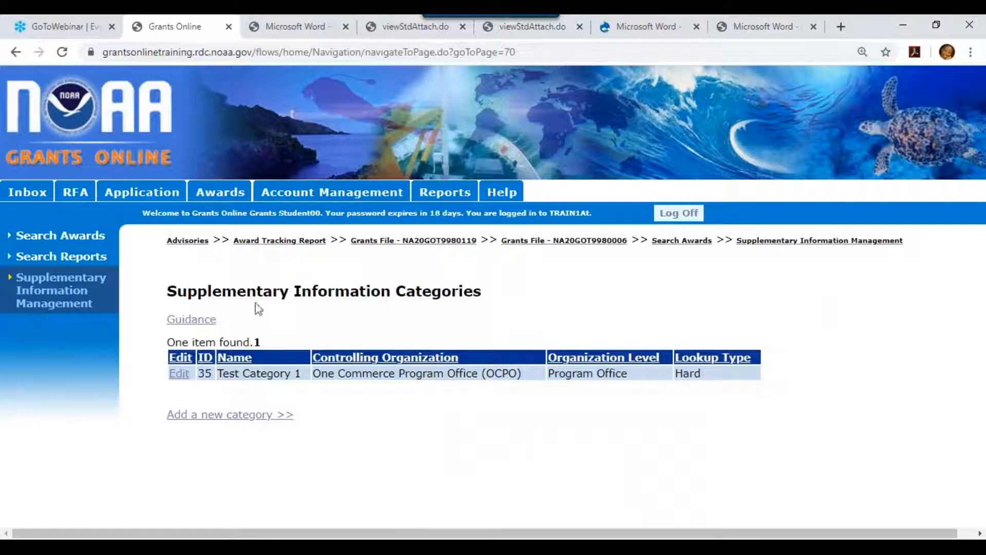
pyautogui.click(205, 320)
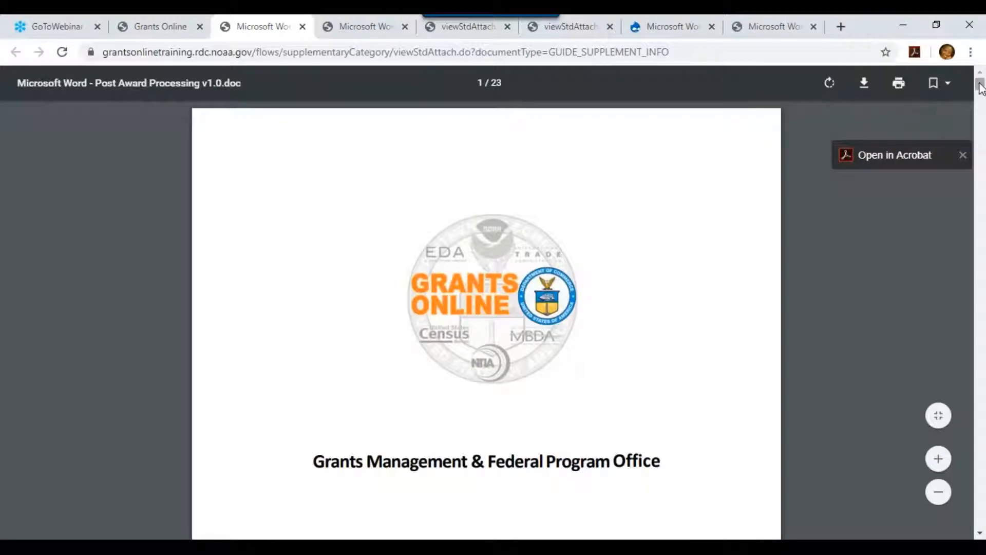
pyautogui.moveTo(978, 84); pyautogui.dragTo(982, 127)
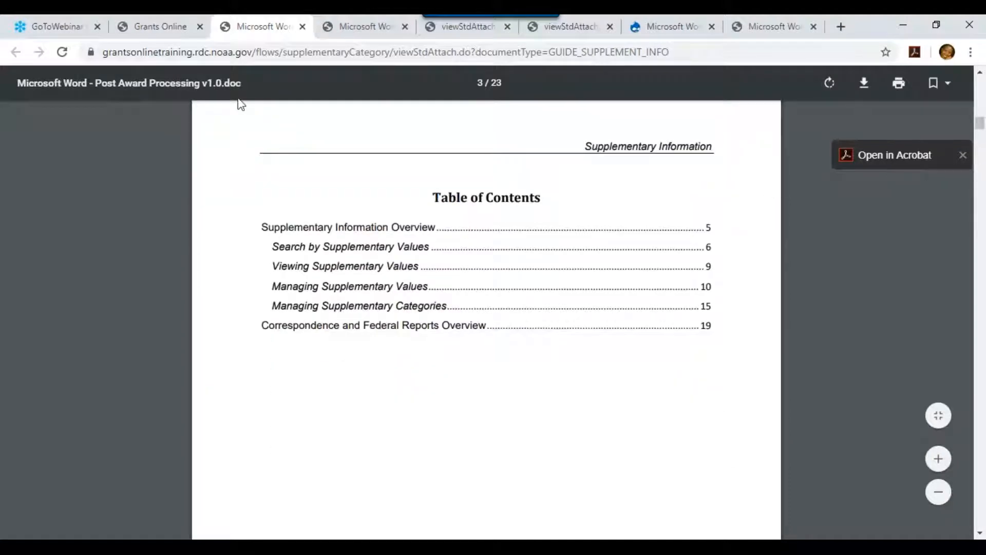
pyautogui.click(163, 30)
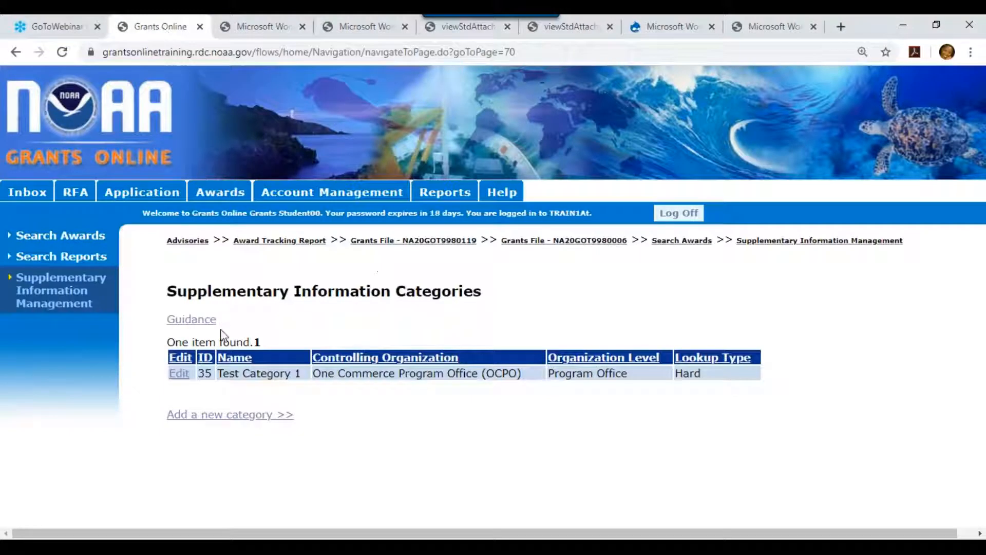
pyautogui.click(223, 419)
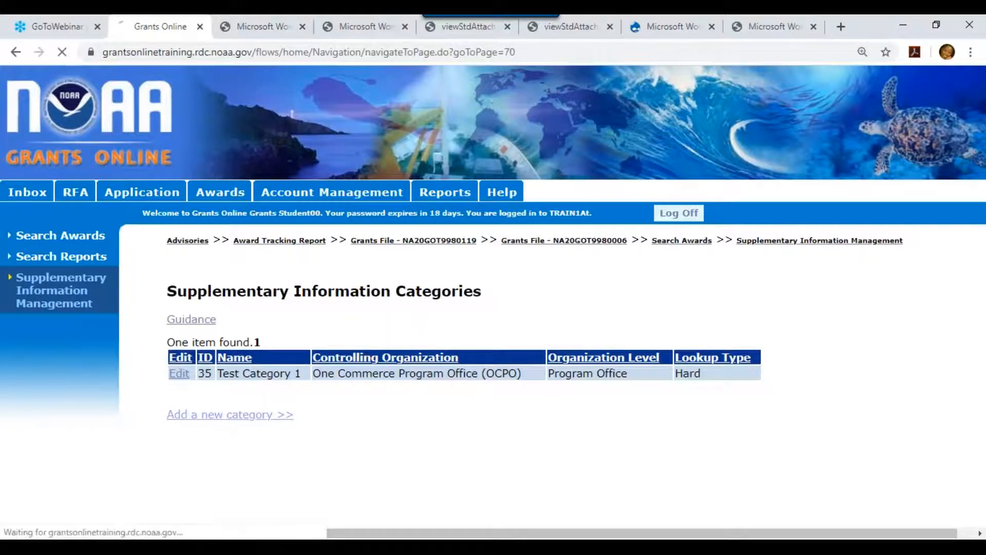
# Create category 'Test Category 2' with lookup type None, owned by OCPO, and save it.
pyautogui.click(415, 297)
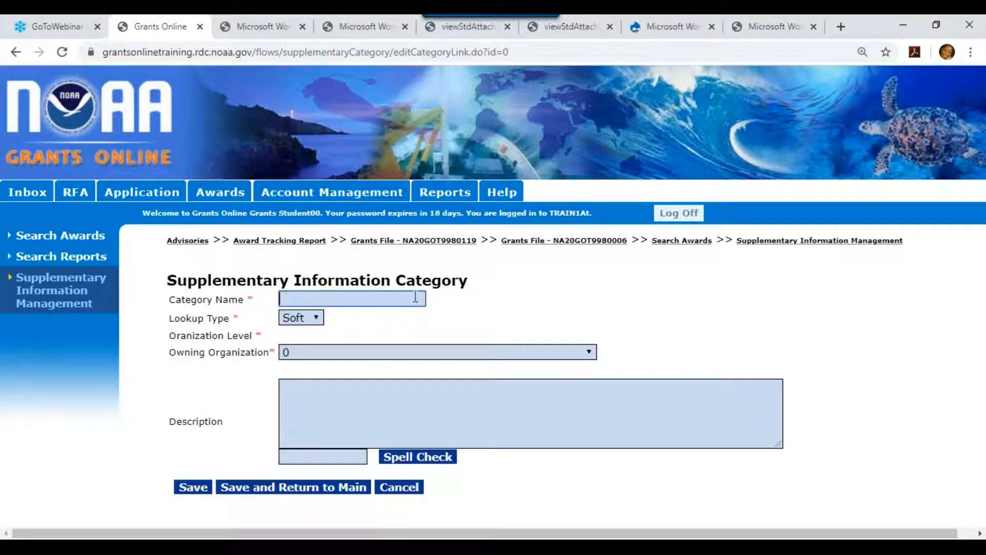
pyautogui.write('Test Category 2')
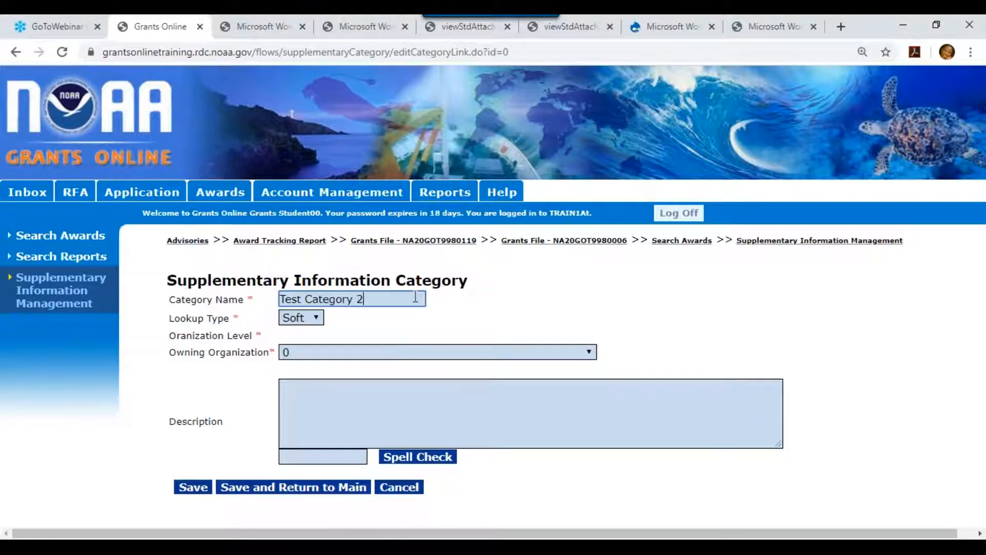
pyautogui.click(310, 319)
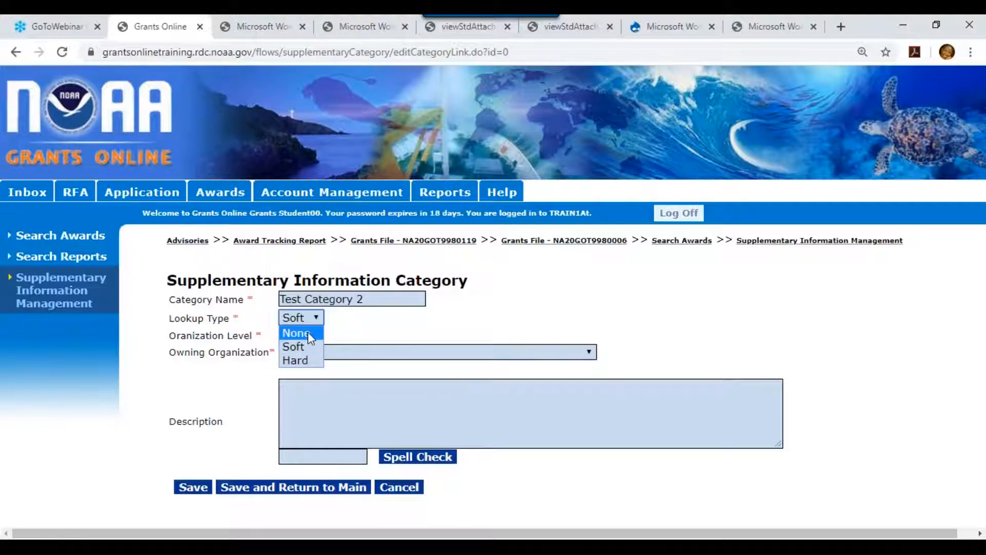
pyautogui.click(307, 332)
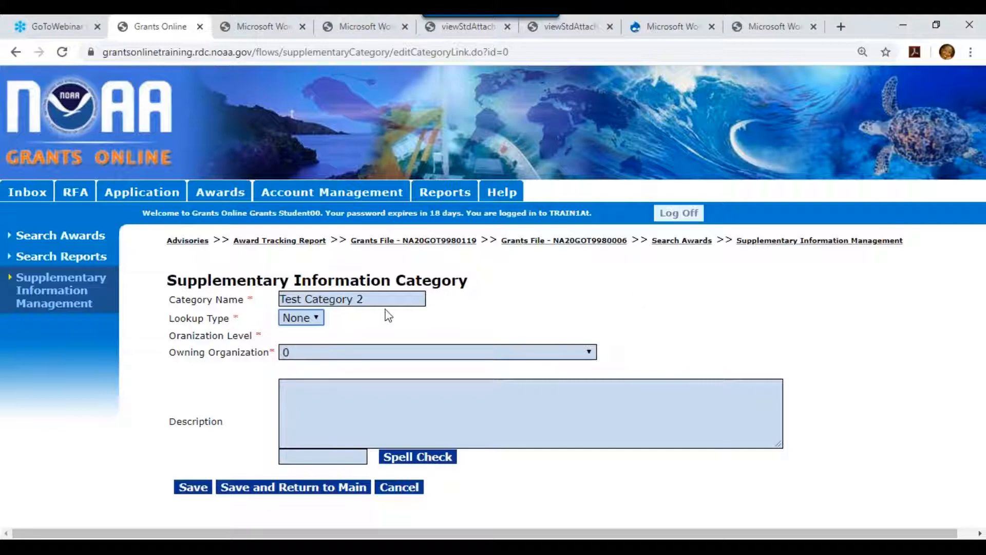
pyautogui.click(423, 358)
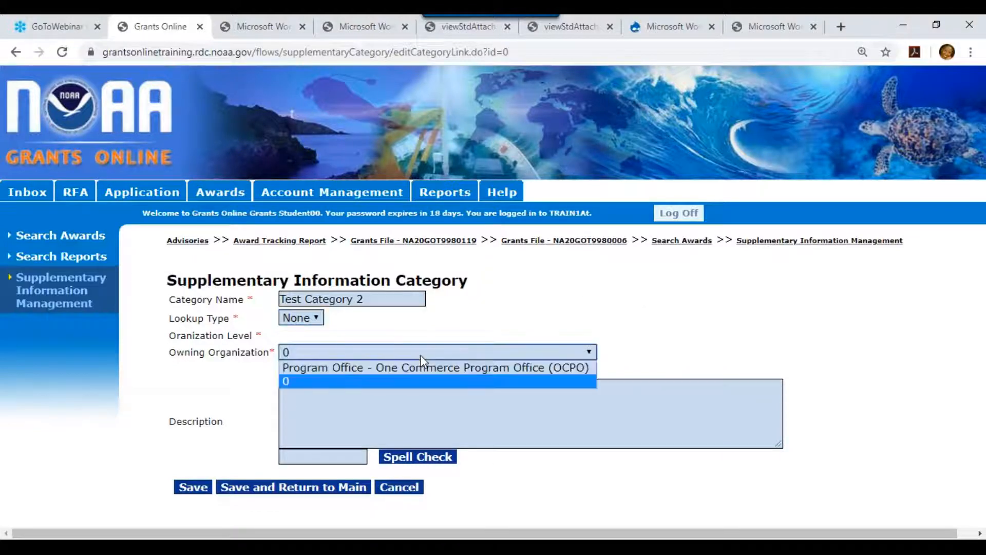
pyautogui.click(425, 366)
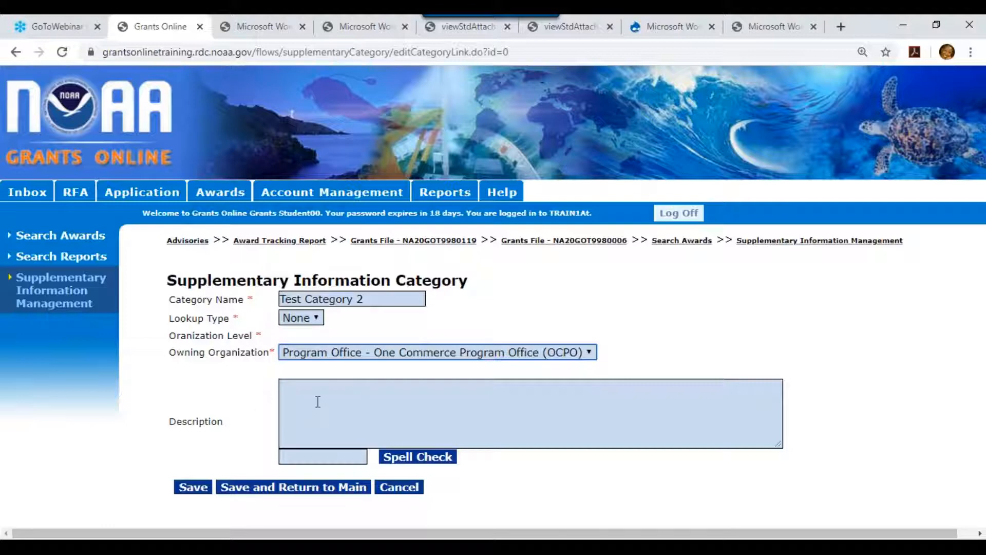
pyautogui.click(240, 491)
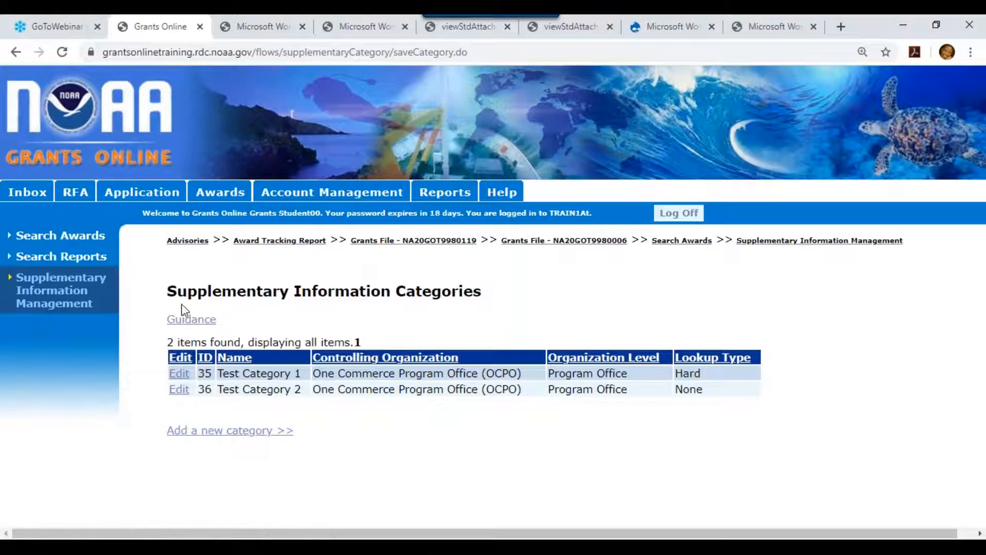
# Rerun the Test Category 1 award search and open award NA20GOT9980119's Grants File.
pyautogui.click(702, 248)
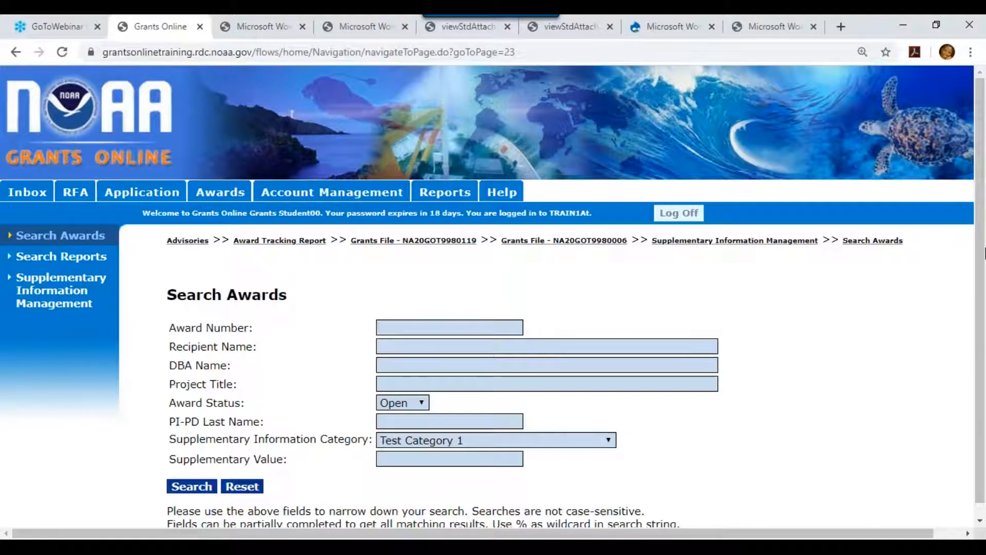
pyautogui.scroll(-1, 757, 391)
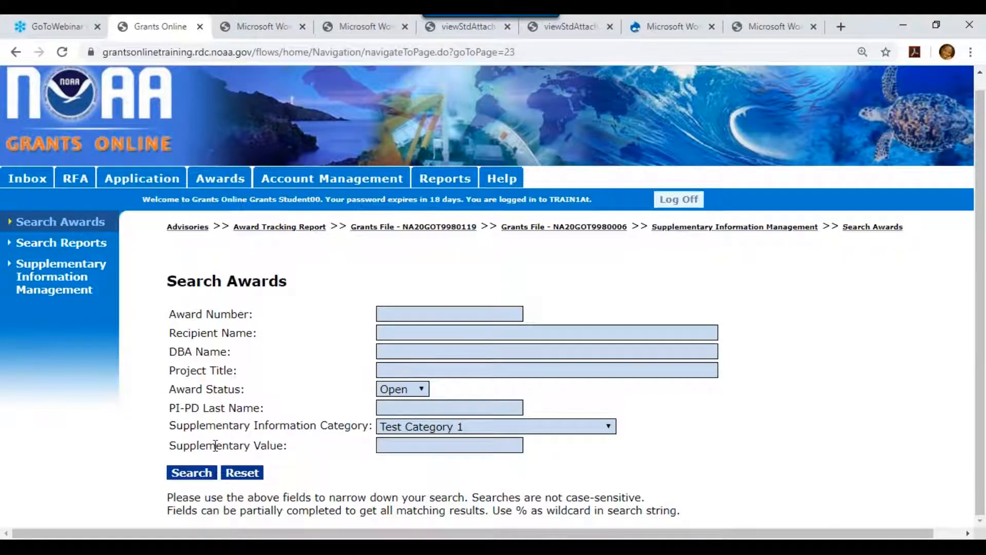
pyautogui.click(193, 472)
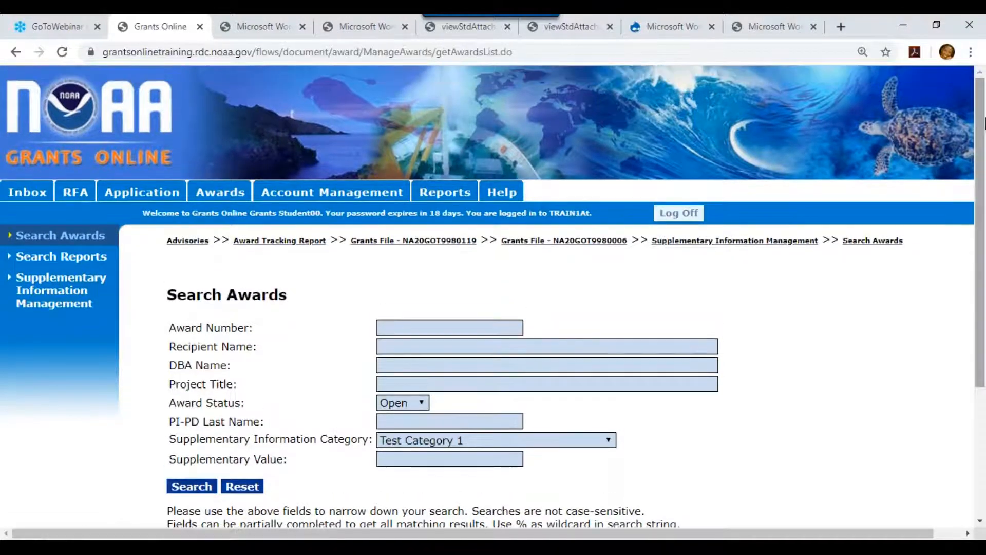
pyautogui.moveTo(981, 120); pyautogui.dragTo(977, 393)
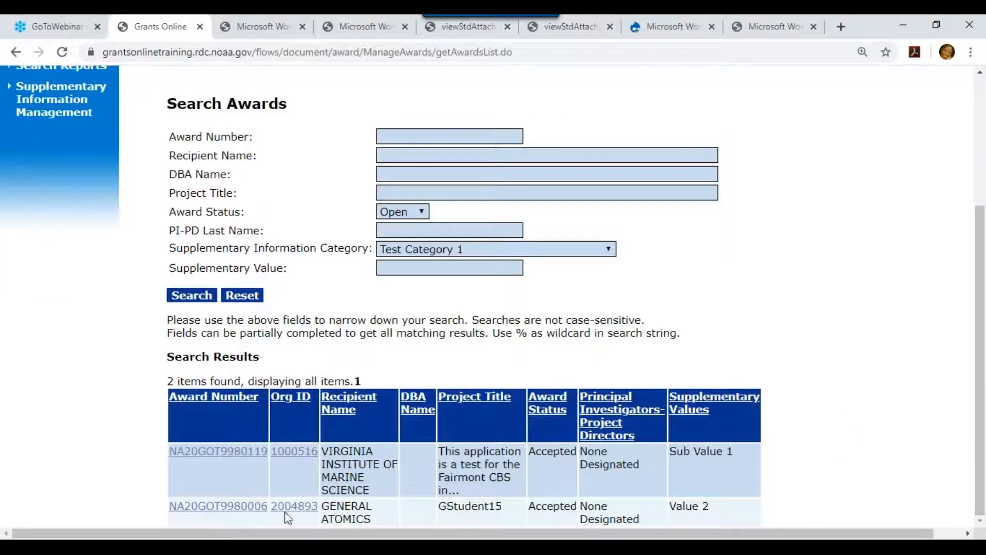
pyautogui.click(196, 453)
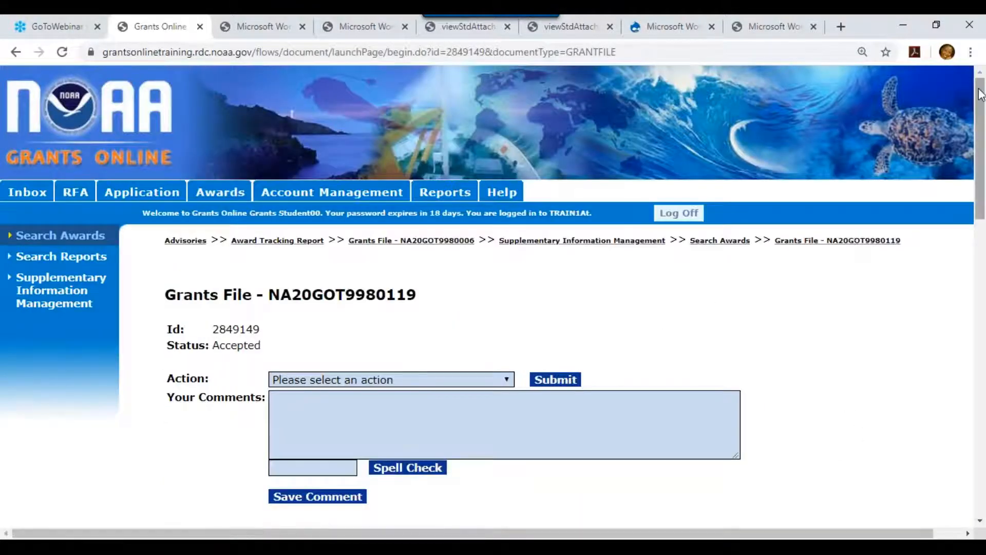
pyautogui.moveTo(982, 96); pyautogui.dragTo(982, 437)
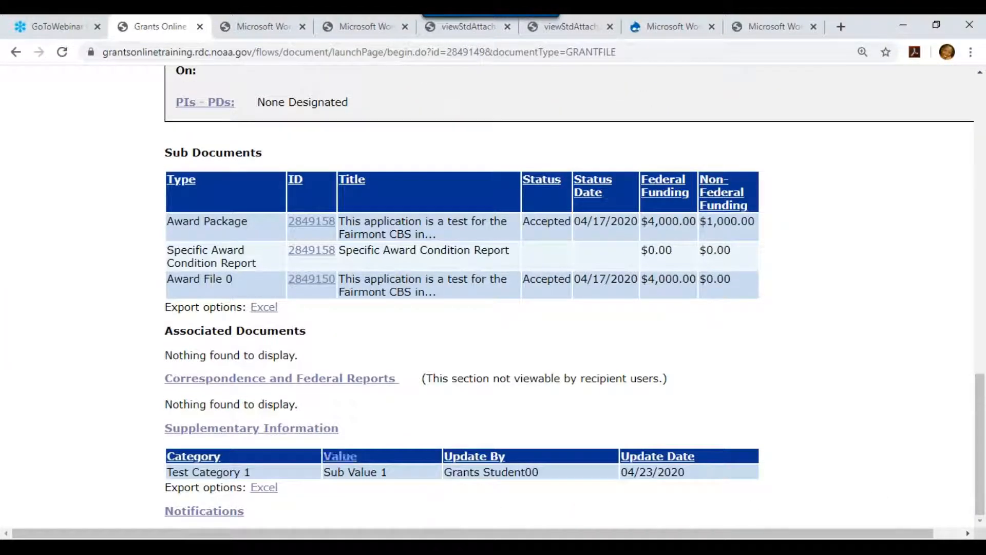
# Add Test Category 2 (value true) to award NA20GOT9980119's Supplementary Information.
pyautogui.click(310, 430)
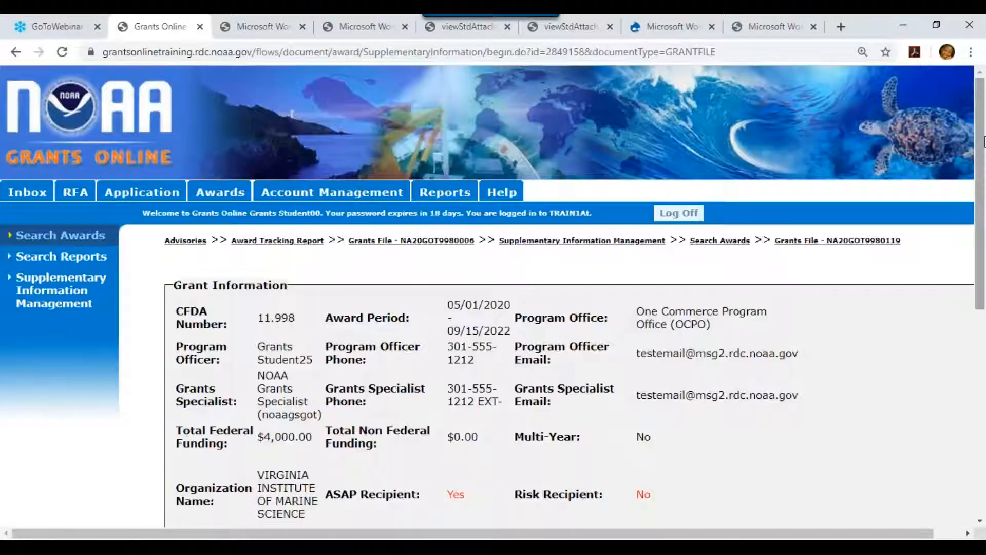
pyautogui.moveTo(980, 224); pyautogui.dragTo(964, 430)
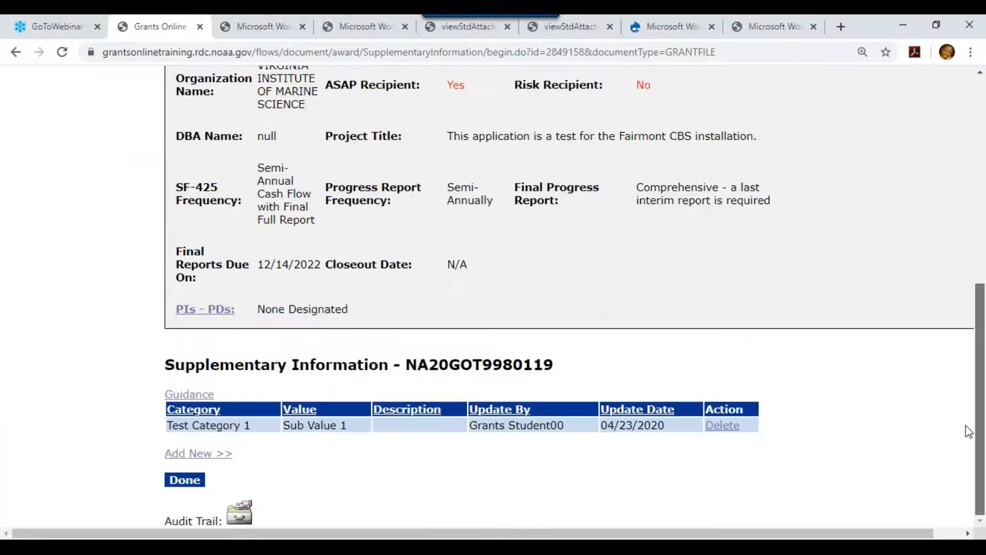
pyautogui.click(203, 453)
pyautogui.moveTo(981, 131); pyautogui.dragTo(972, 411)
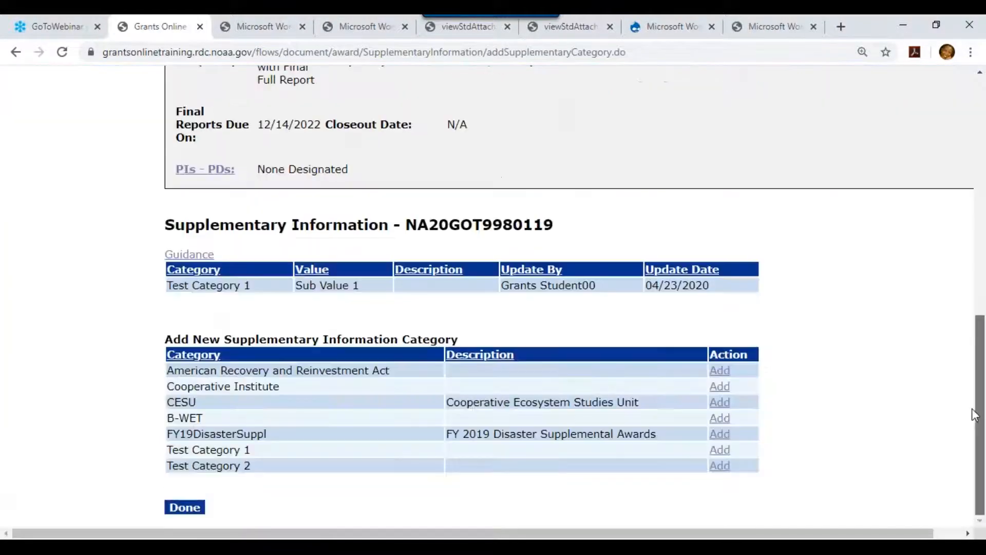
pyautogui.click(725, 463)
pyautogui.scroll(-7, 981, 136)
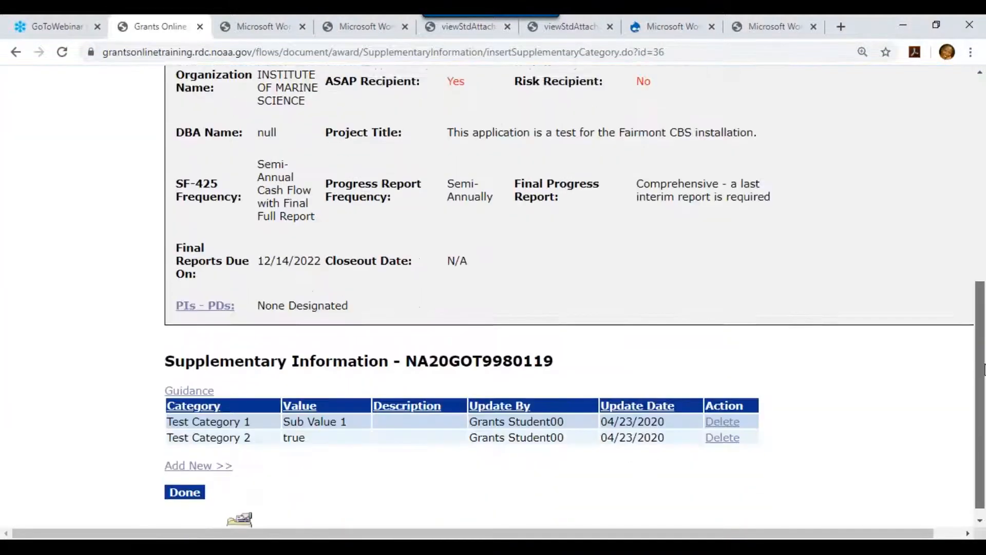
pyautogui.click(183, 478)
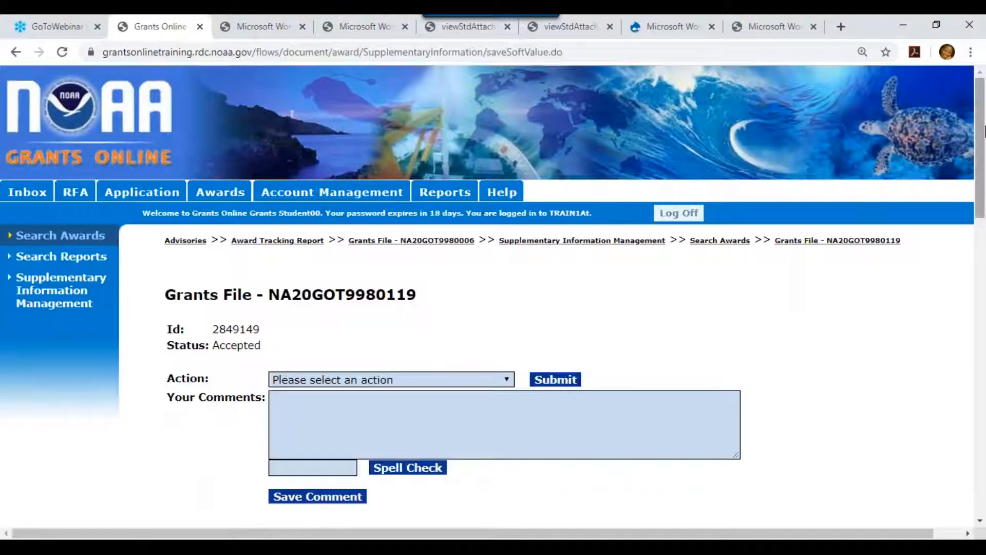
pyautogui.moveTo(979, 179); pyautogui.dragTo(977, 478)
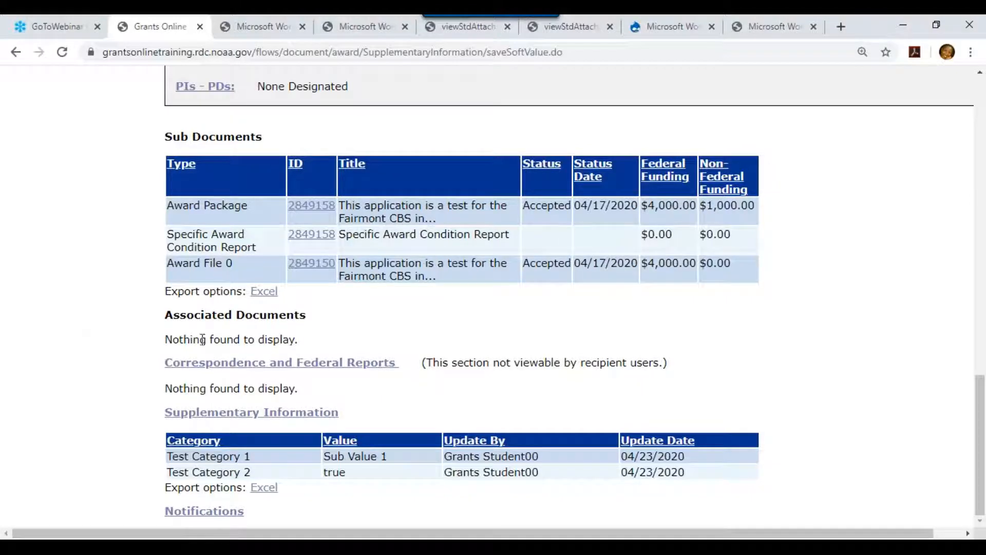
# Open NA20GOT9980119's Correspondence and Federal Reports page, which has no documents yet.
pyautogui.click(236, 368)
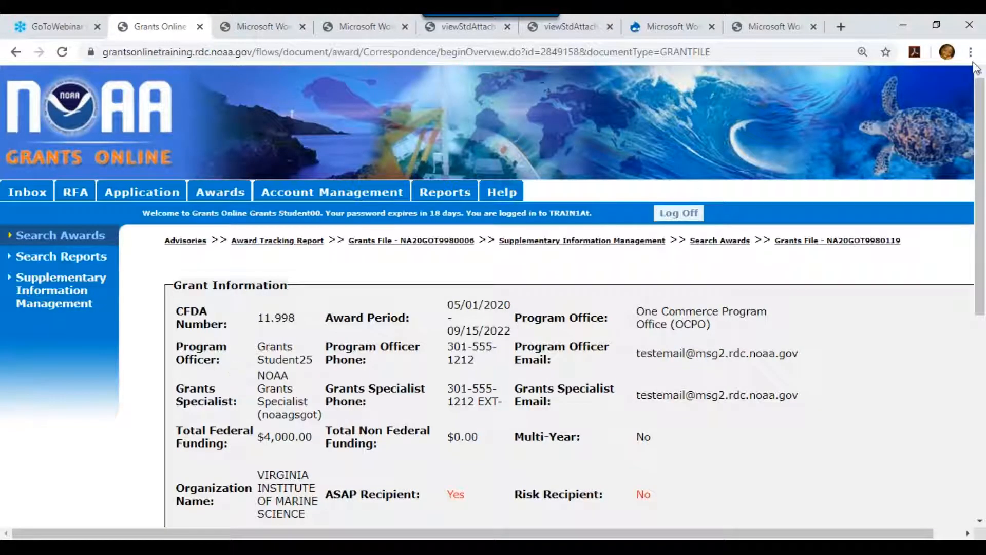
pyautogui.moveTo(981, 133); pyautogui.dragTo(981, 337)
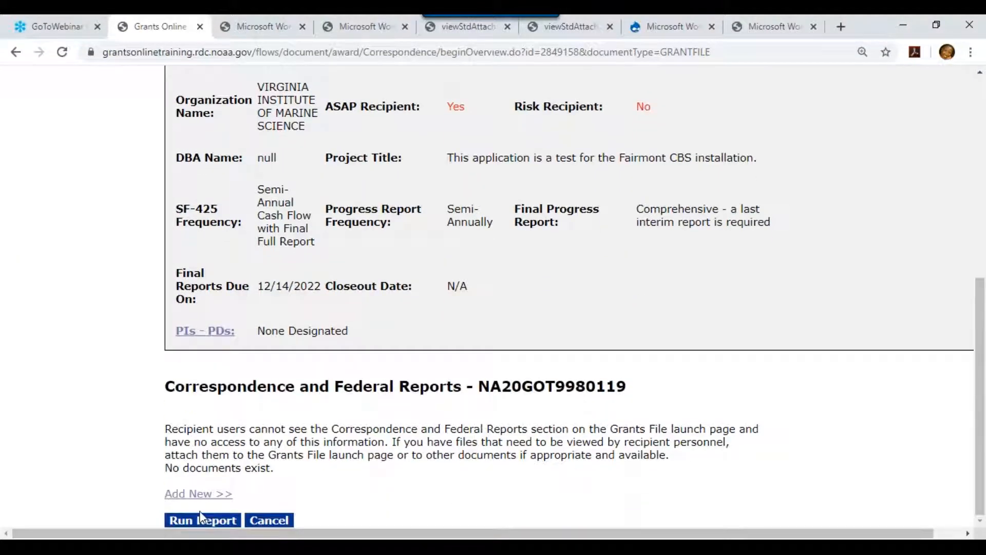
# Save an Email correspondence dated 04/23/2020 titled 'Test Email for the Record' with comment 'Comment 1'.
pyautogui.click(199, 496)
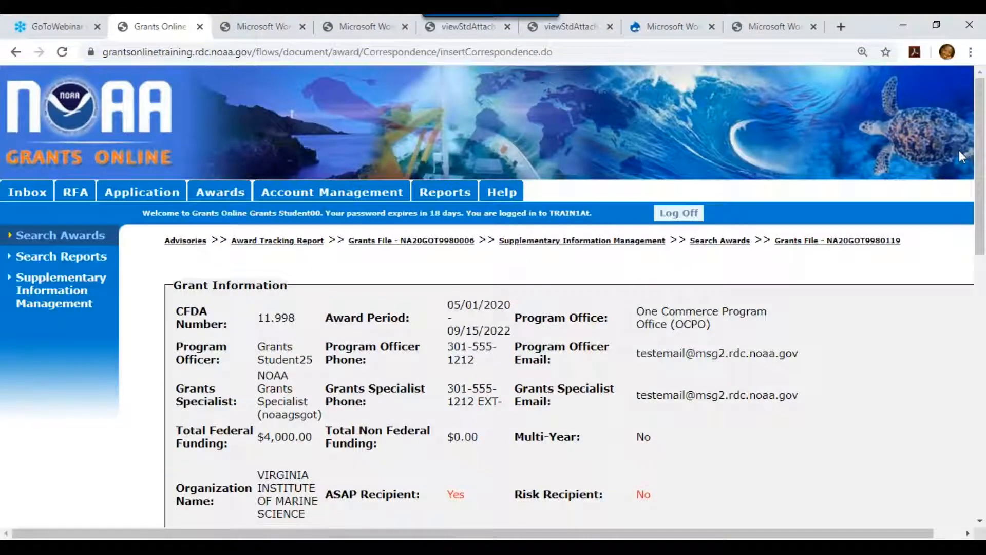
pyautogui.moveTo(980, 140); pyautogui.dragTo(980, 401)
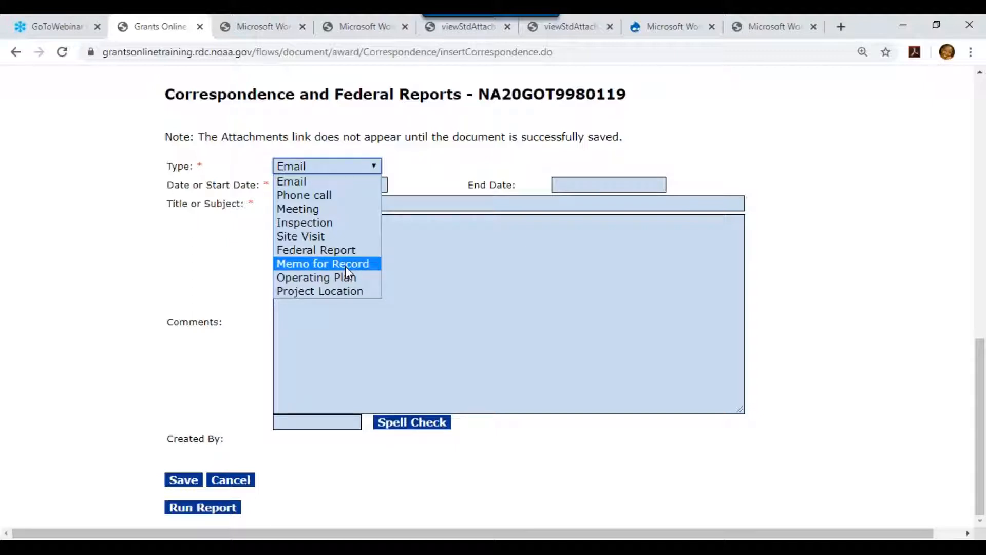
pyautogui.click(331, 182)
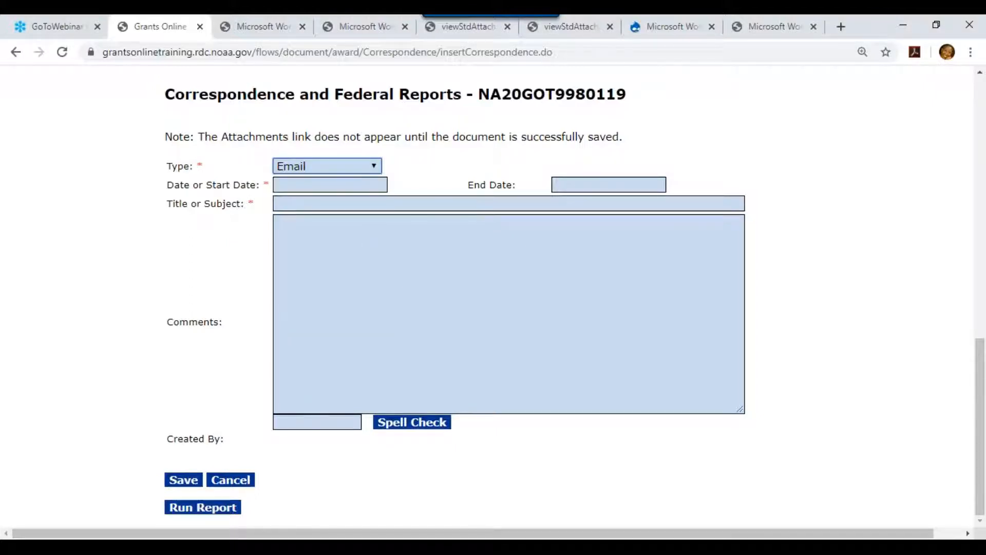
pyautogui.click(333, 186)
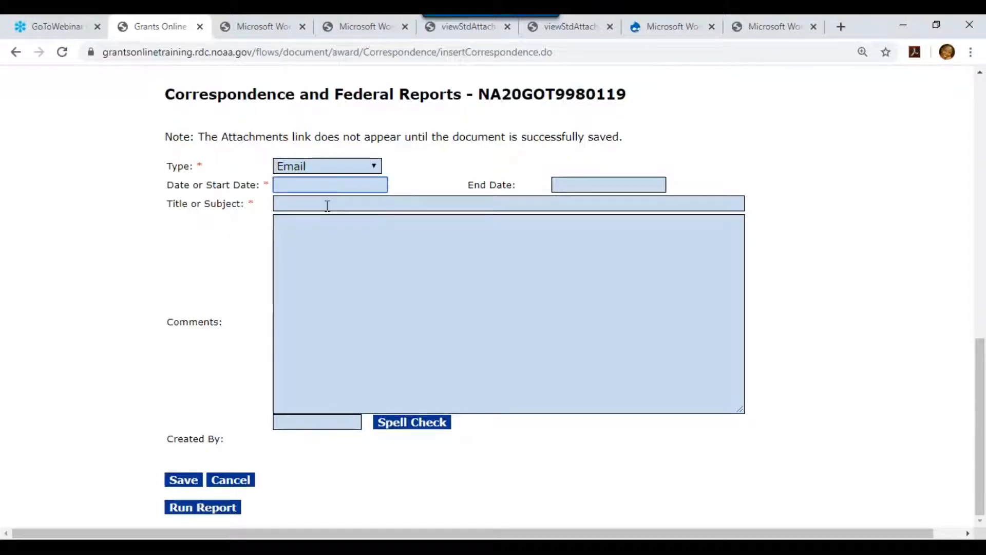
pyautogui.write('04/232020')
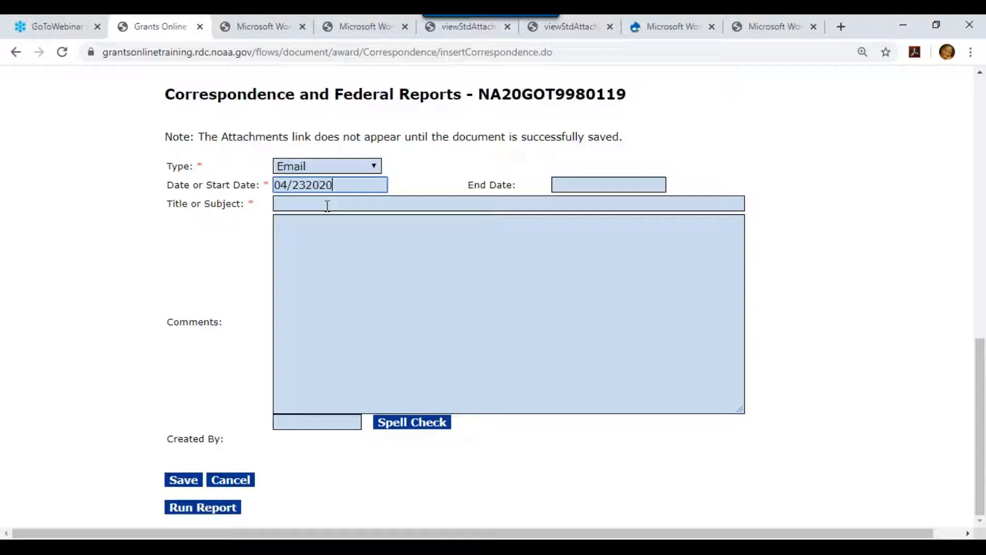
pyautogui.press('BackSpace')
pyautogui.press('BackSpace')
pyautogui.press('BackSpace')
pyautogui.press('BackSpace')
pyautogui.press('BackSpace')
pyautogui.write('3/2020')
pyautogui.click(313, 203)
pyautogui.write('Te')
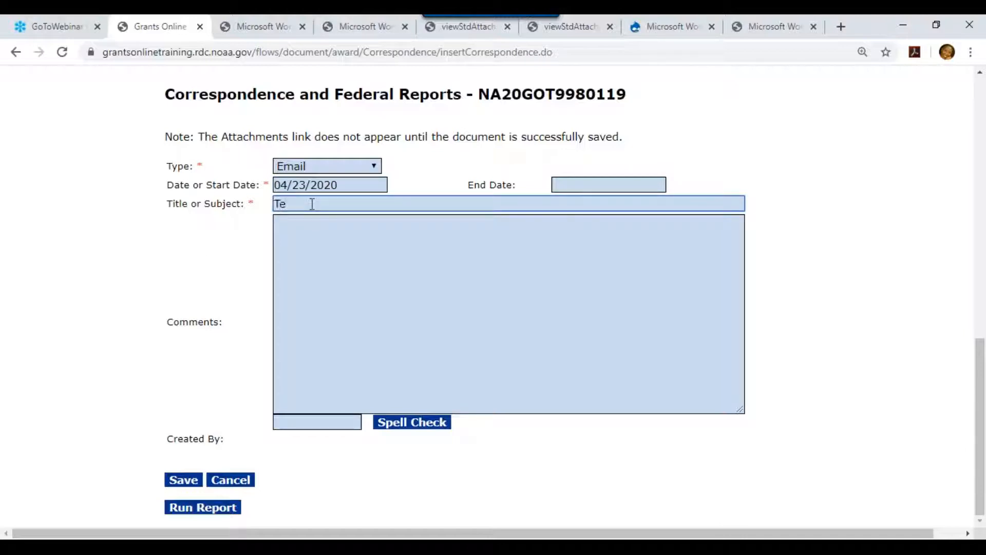
pyautogui.write('st Email for the Record')
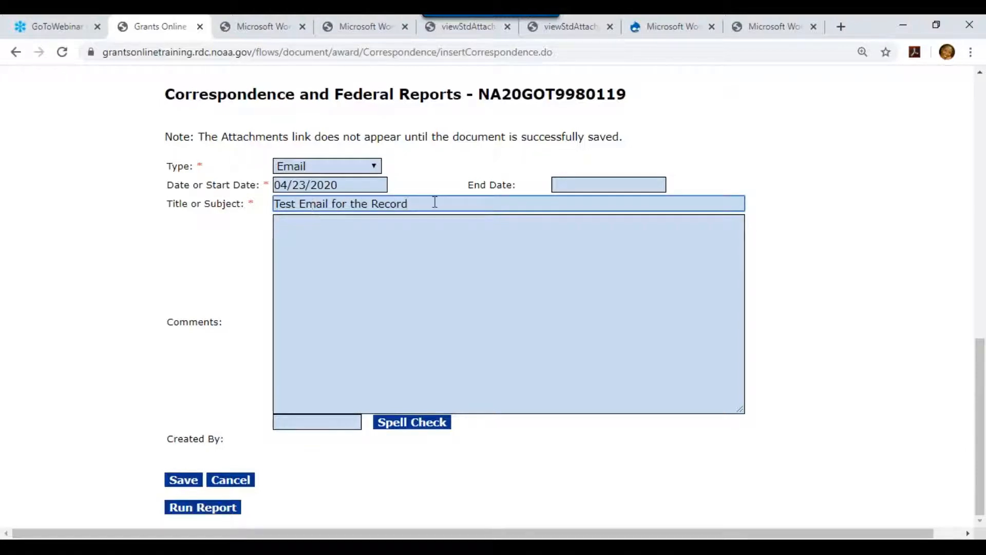
pyautogui.click(358, 273)
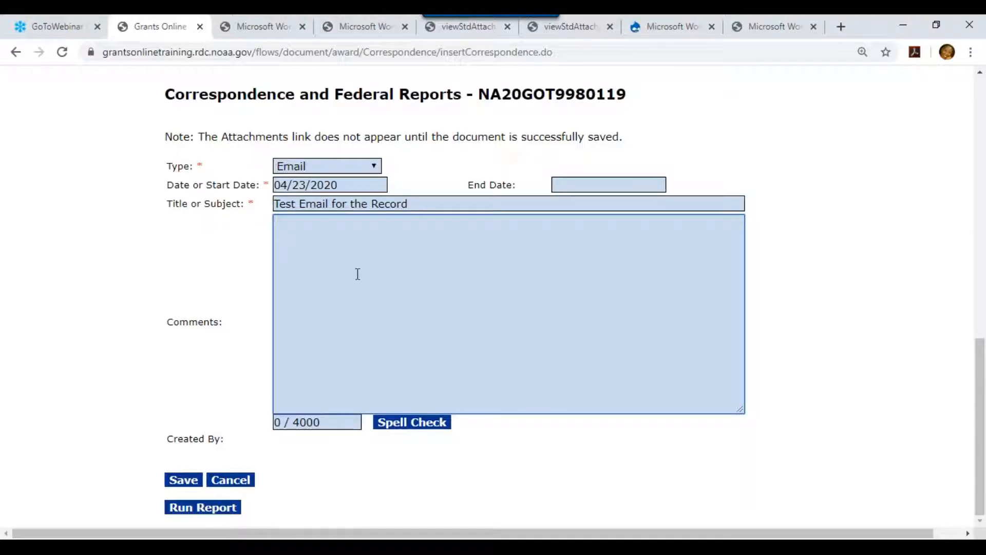
pyautogui.write('Comment 1')
pyautogui.click(188, 483)
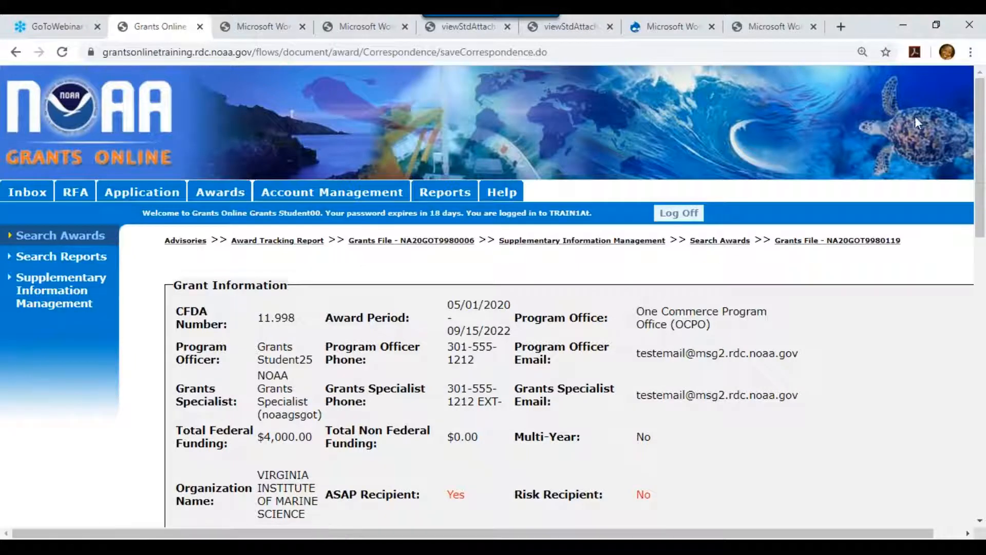
# Attach Test Attachment 1.pdf to the correspondence with description 'Test Email Attachment'.
pyautogui.click(981, 261)
pyautogui.scroll(-1, 983, 261)
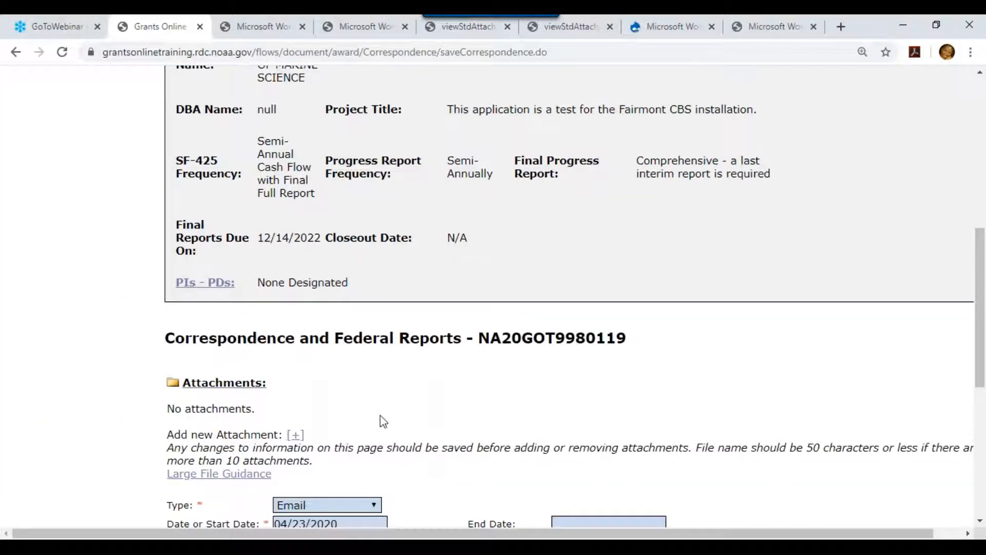
pyautogui.click(295, 435)
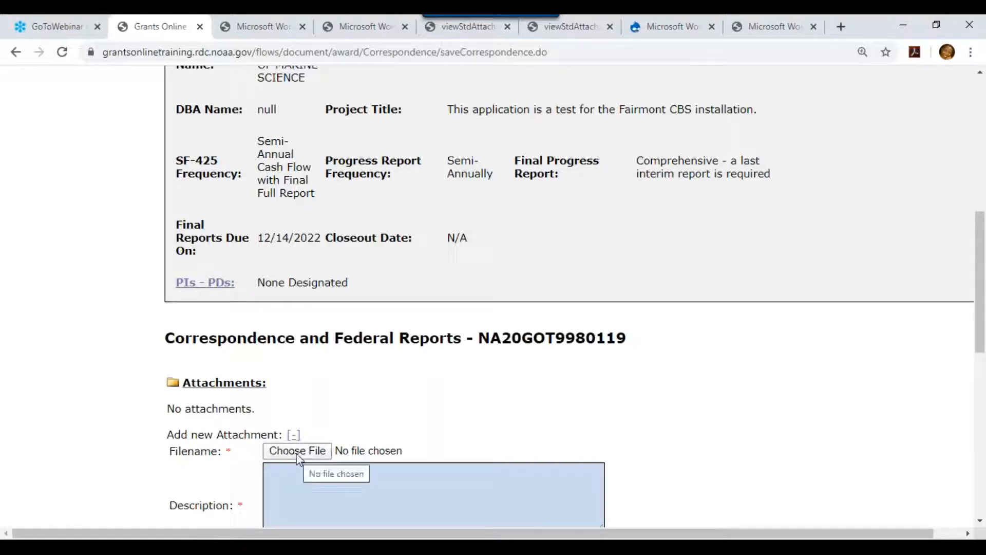
pyautogui.click(298, 451)
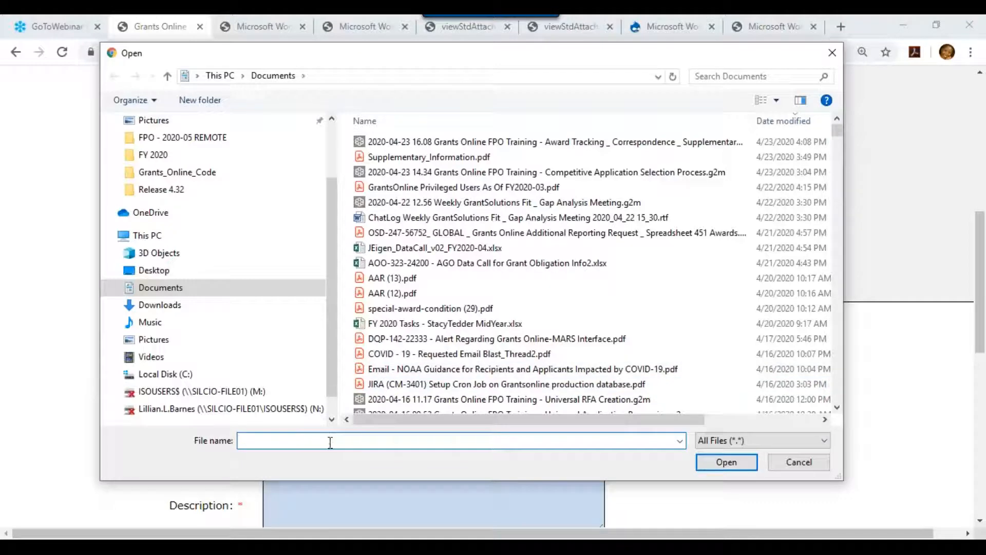
pyautogui.write('test')
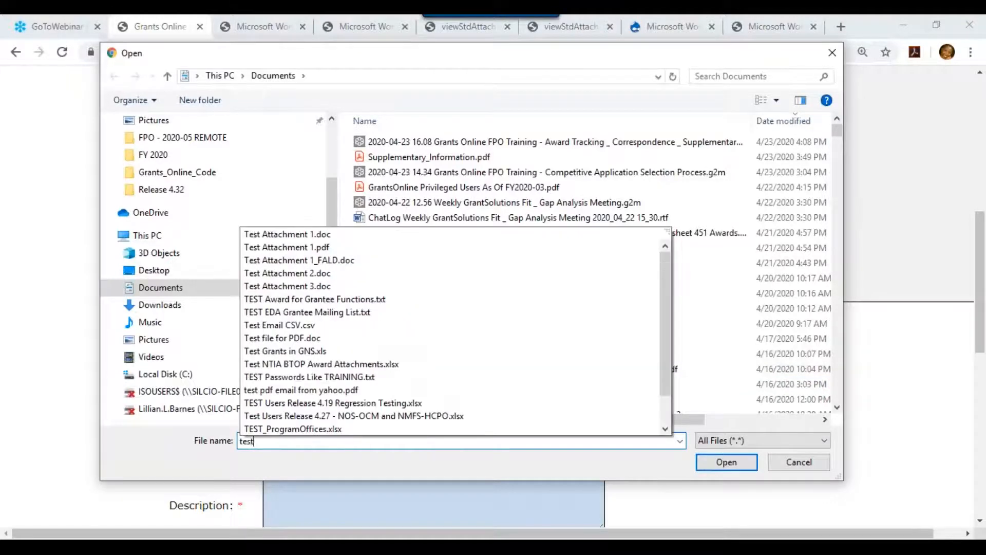
pyautogui.click(312, 251)
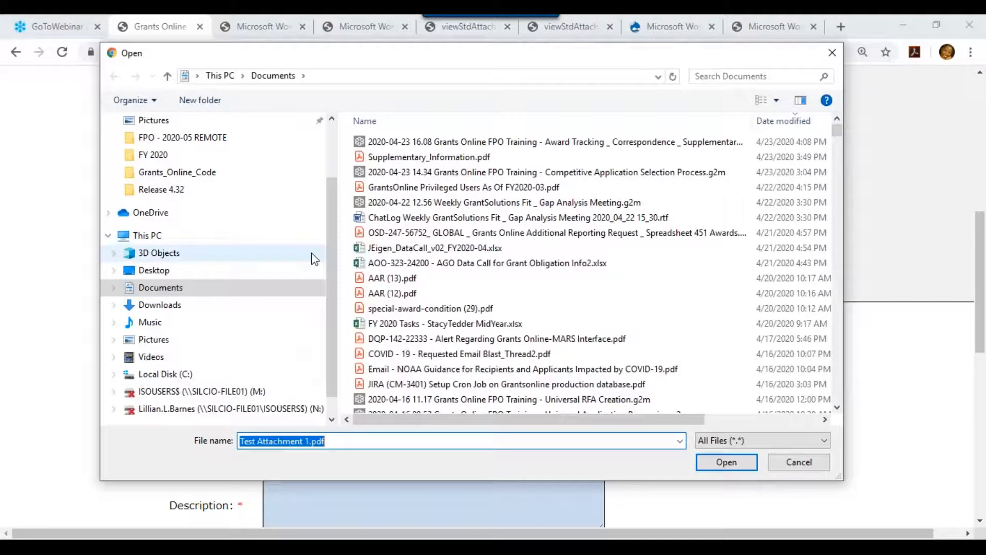
pyautogui.click(745, 463)
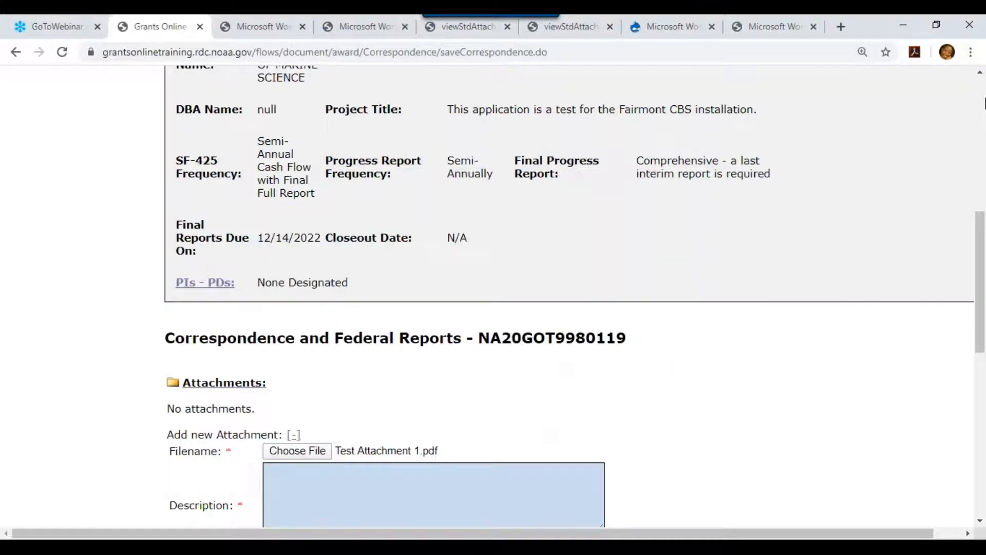
pyautogui.click(307, 502)
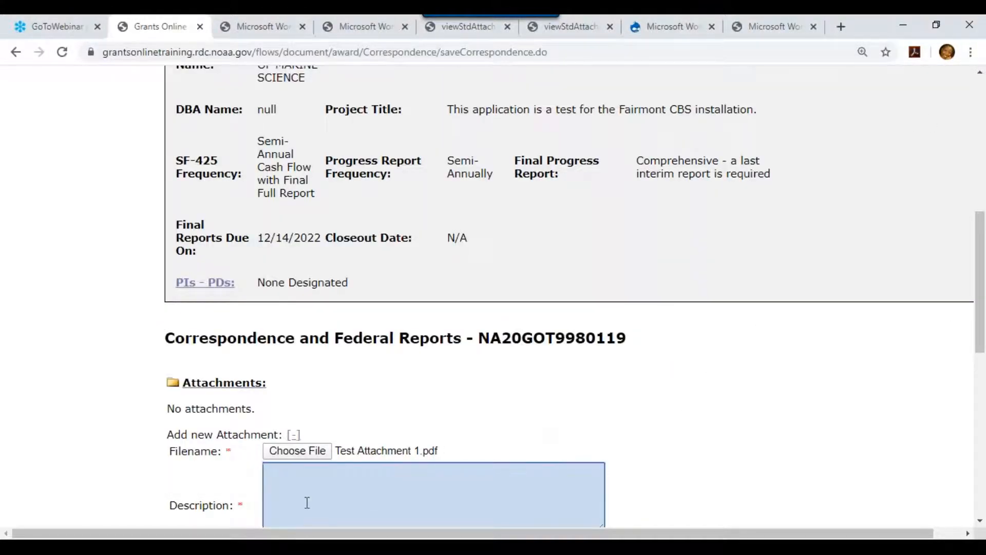
pyautogui.write('Test Email Attachment')
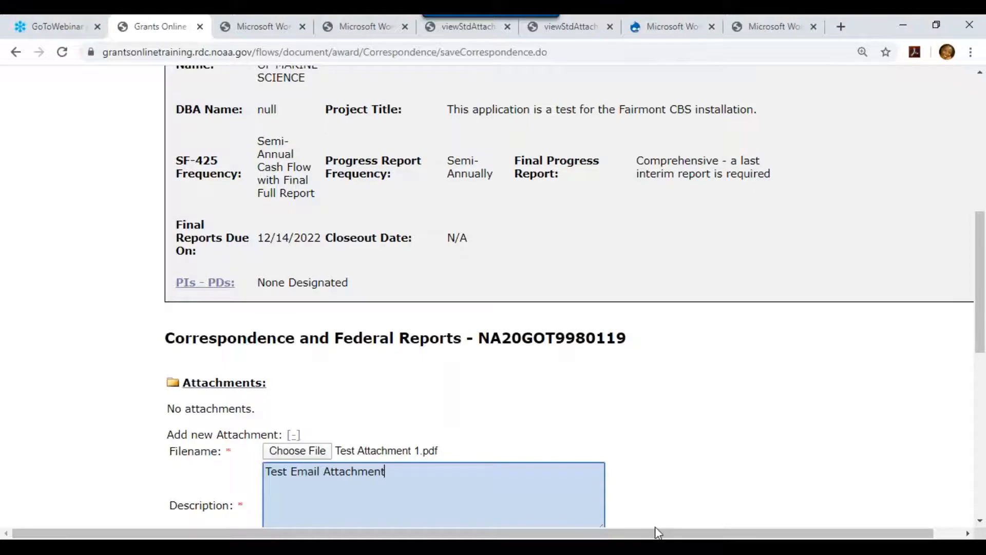
pyautogui.scroll(-3, 981, 522)
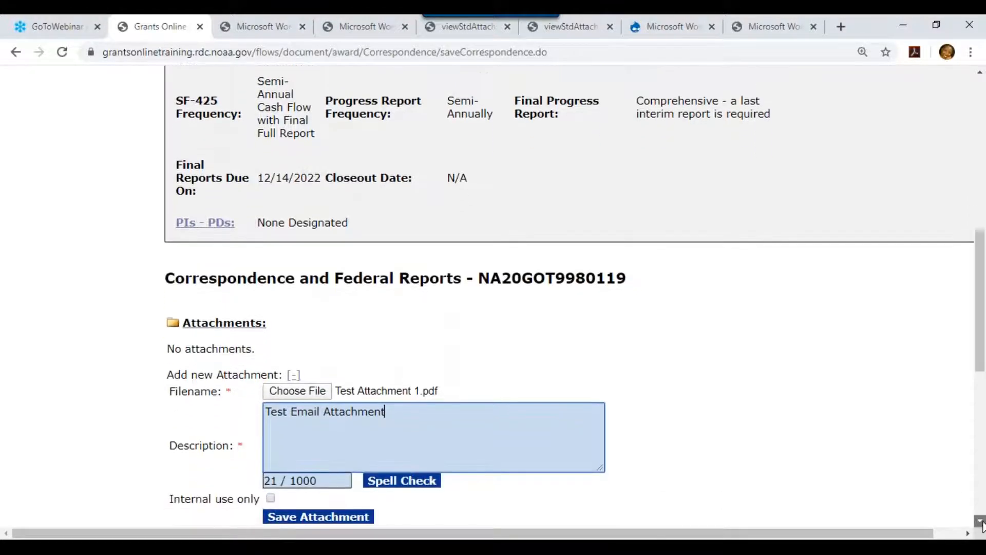
pyautogui.click(291, 433)
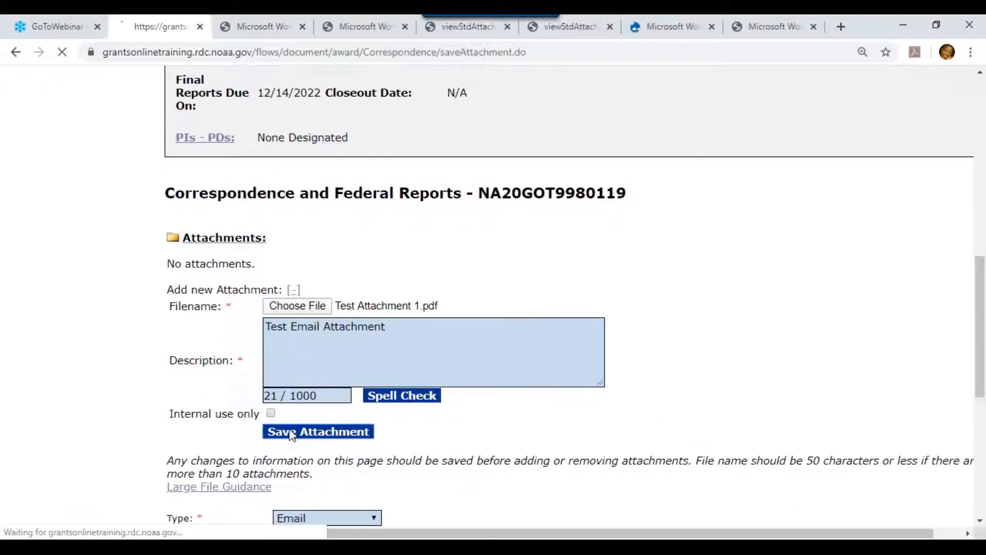
pyautogui.click(980, 520)
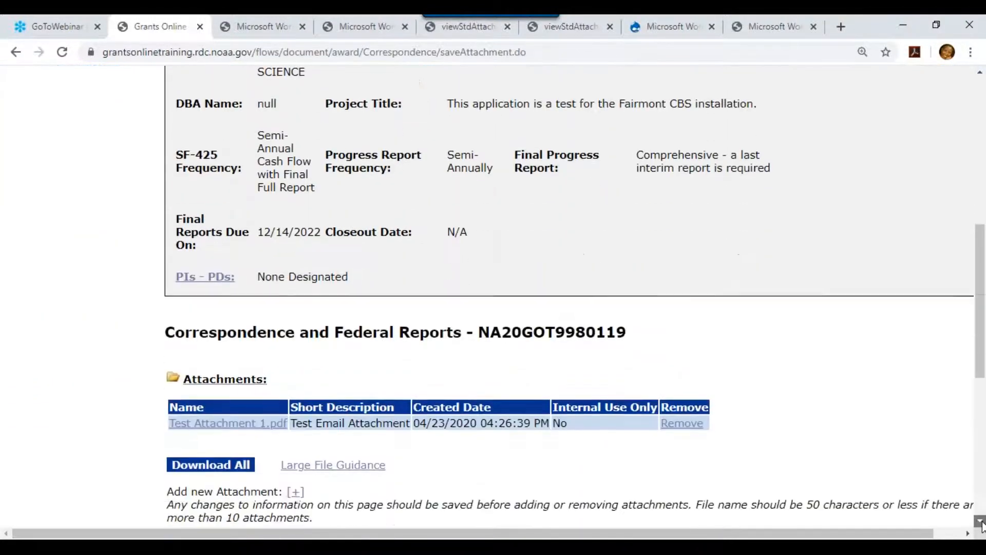
# Save the Test Email for the Record correspondence form.
pyautogui.click(980, 520)
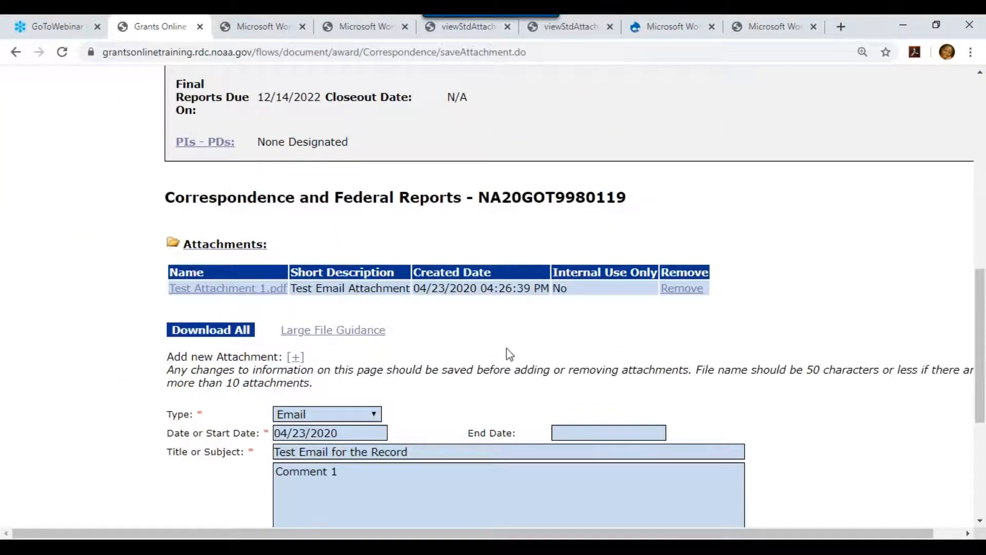
pyautogui.click(980, 518)
pyautogui.click(980, 520)
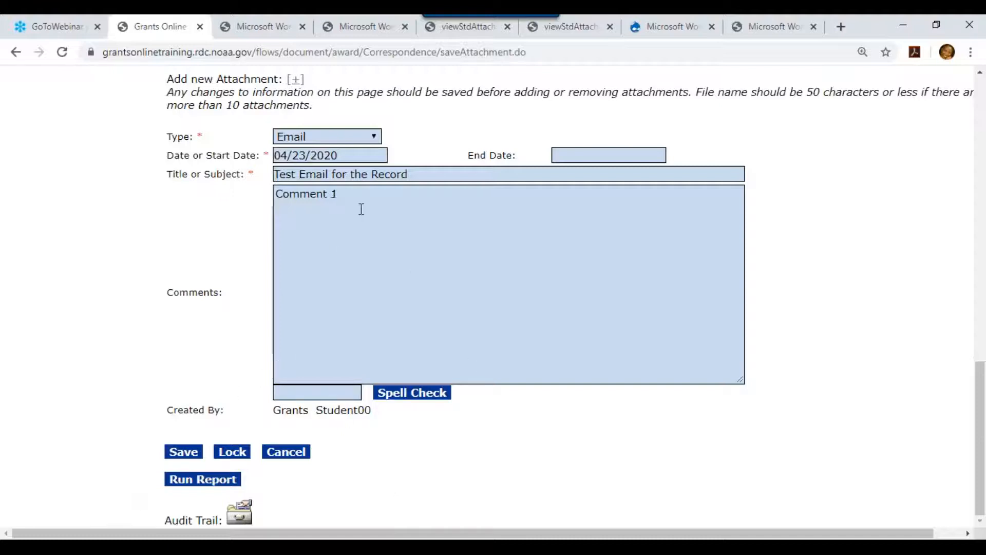
pyautogui.click(342, 195)
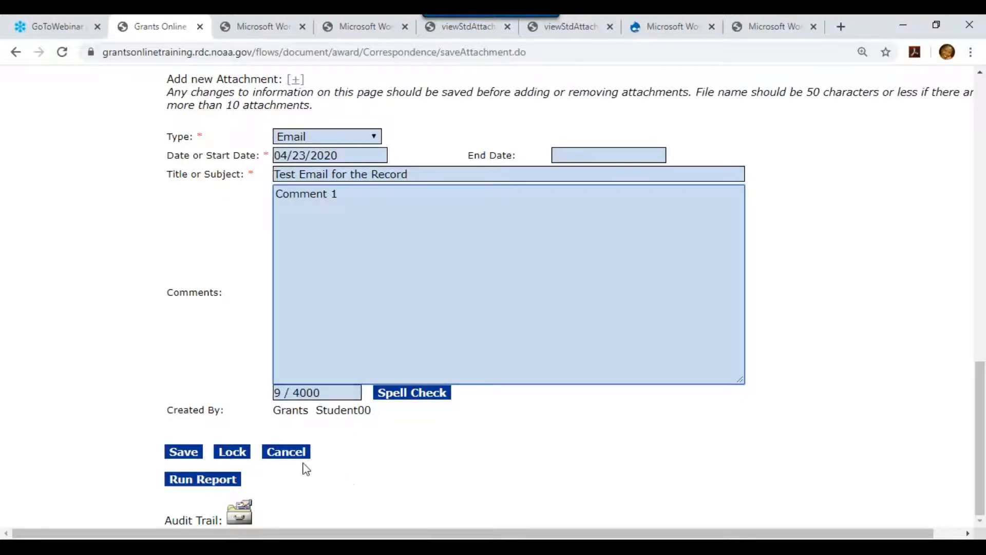
pyautogui.click(197, 457)
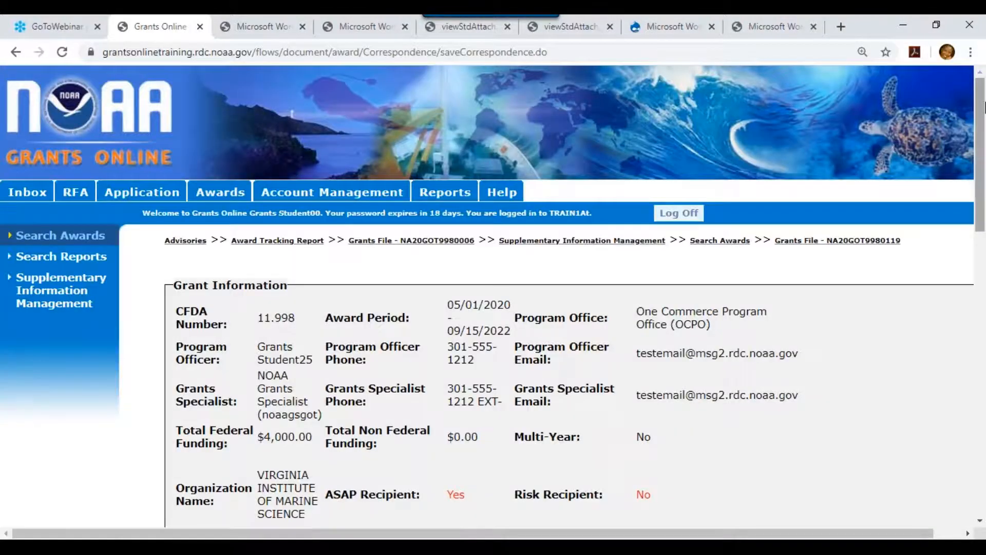
# Return to the correspondence list, where the 04/23/2020 Email entry now appears.
pyautogui.moveTo(984, 138); pyautogui.dragTo(985, 425)
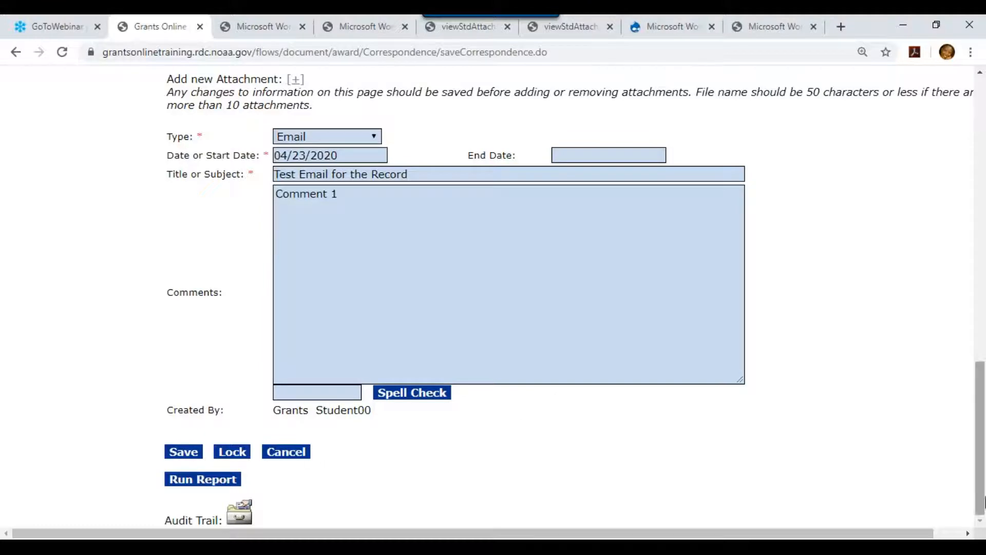
pyautogui.moveTo(984, 500); pyautogui.dragTo(963, 364)
pyautogui.scroll(-6, 962, 399)
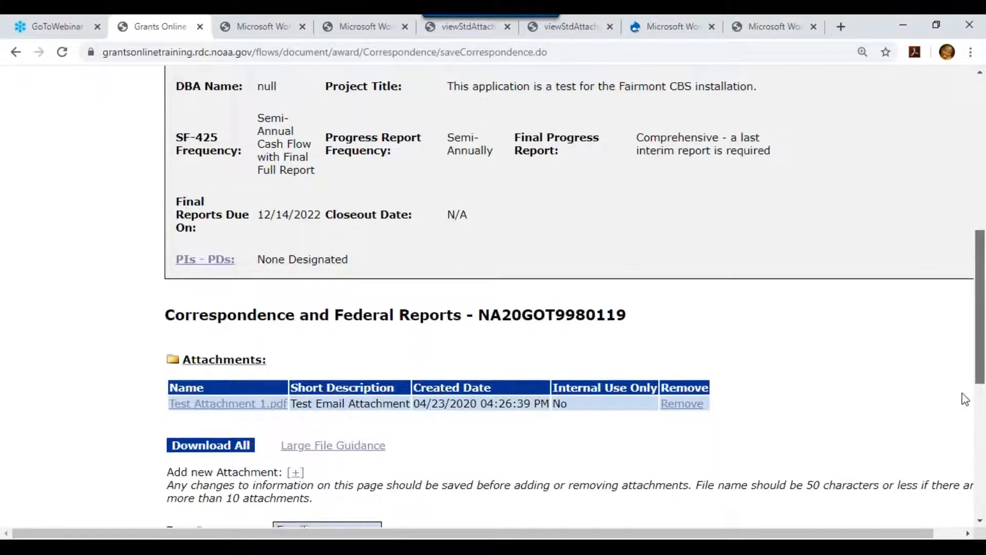
pyautogui.click(299, 452)
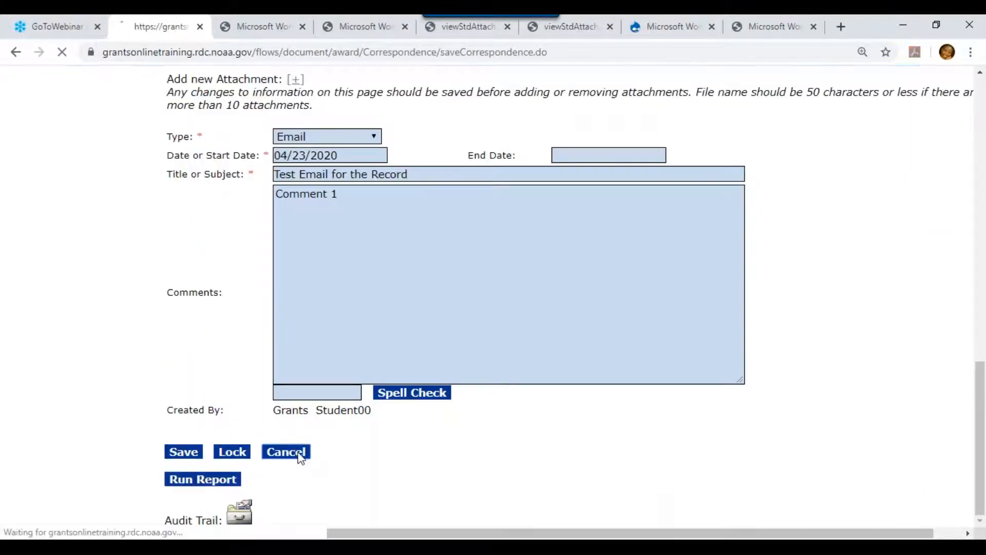
pyautogui.scroll(-8, 982, 114)
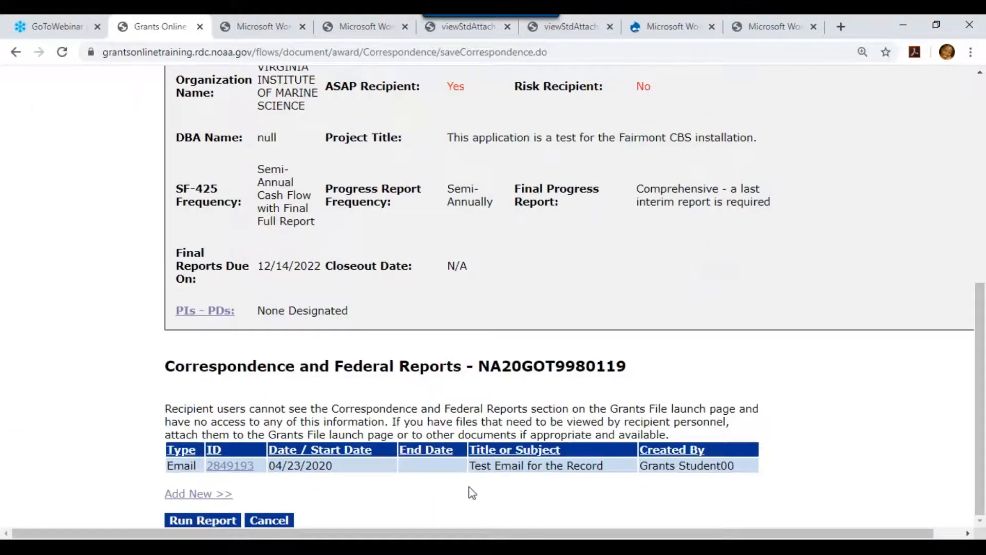
# Reopen correspondence 2849193 from the award's Correspondence and Federal Reports list.
pyautogui.click(269, 522)
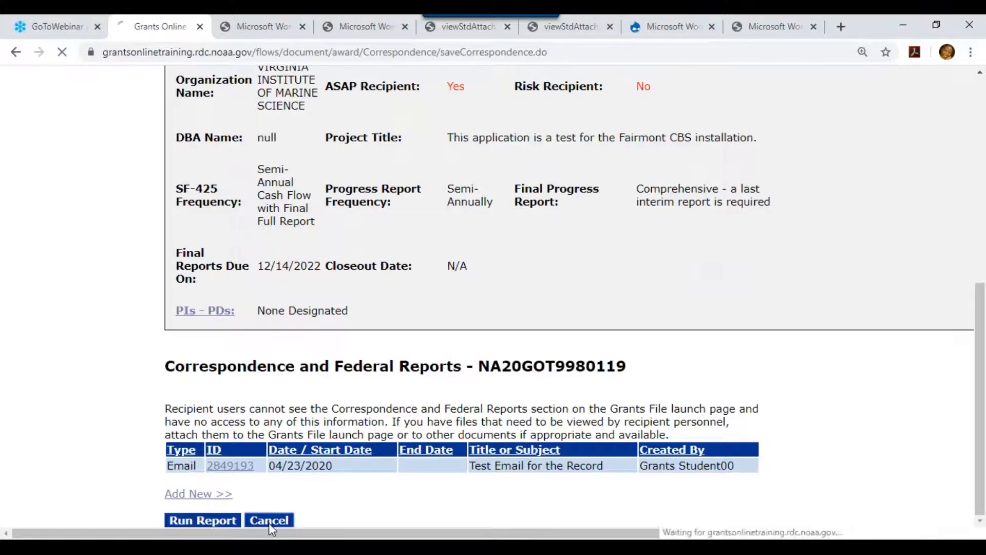
pyautogui.moveTo(983, 114); pyautogui.dragTo(983, 433)
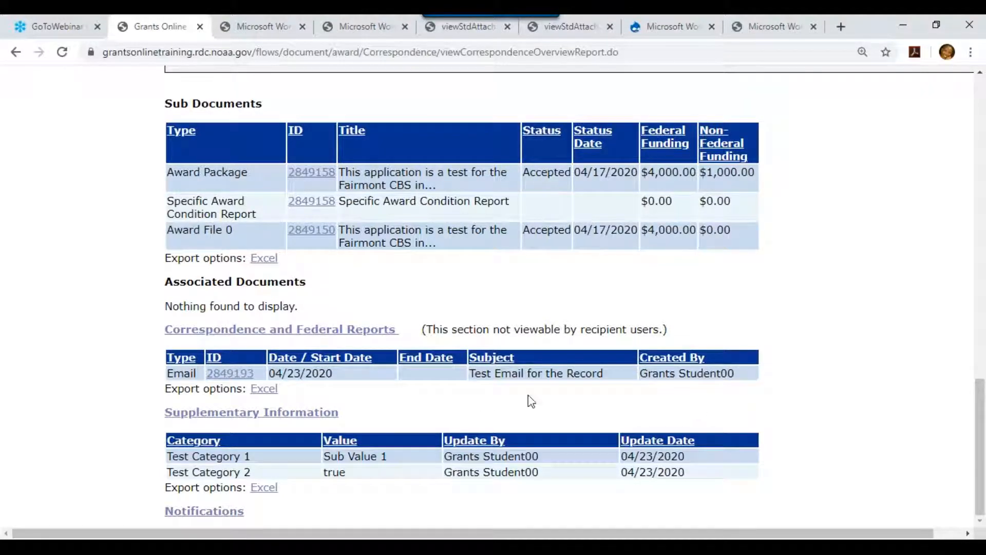
pyautogui.click(330, 331)
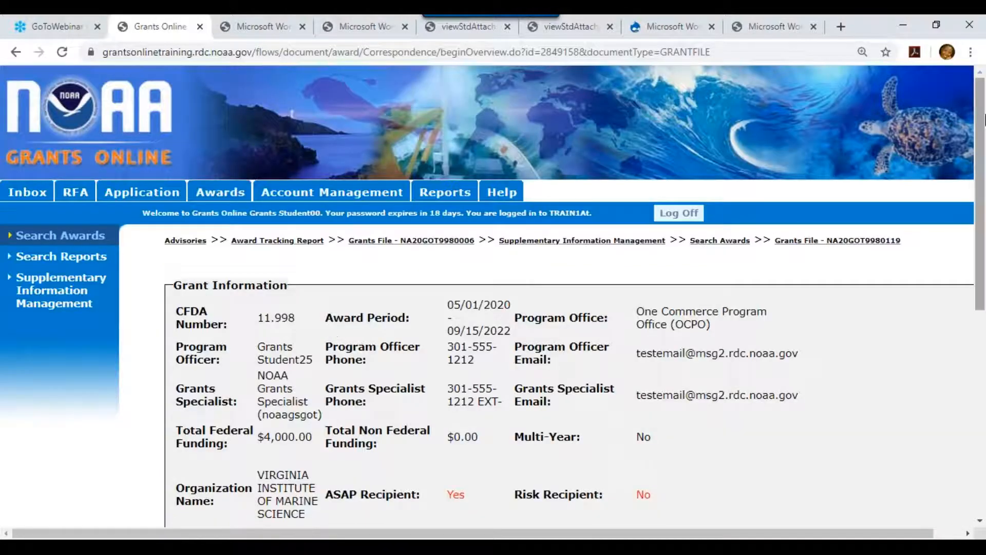
pyautogui.click(982, 316)
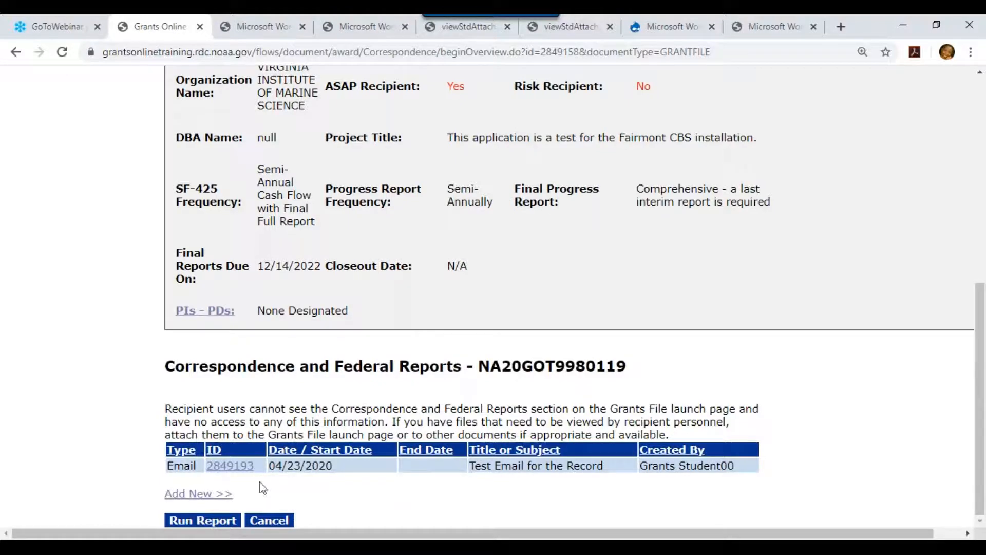
pyautogui.click(231, 466)
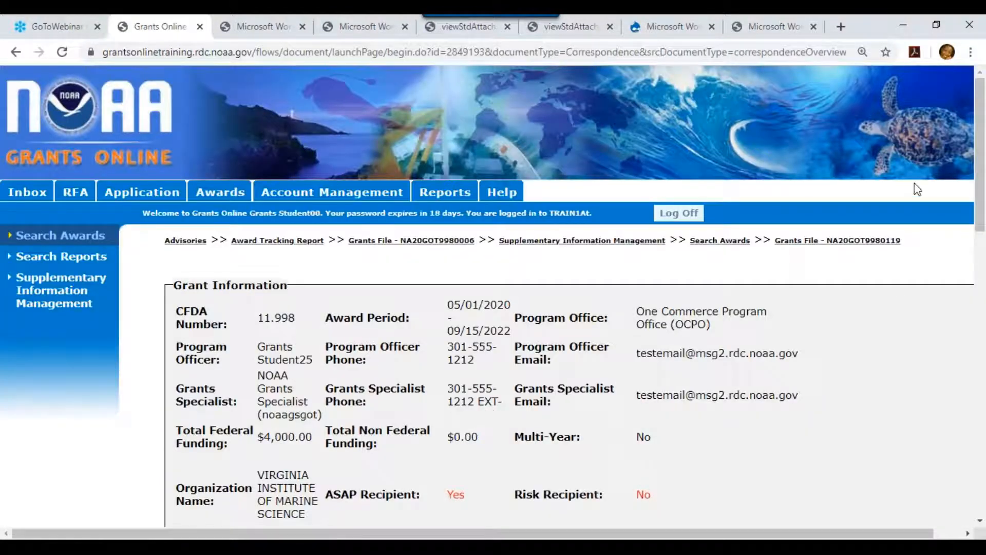
# Add 'Comment 2' after a blank line below Comment 1, then choose Lock.
pyautogui.moveTo(979, 149); pyautogui.dragTo(981, 386)
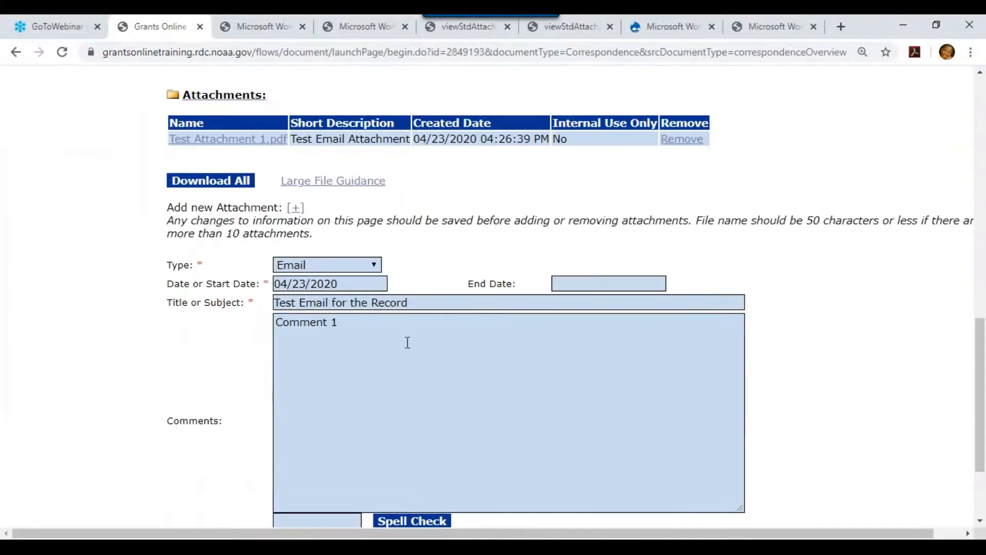
pyautogui.click(343, 329)
pyautogui.press('Return')
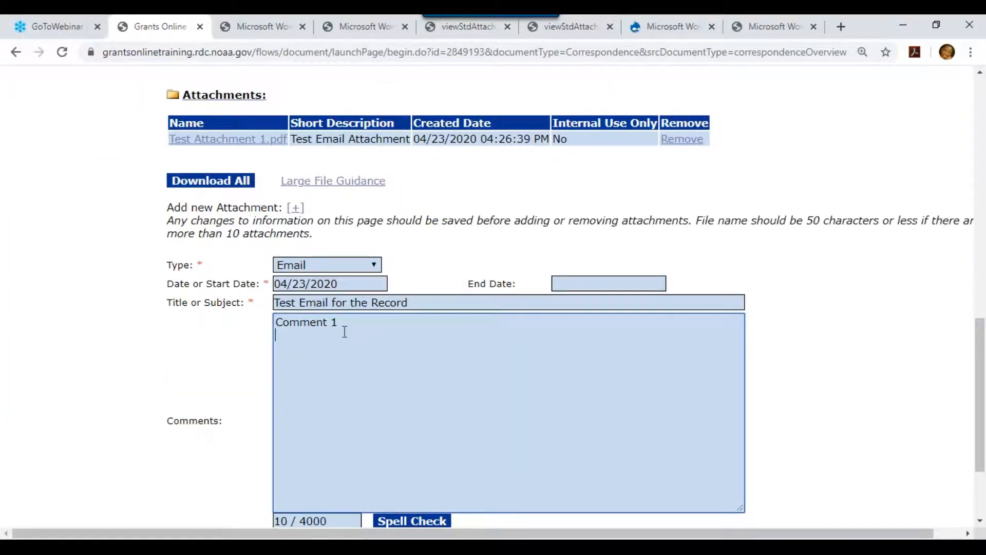
pyautogui.press('Return')
pyautogui.write('Comment 2')
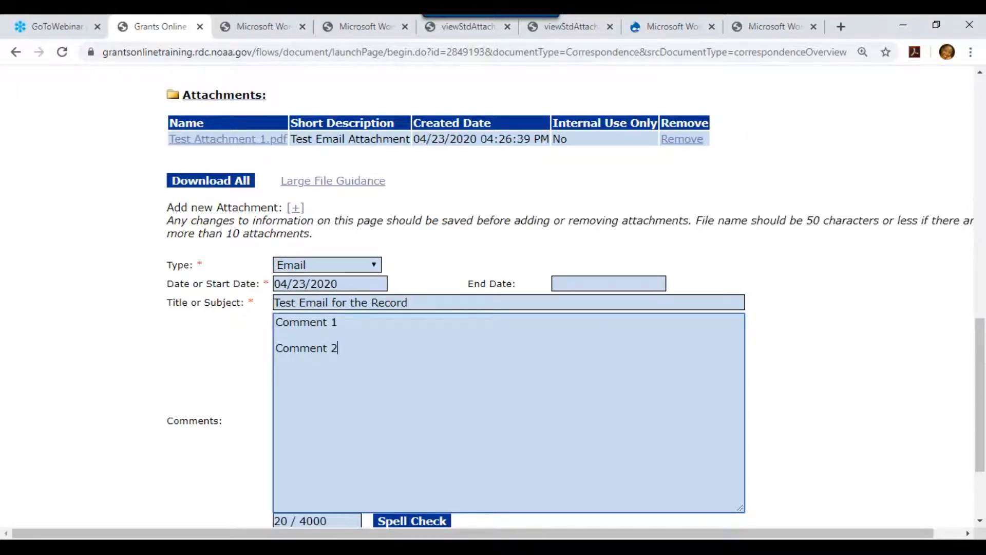
pyautogui.scroll(-2, 980, 411)
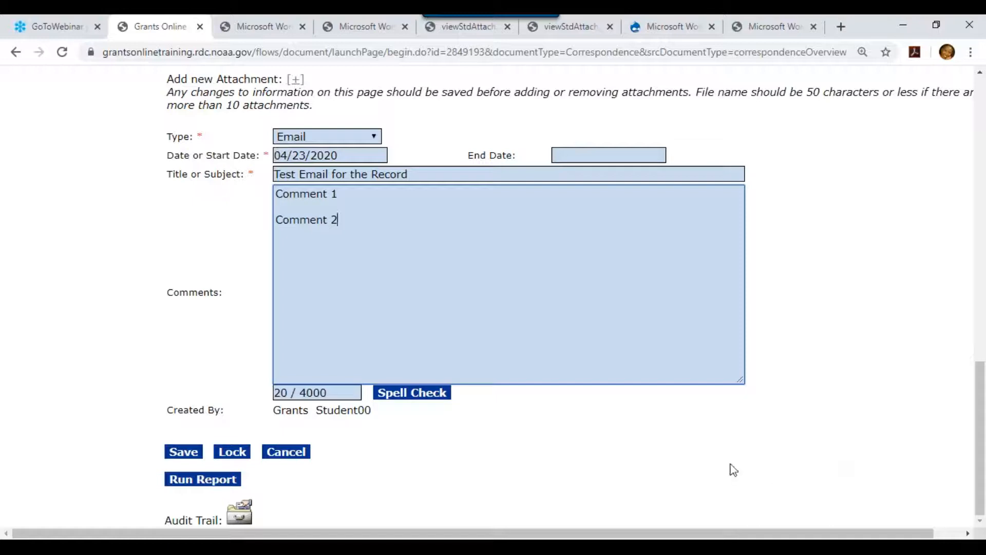
pyautogui.click(232, 453)
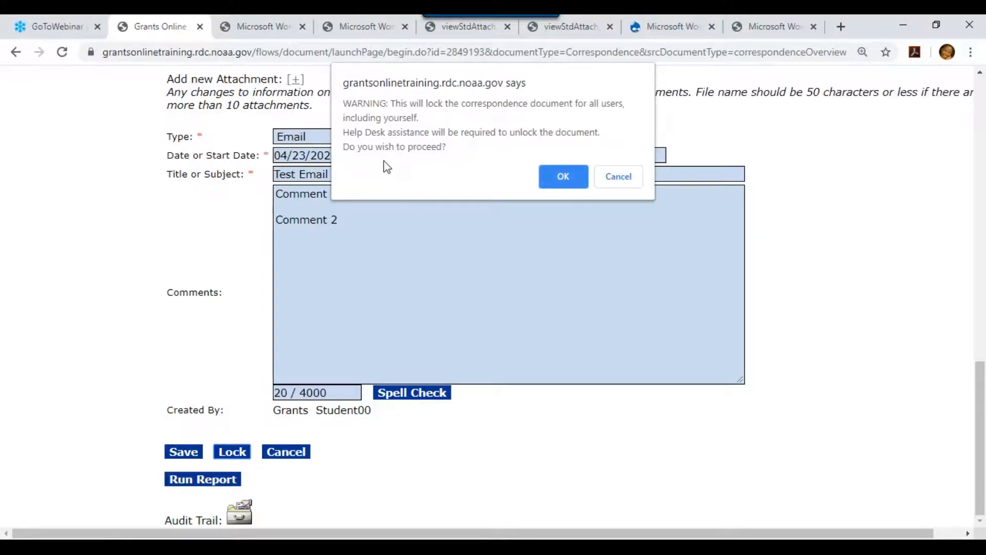
# Confirm locking the correspondence and go back to the award's Grants File page.
pyautogui.click(563, 177)
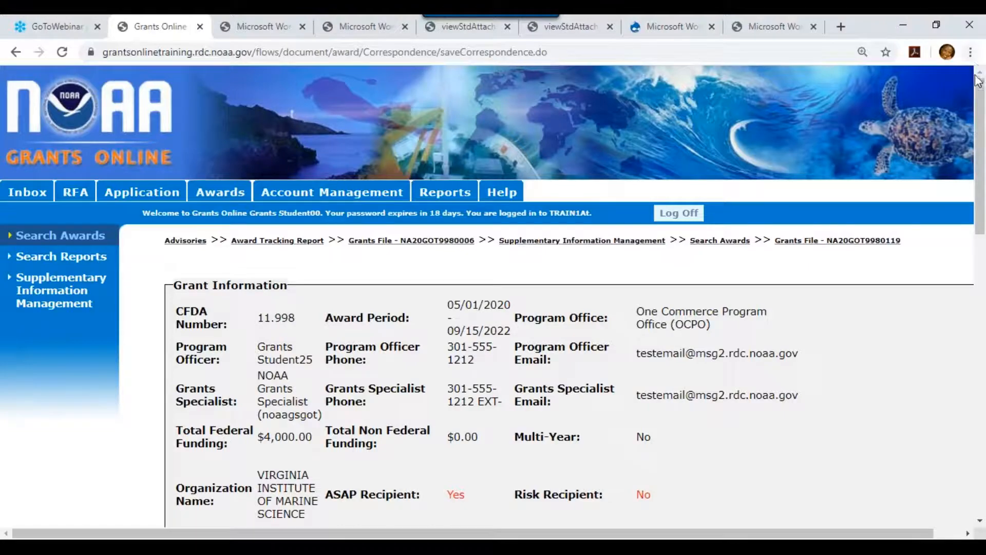
pyautogui.moveTo(982, 118); pyautogui.dragTo(980, 443)
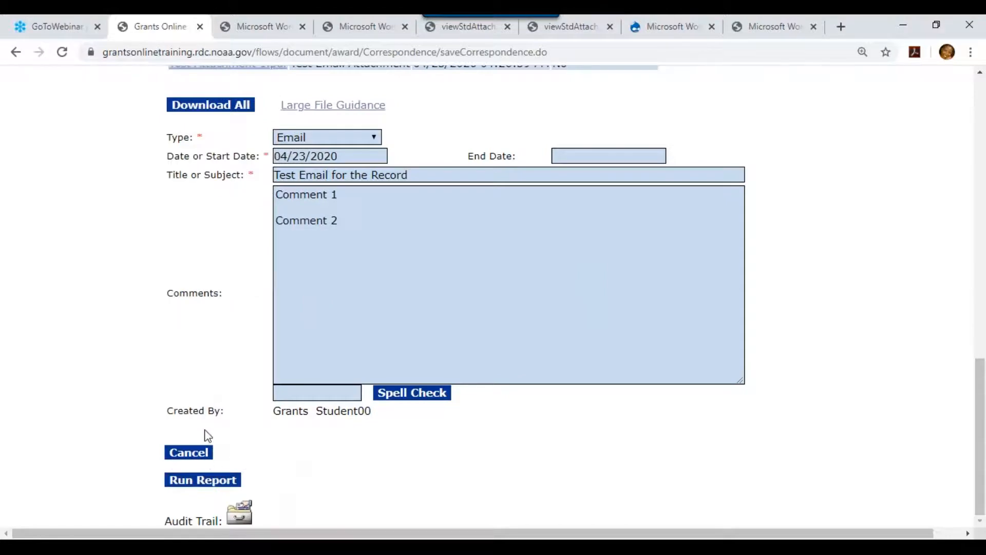
pyautogui.click(203, 453)
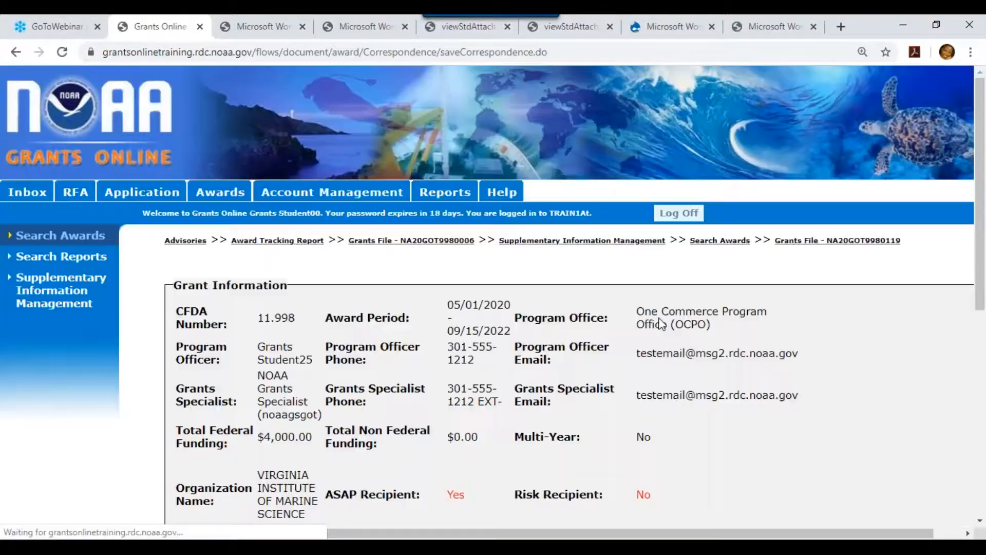
pyautogui.moveTo(982, 97); pyautogui.dragTo(981, 318)
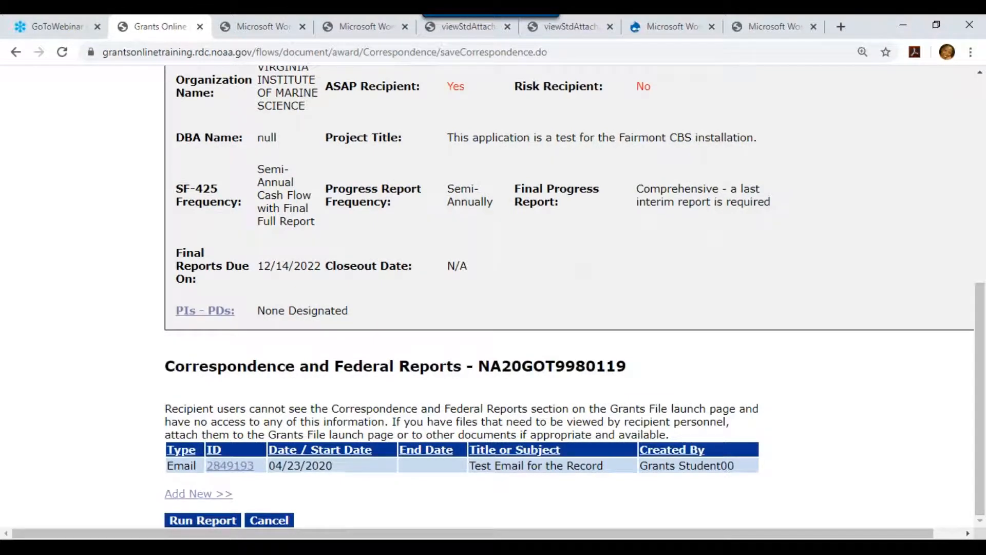
pyautogui.click(262, 520)
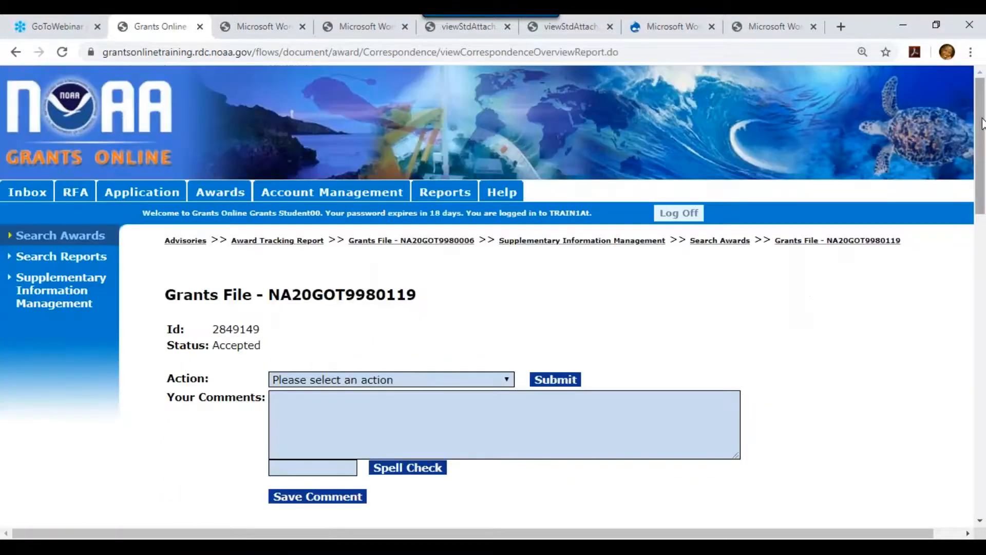
pyautogui.moveTo(982, 126); pyautogui.dragTo(962, 493)
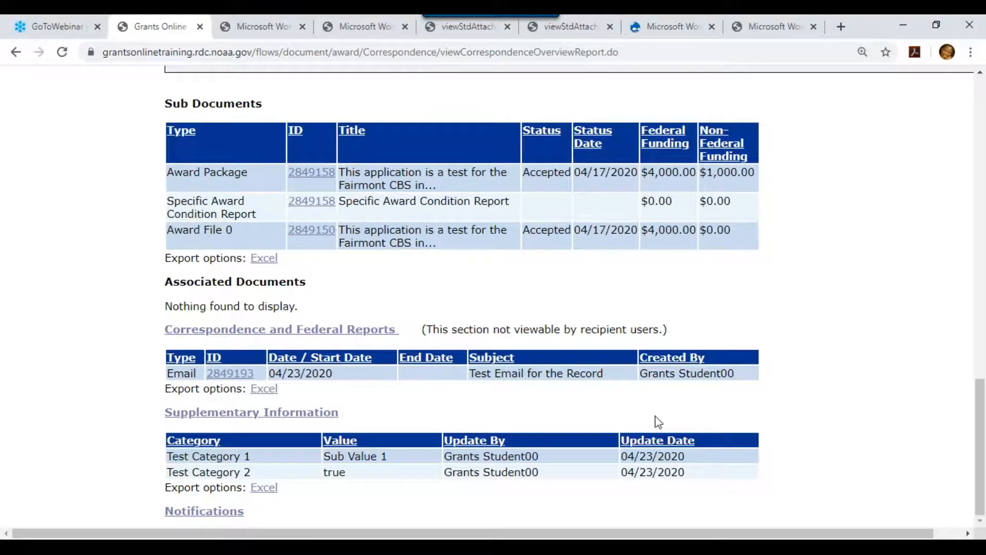
# Check that email 2849193 is locked, then open the Correspondence and Federal Reports list.
pyautogui.click(241, 374)
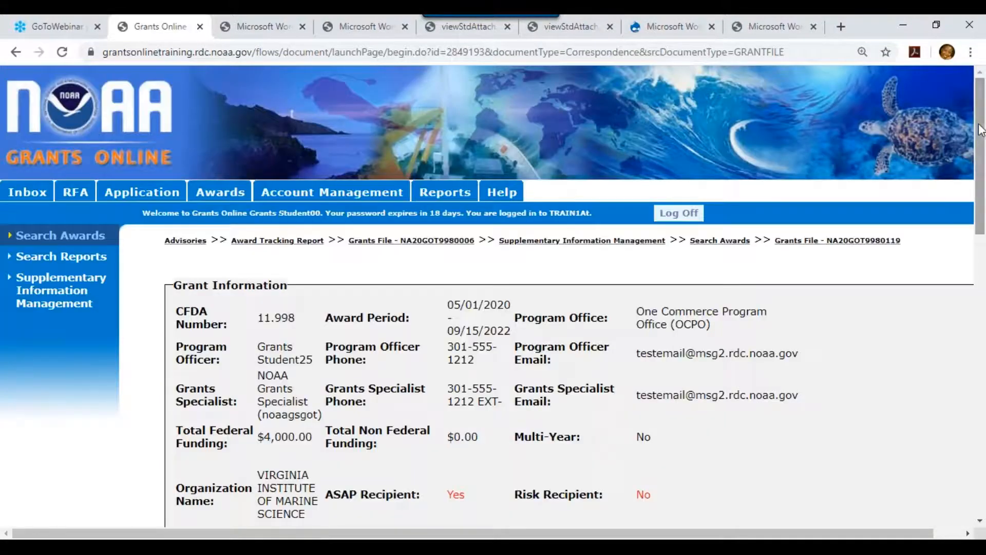
pyautogui.moveTo(980, 164); pyautogui.dragTo(943, 370)
pyautogui.scroll(-2, 943, 370)
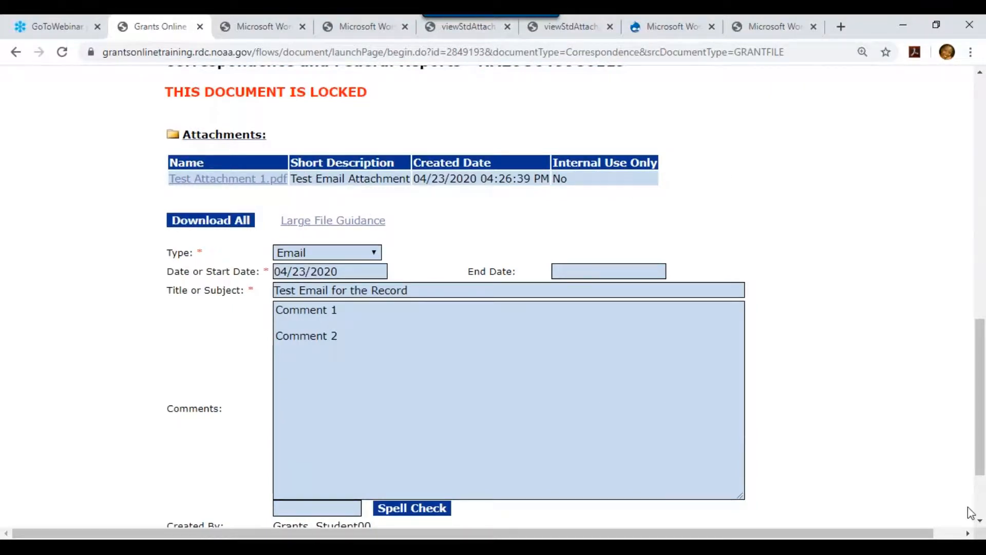
pyautogui.moveTo(981, 428); pyautogui.dragTo(982, 506)
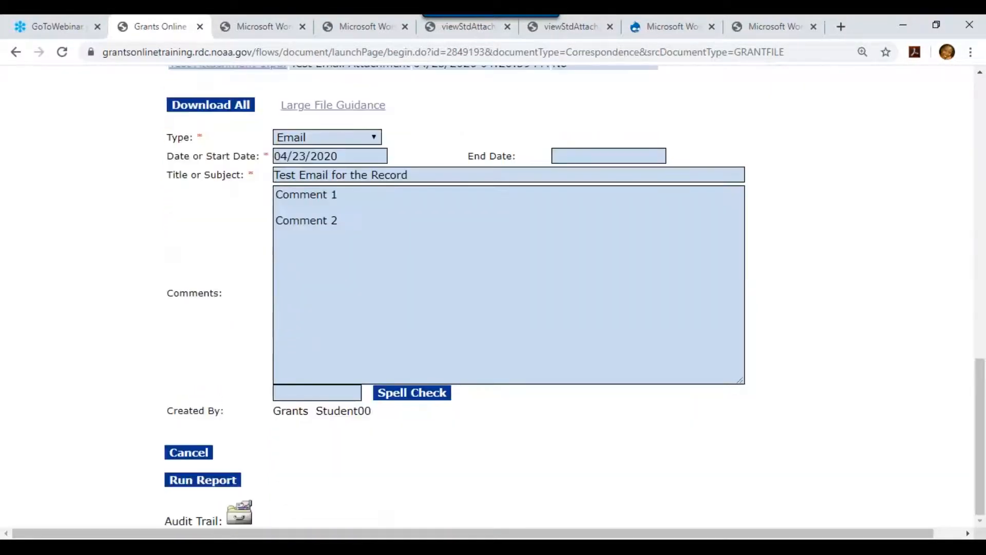
pyautogui.click(186, 455)
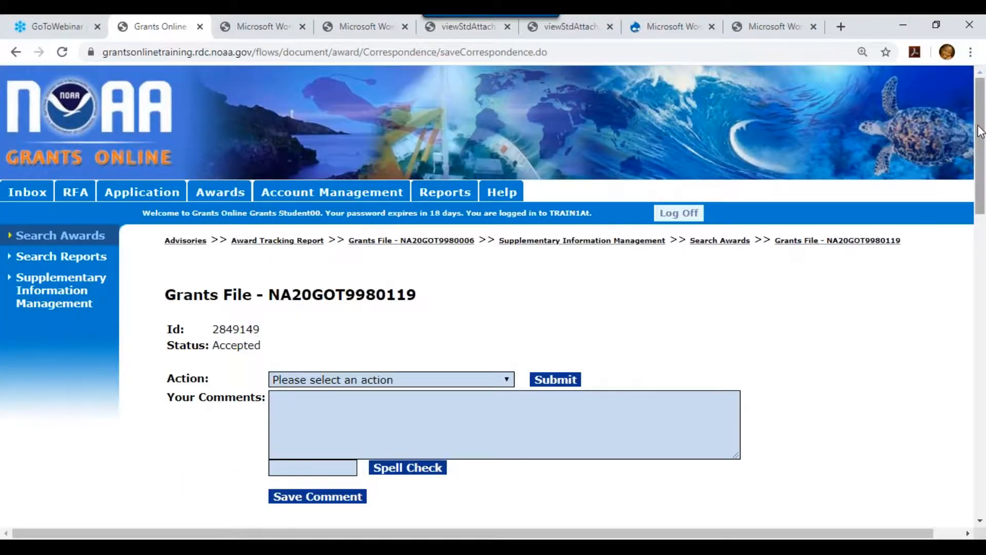
pyautogui.moveTo(976, 128); pyautogui.dragTo(978, 452)
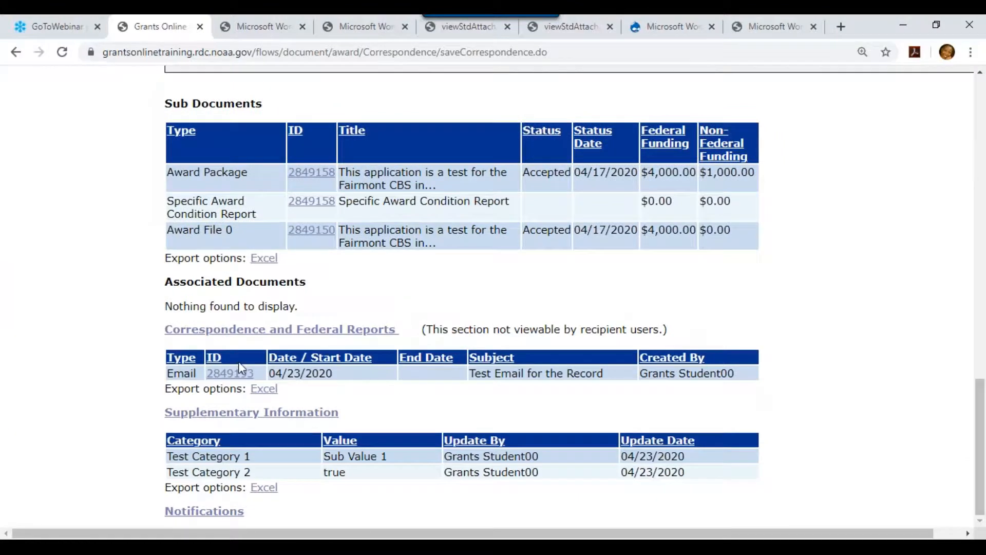
pyautogui.click(261, 331)
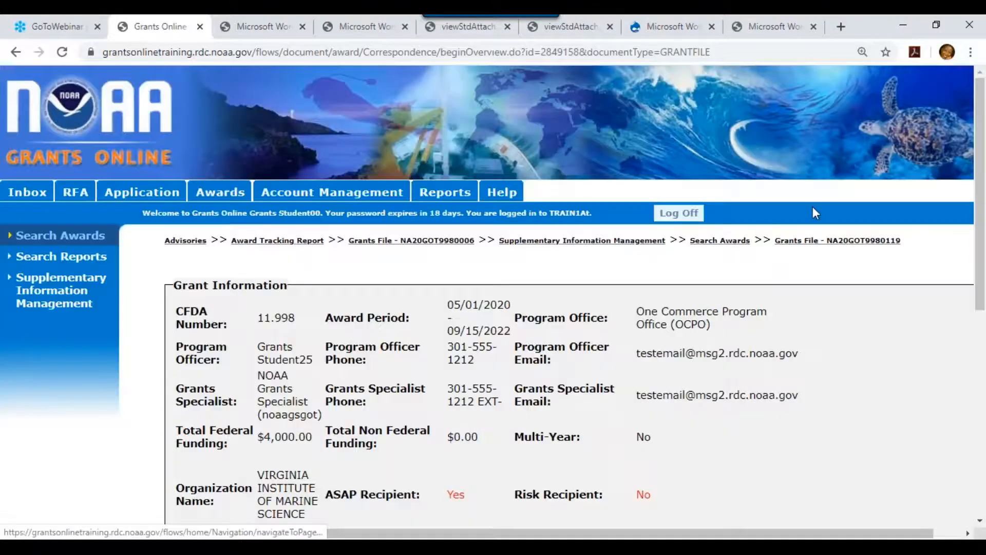
pyautogui.moveTo(972, 149); pyautogui.dragTo(963, 369)
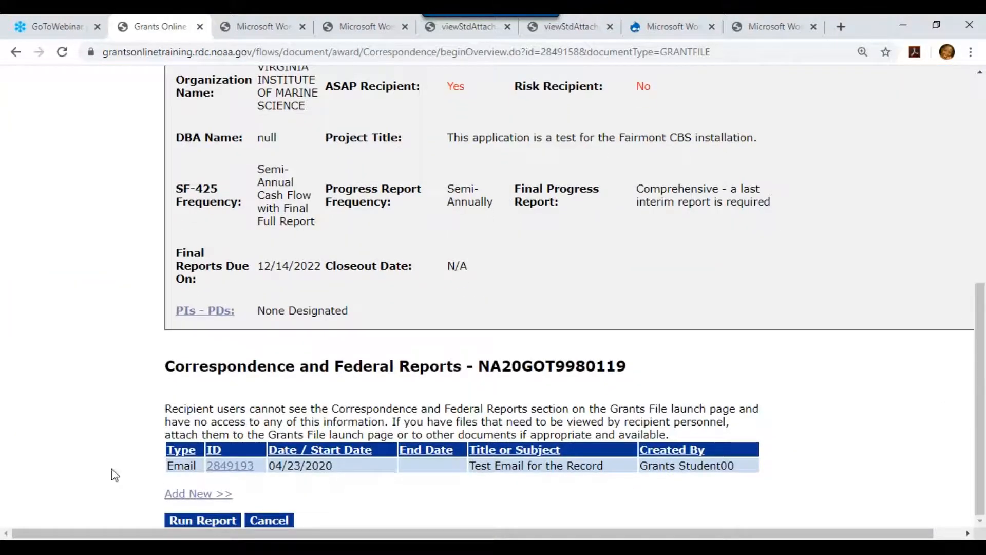
# Start a new Memo for Record correspondence with start date 04/23/2020.
pyautogui.click(187, 494)
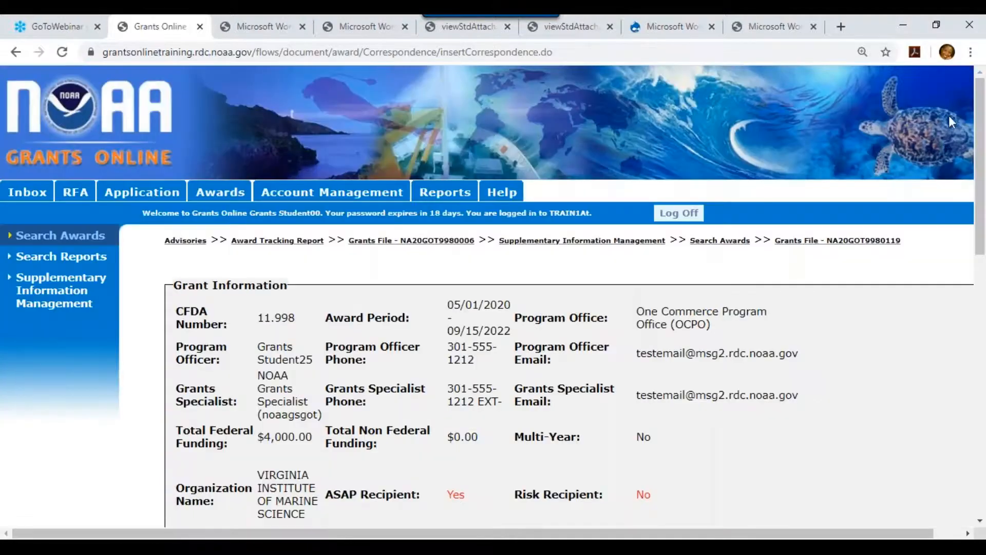
pyautogui.moveTo(979, 123); pyautogui.dragTo(968, 392)
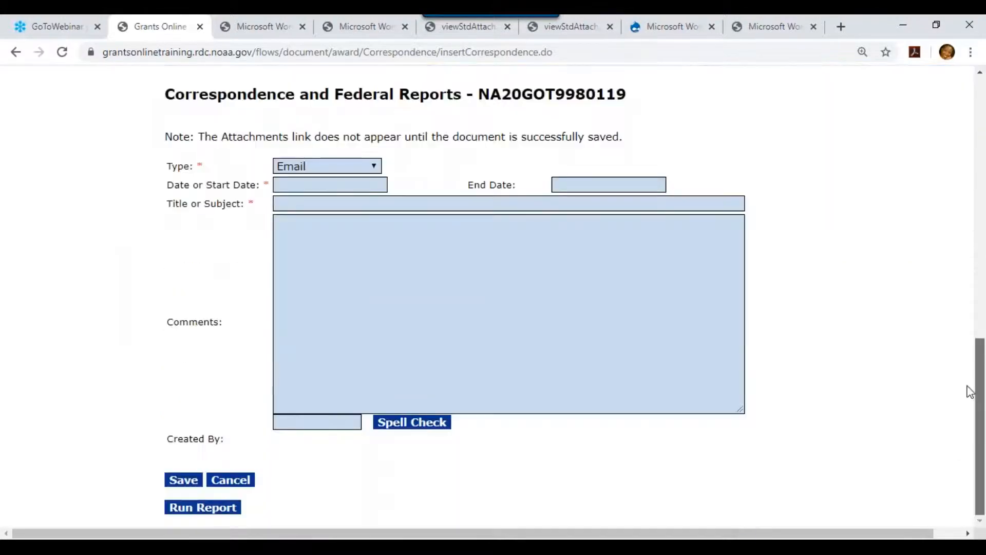
pyautogui.click(312, 166)
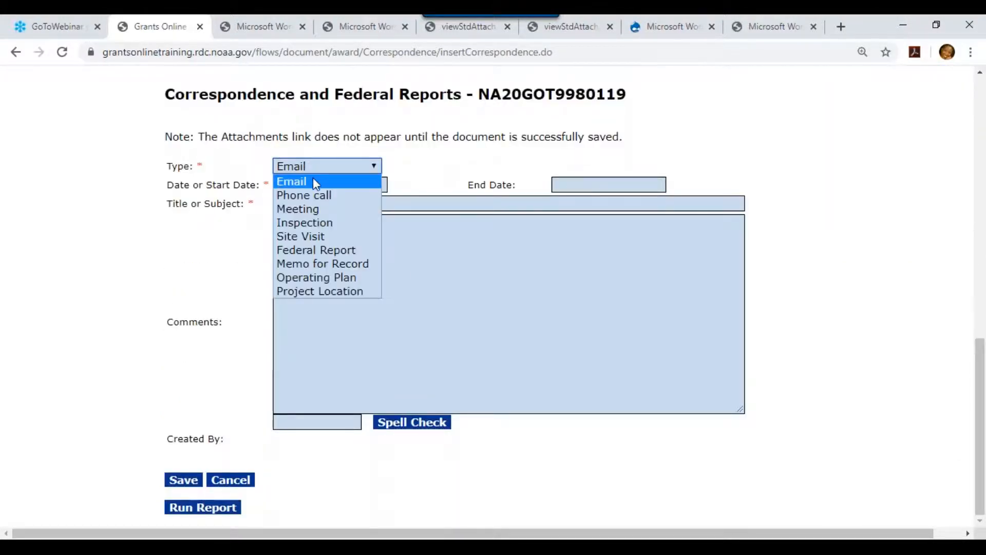
pyautogui.click(315, 263)
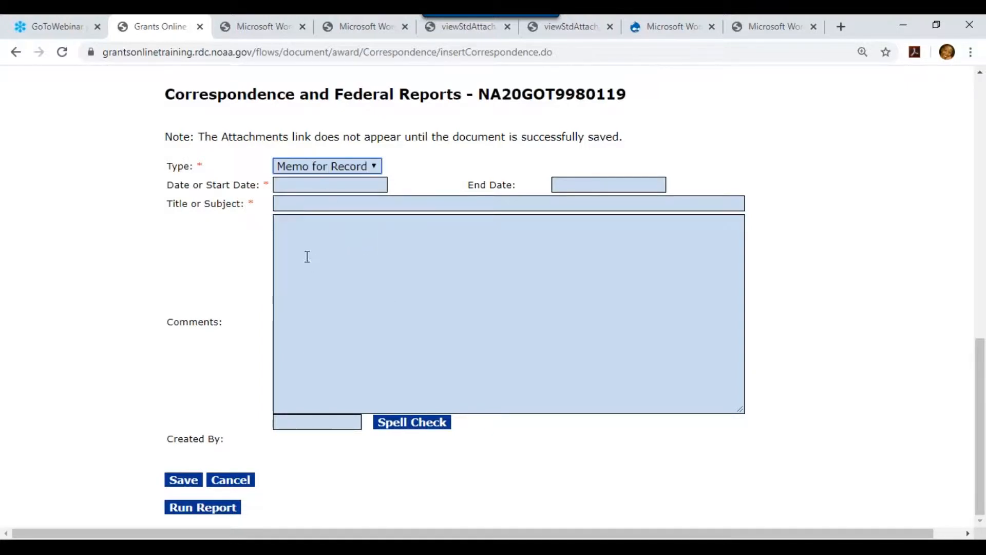
pyautogui.click(319, 183)
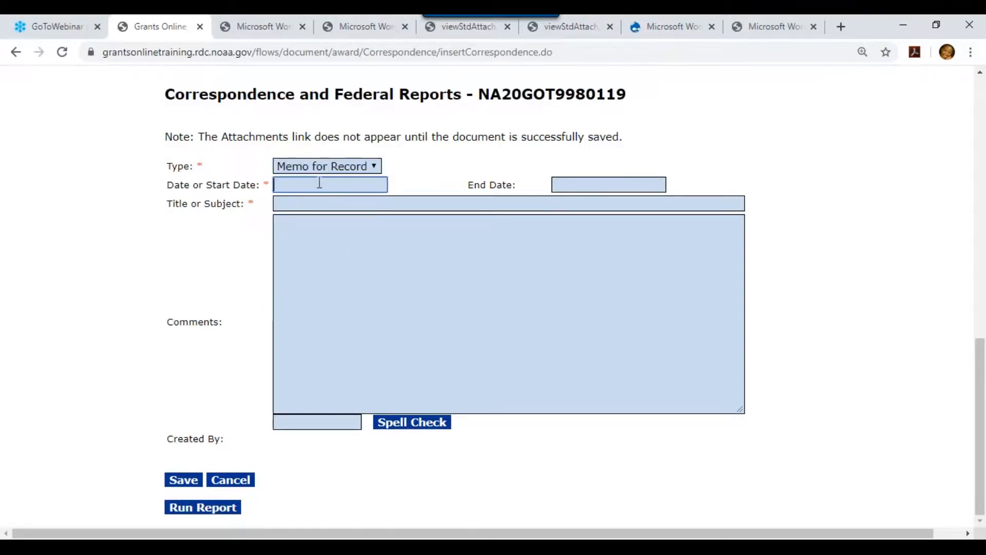
pyautogui.write('4/2')
pyautogui.press('BackSpace')
pyautogui.press('BackSpace')
pyautogui.write('04/23/2020')
# Title it 'Test Record for Correspondence and Fed Reports', save, and return to the list.
pyautogui.click(348, 202)
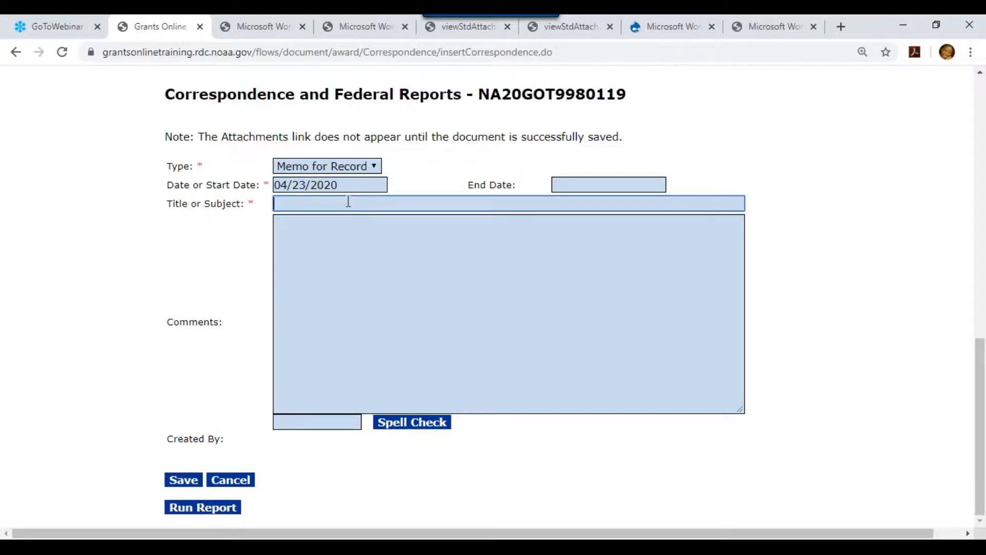
pyautogui.write('Test ')
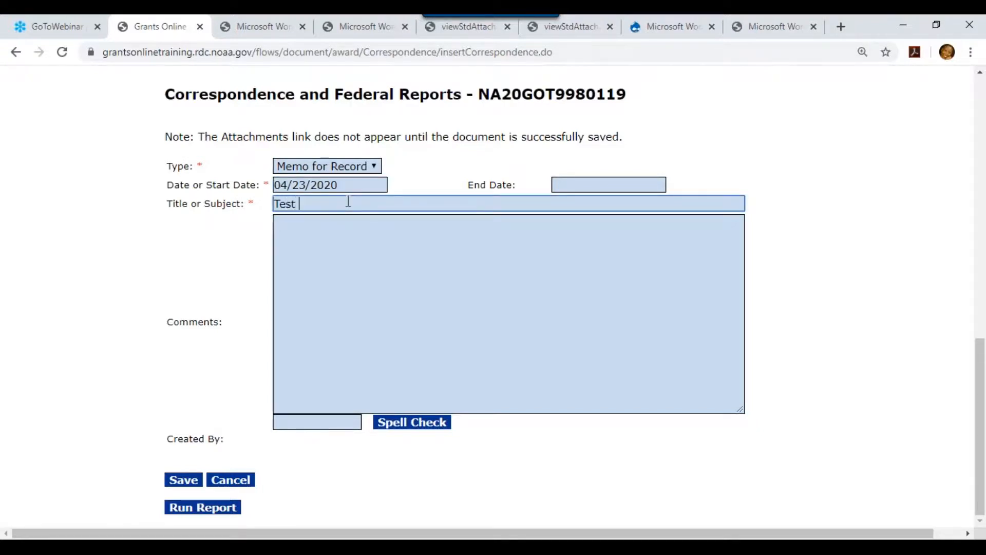
pyautogui.write('Record for Correspondence and ')
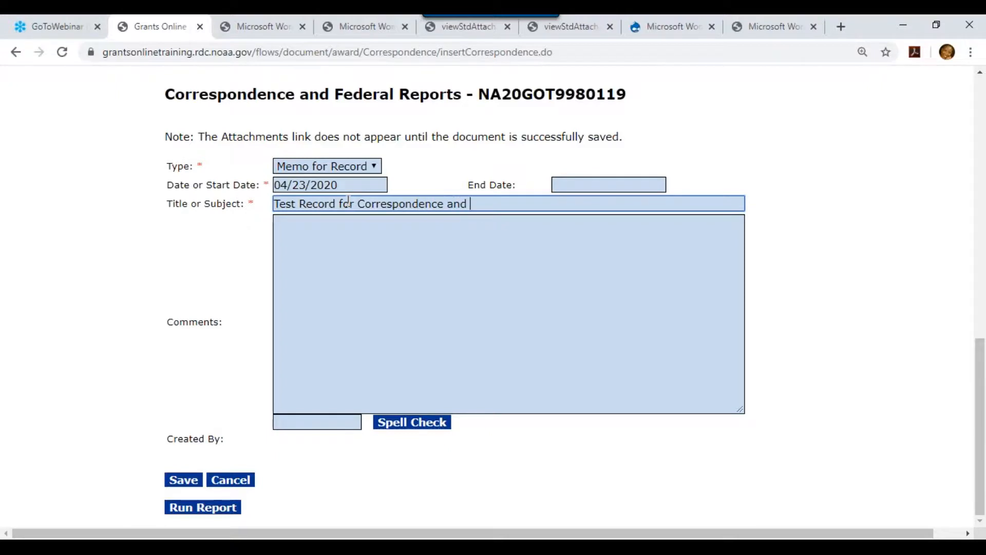
pyautogui.write('Fed Reports')
pyautogui.click(180, 486)
pyautogui.moveTo(980, 136); pyautogui.dragTo(971, 416)
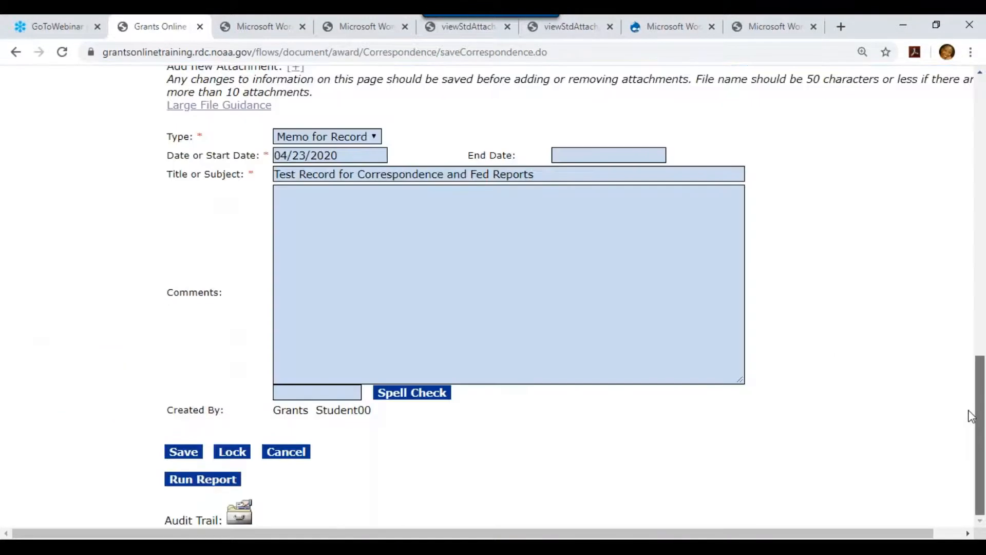
pyautogui.click(286, 452)
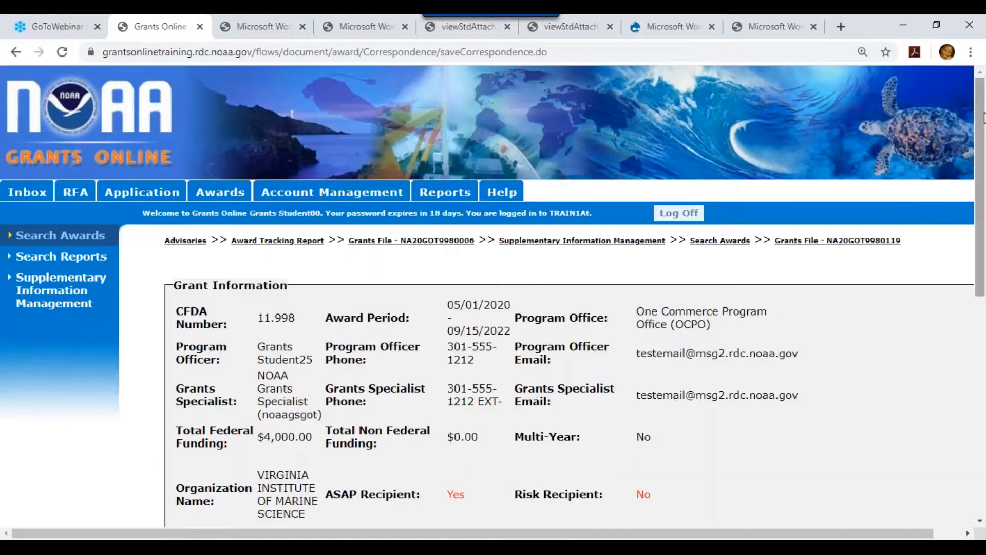
pyautogui.moveTo(982, 118); pyautogui.dragTo(981, 395)
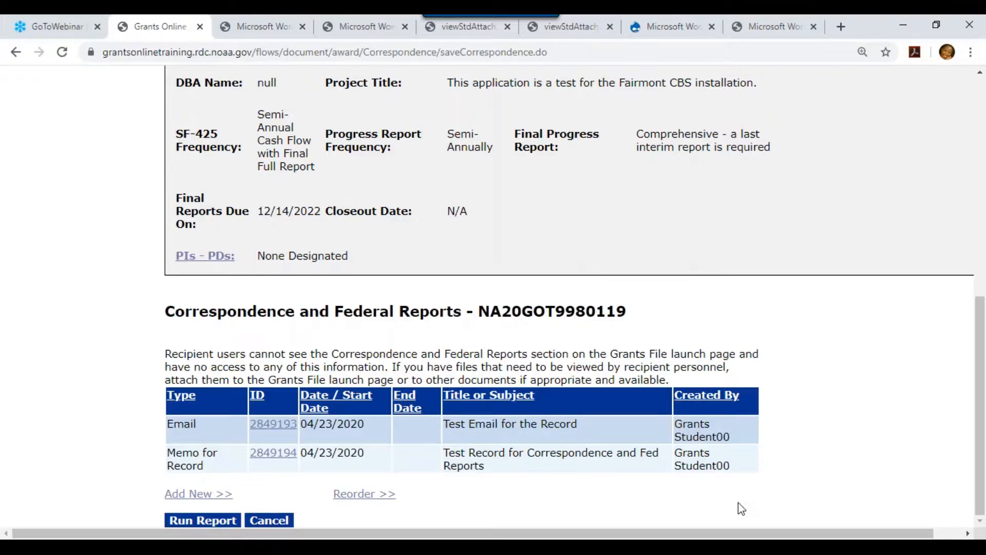
# Export the correspondence report as a PDF, view it, then return to the Grants File.
pyautogui.click(226, 523)
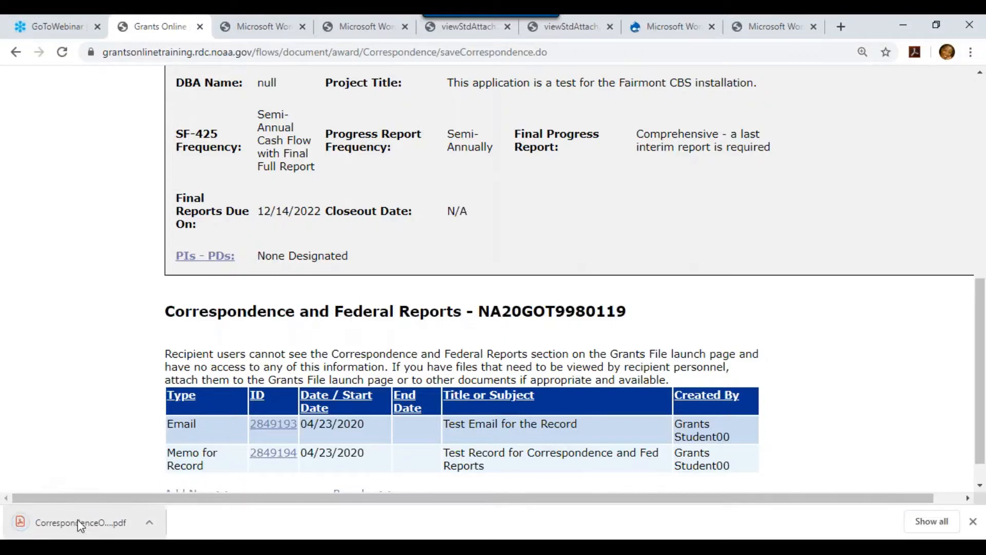
pyautogui.click(81, 524)
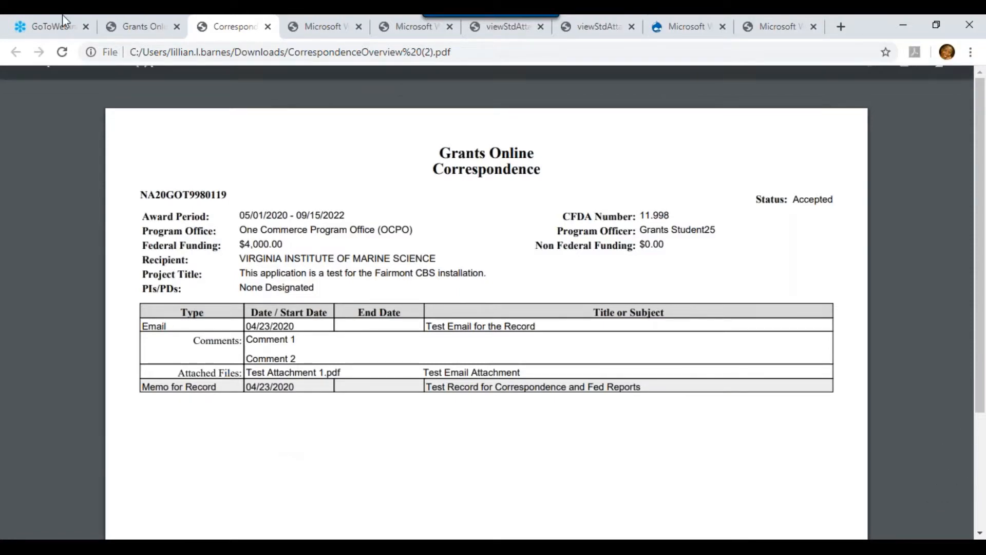
pyautogui.click(148, 30)
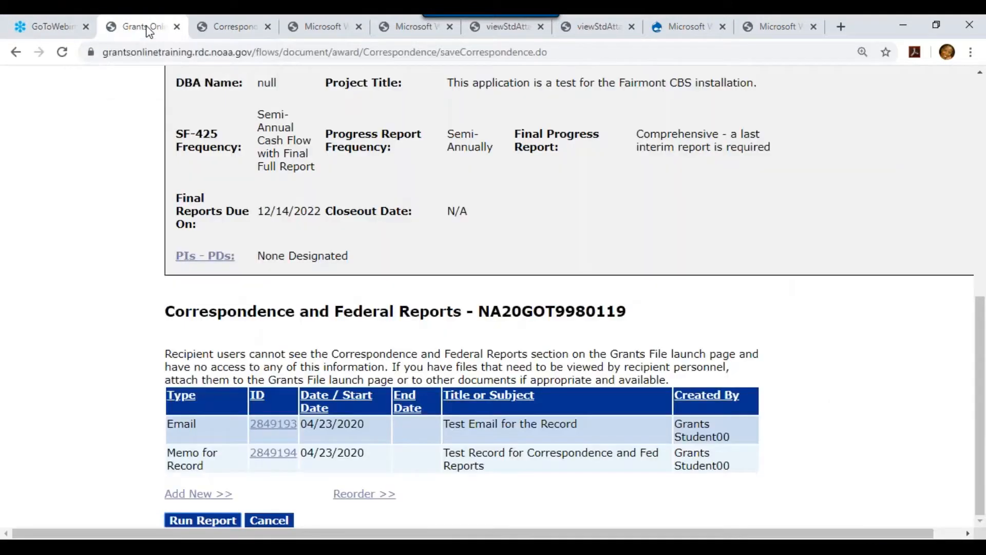
pyautogui.click(273, 521)
pyautogui.scroll(-15, 933, 462)
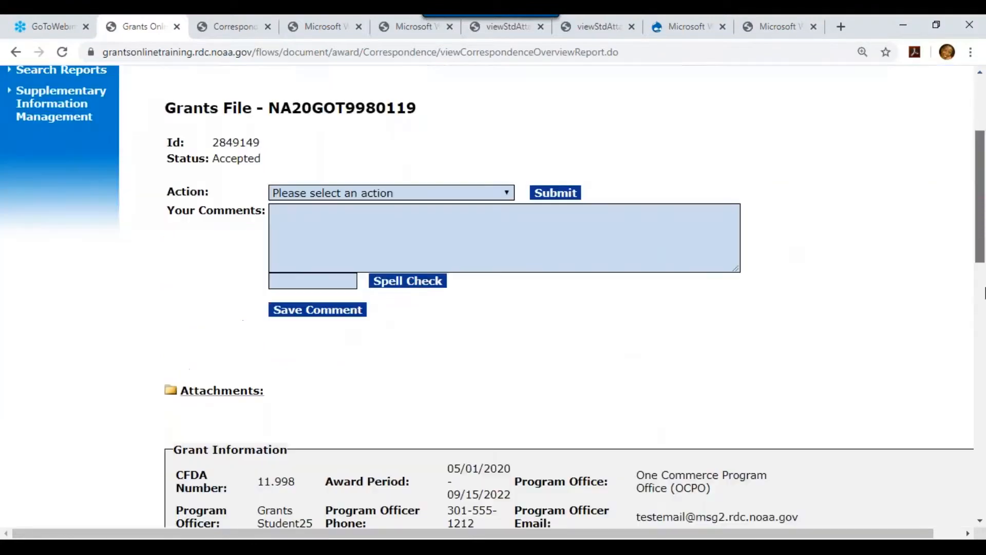